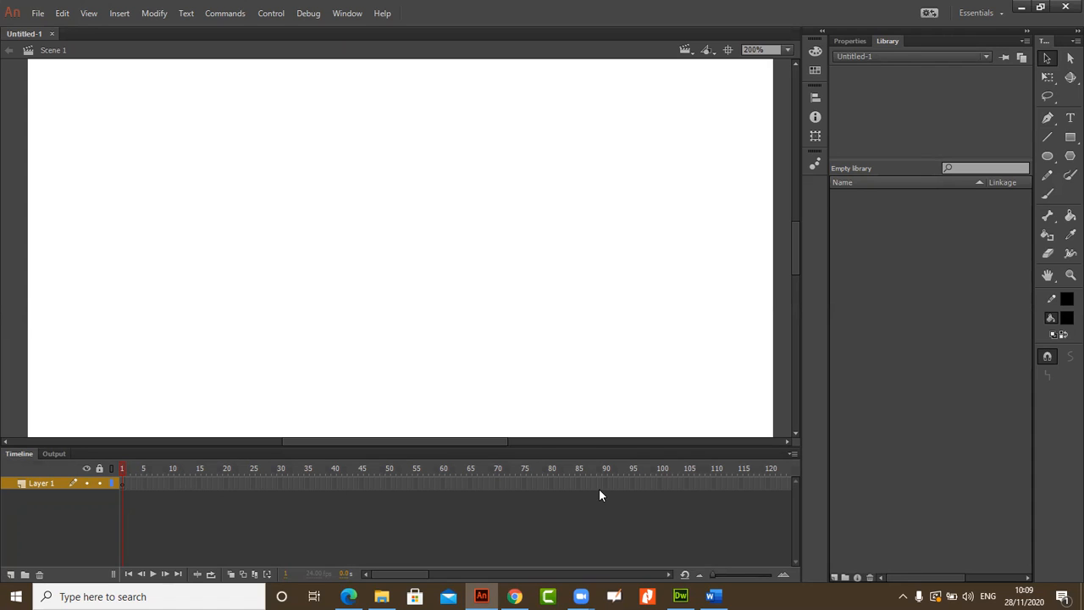
Step: Add a second layer to the timeline and make Layer 1 the active layer again
click(10, 574)
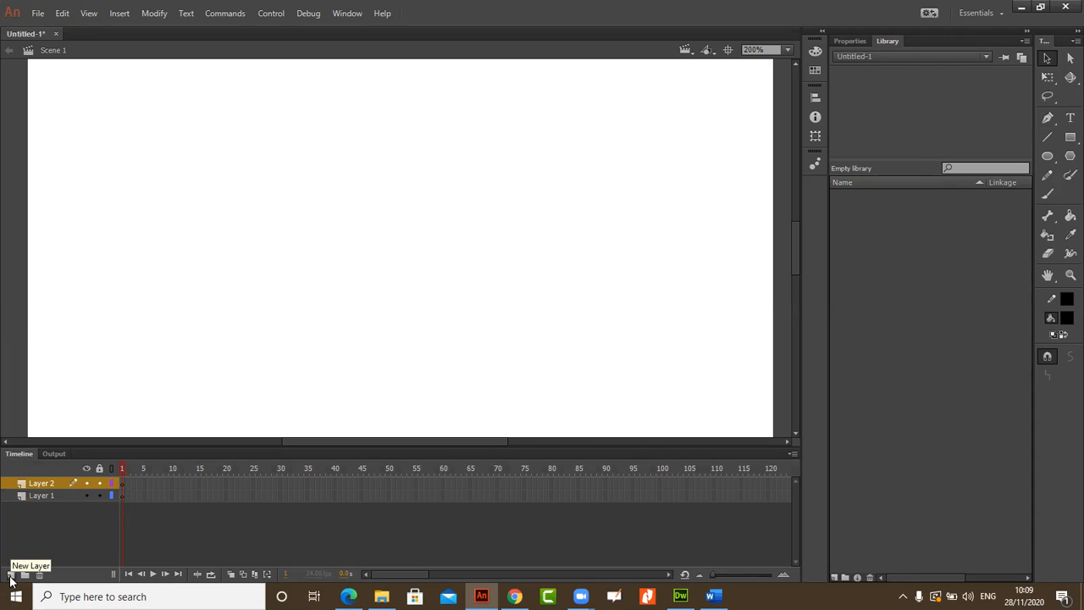
click(51, 495)
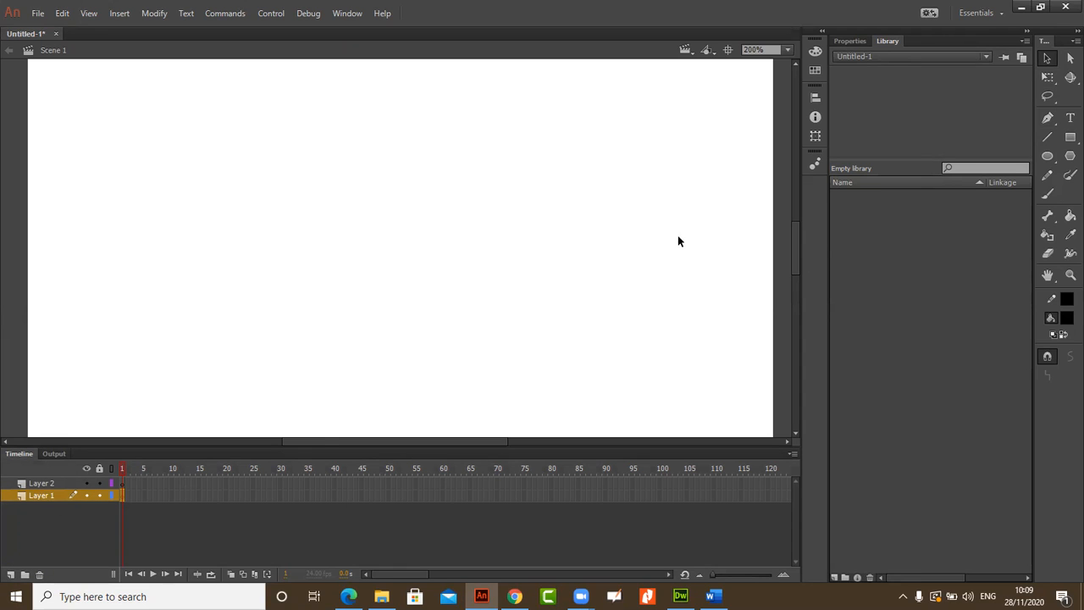
Step: Show the document properties and change the stage background colour to cyan blue
click(348, 13)
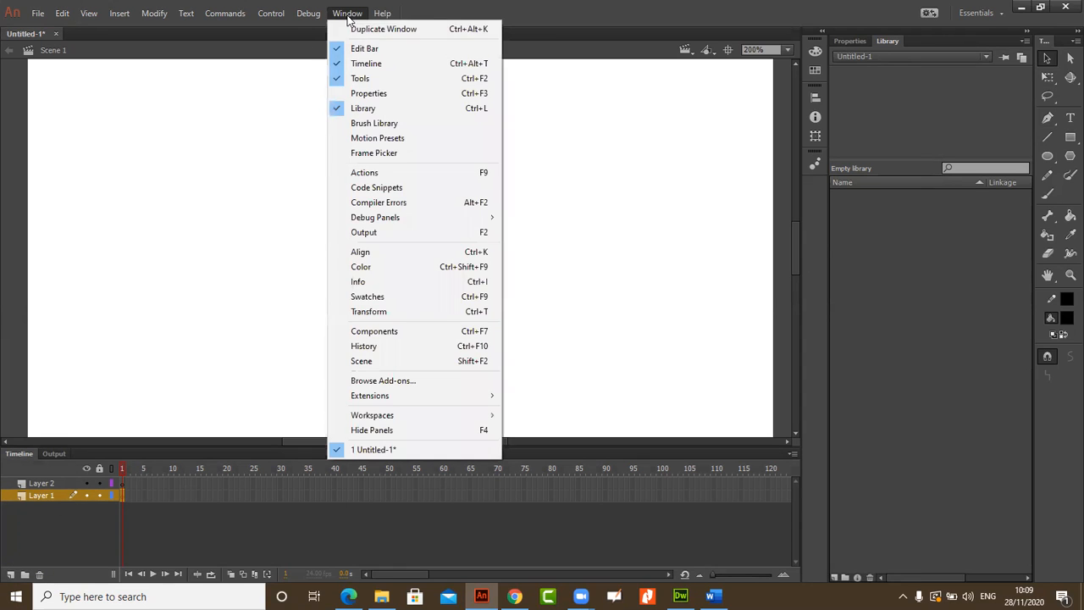
click(406, 93)
click(533, 271)
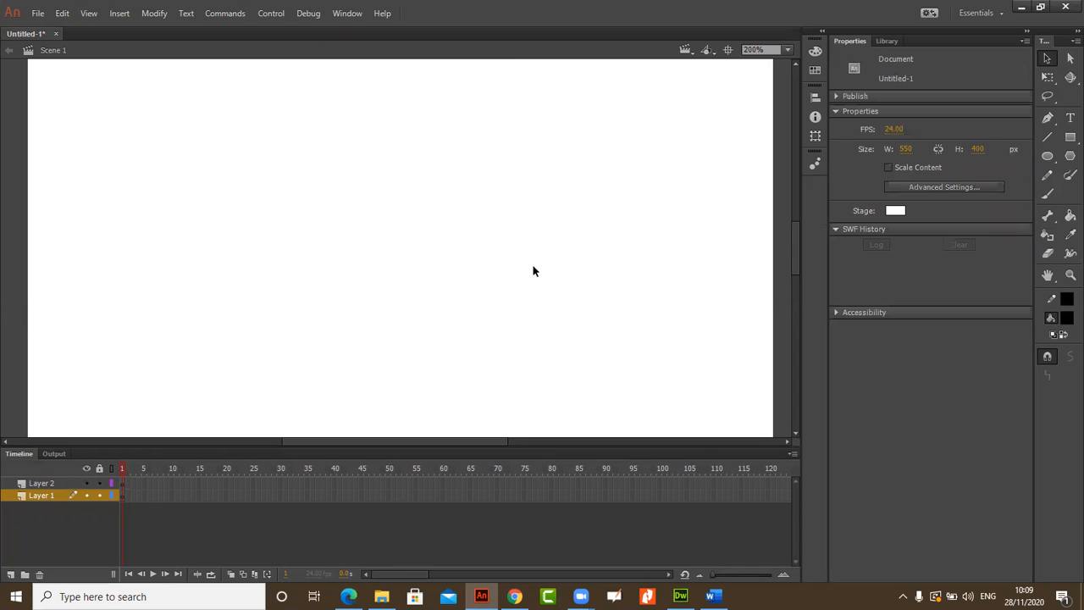
click(894, 210)
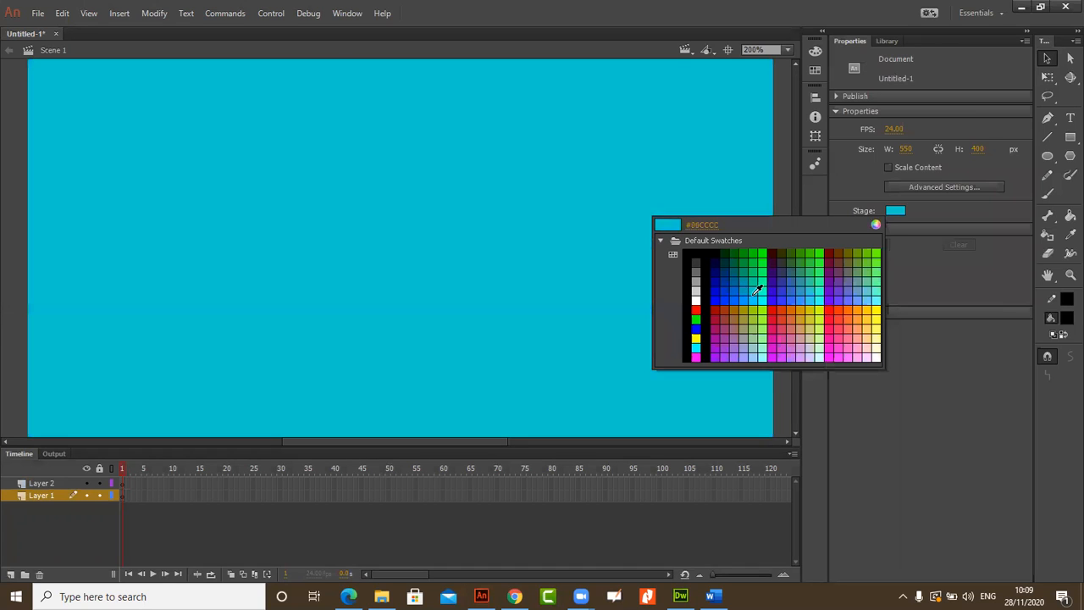
click(757, 290)
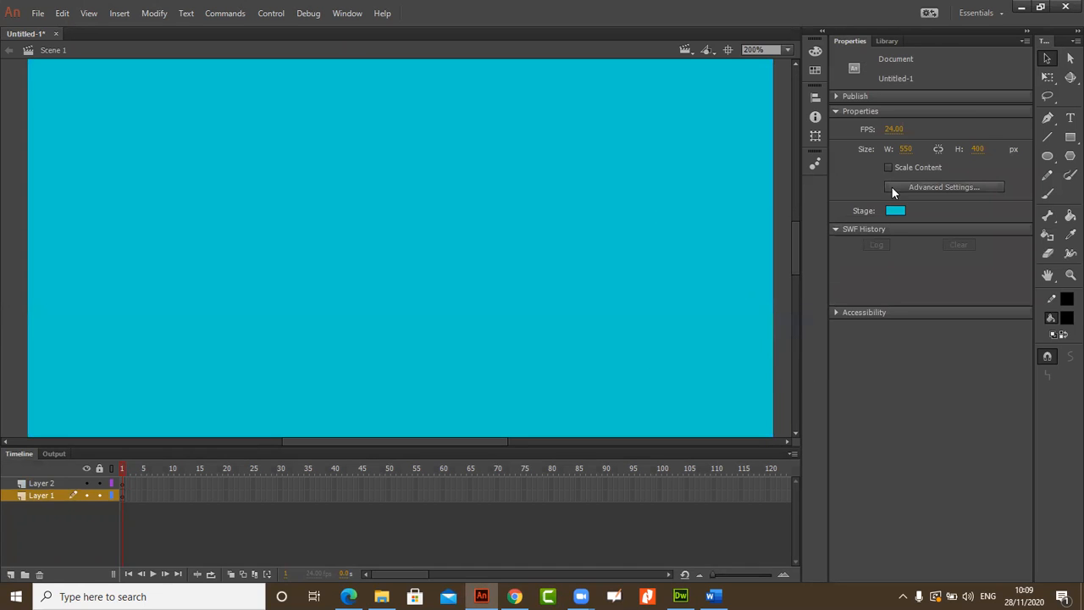
click(909, 149)
click(980, 148)
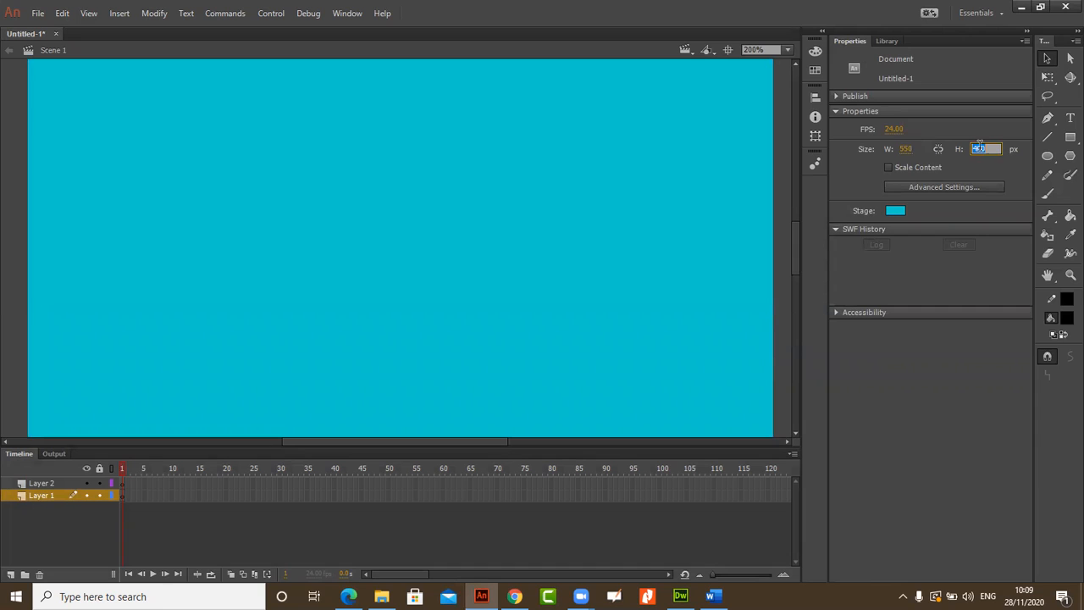
click(908, 151)
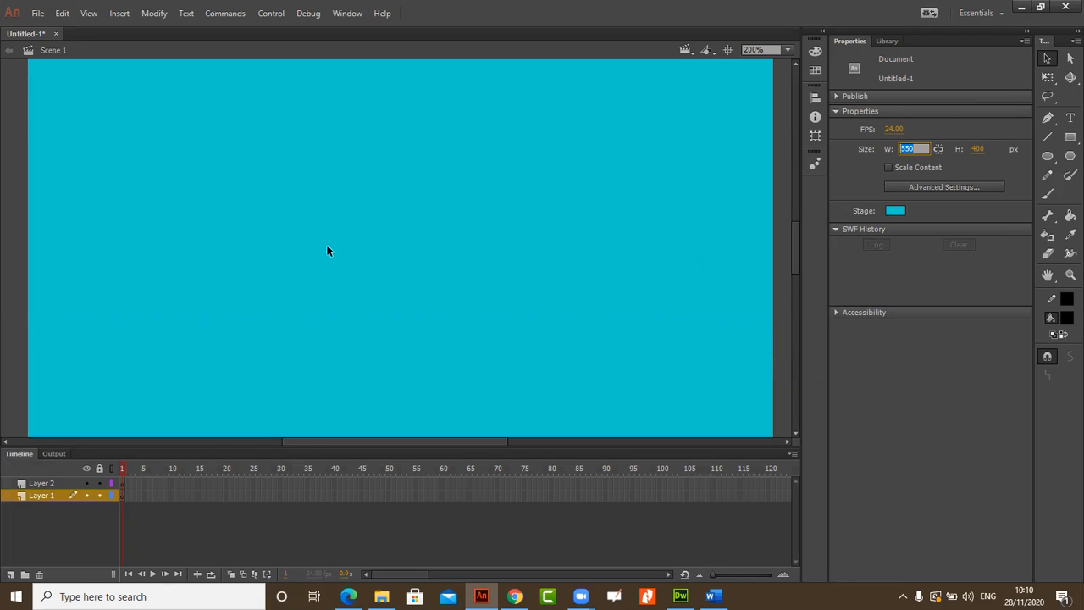
Step: Draw a small black rectangle near the stage's upper-left corner on Layer 1 and return to the Selection tool
click(1066, 140)
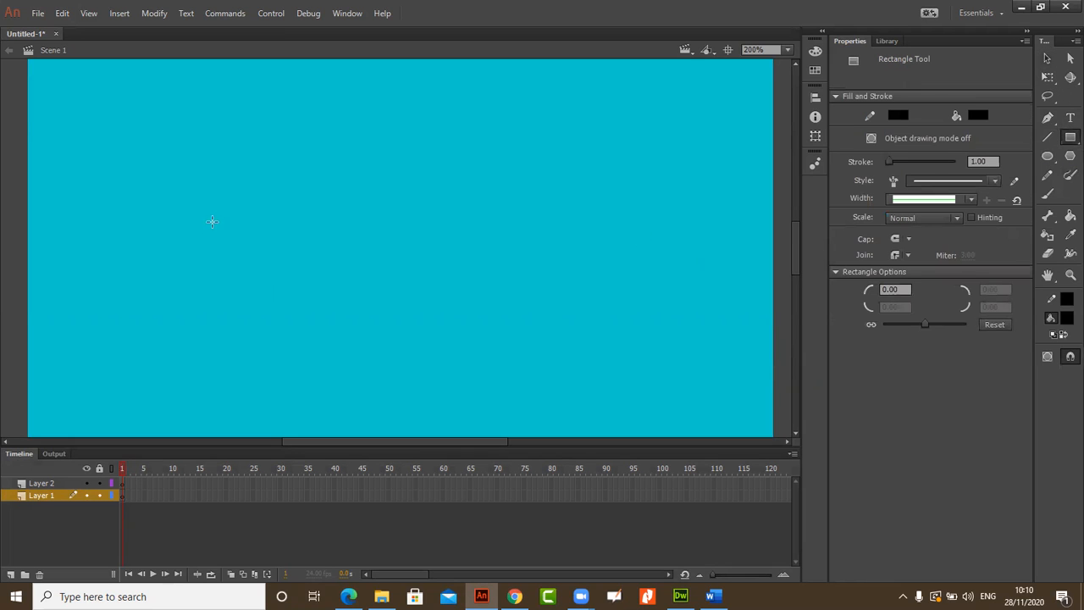
drag(53, 106, 147, 178)
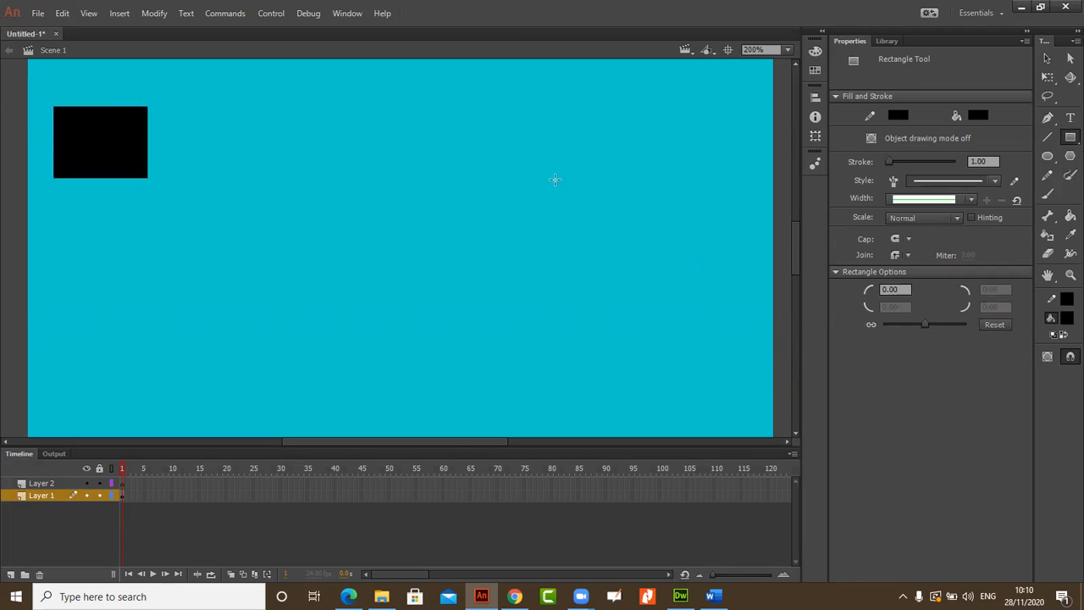
click(1047, 59)
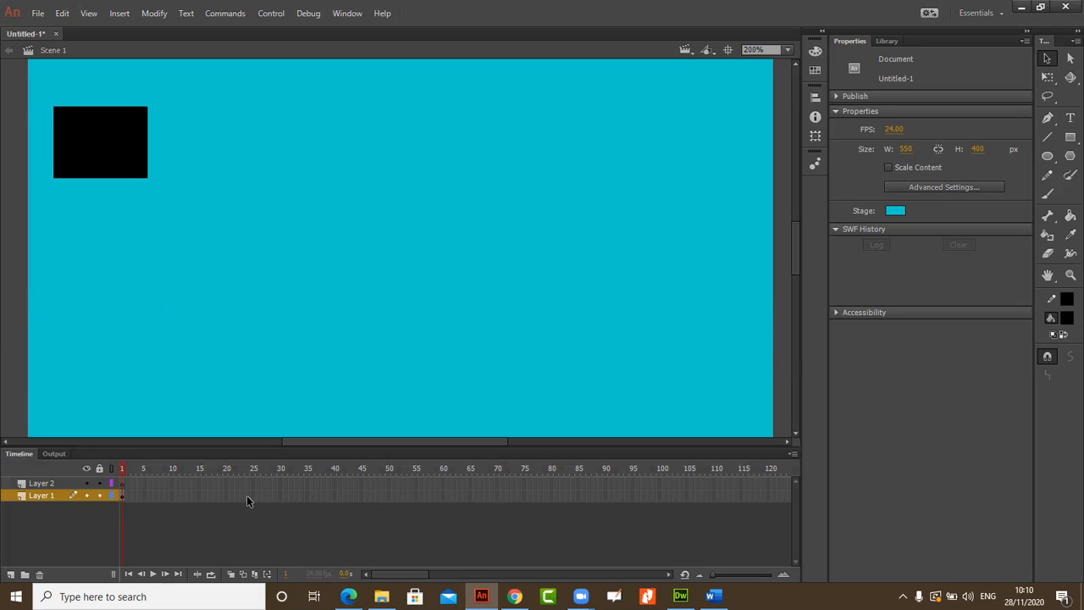
Step: Insert a keyframe at frame 48 of Layer 1
right_click(378, 498)
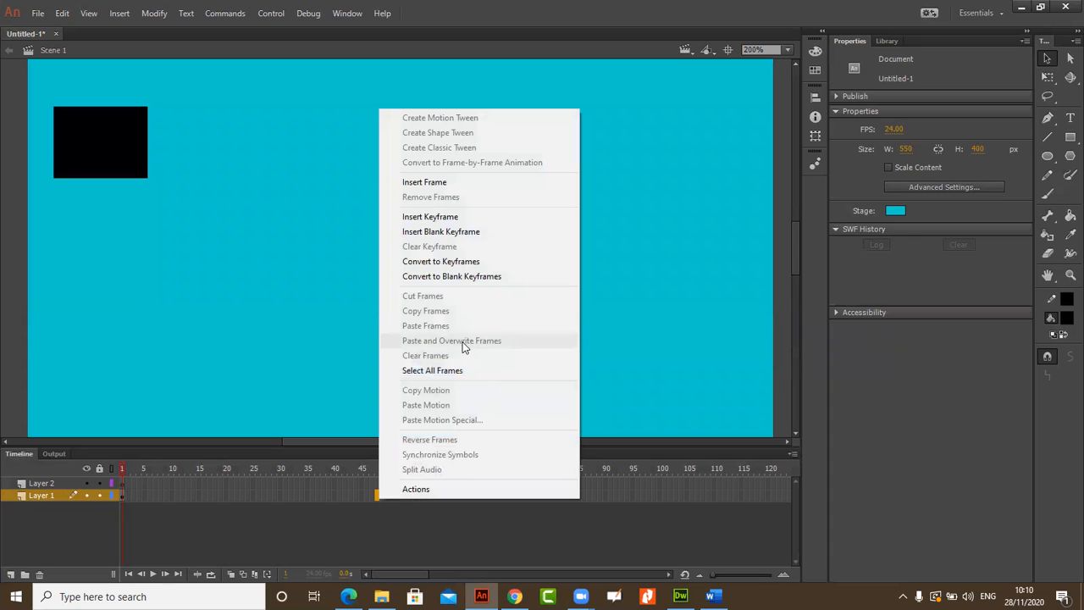
click(467, 216)
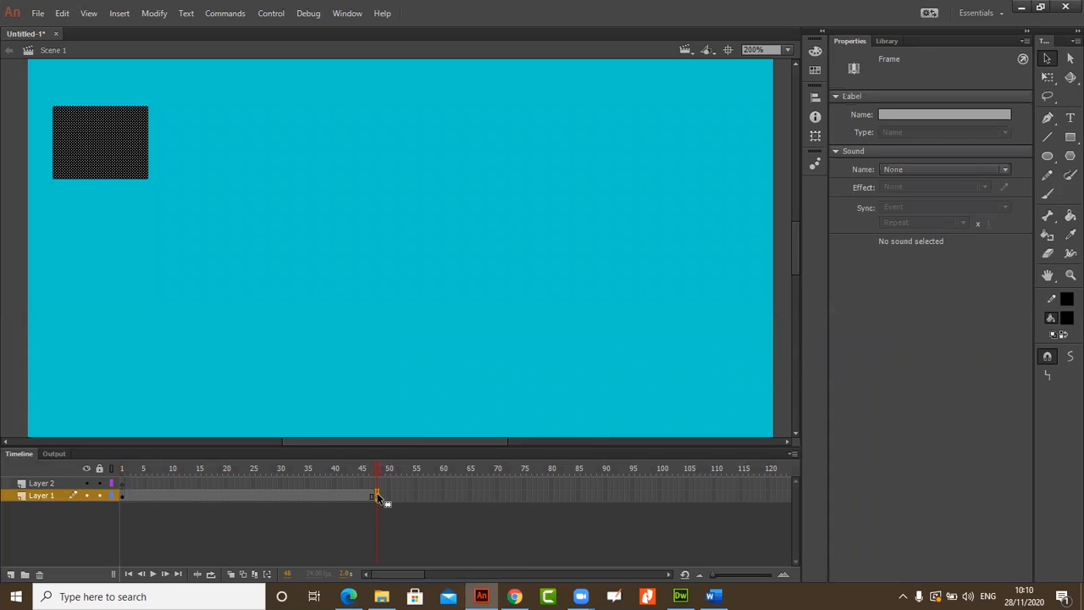
Step: Start the Windows Magnifier and examine the timeline around frame 48 of Layer 1 up close
click(102, 596)
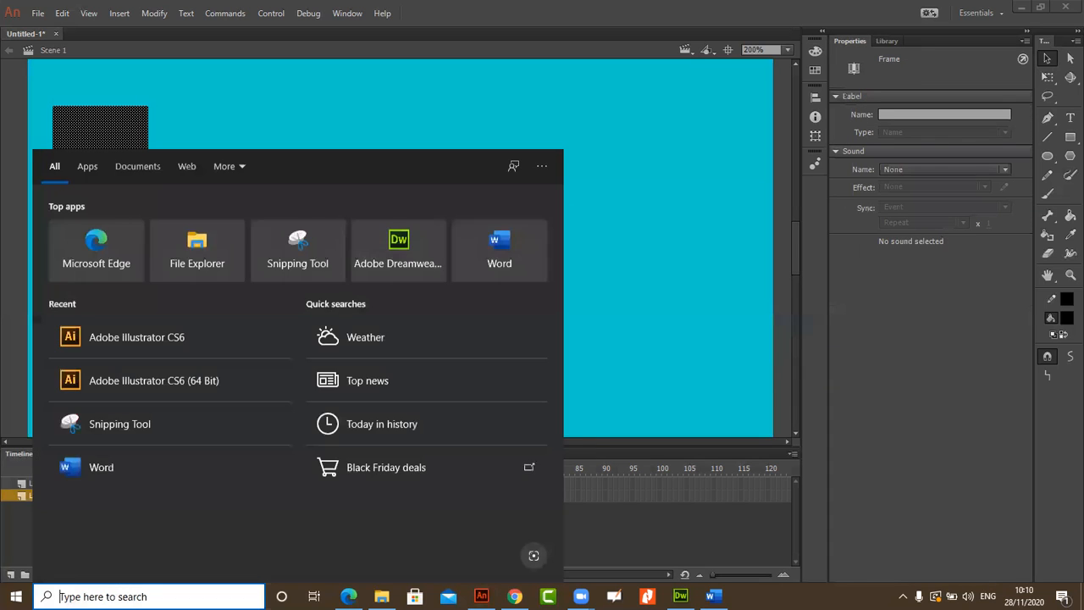
text(ma)
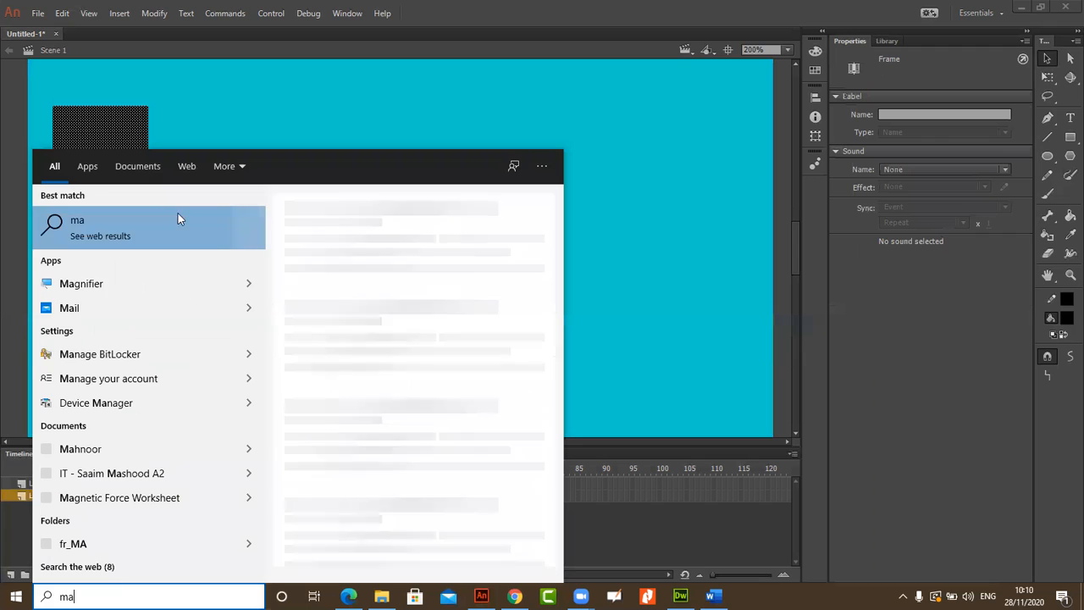
click(429, 435)
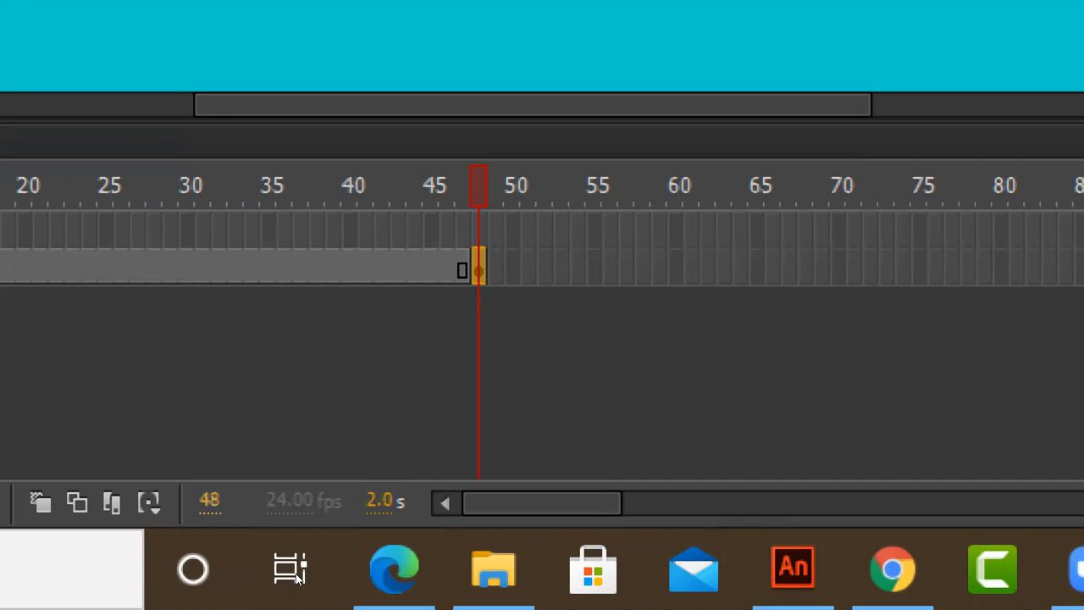
click(368, 515)
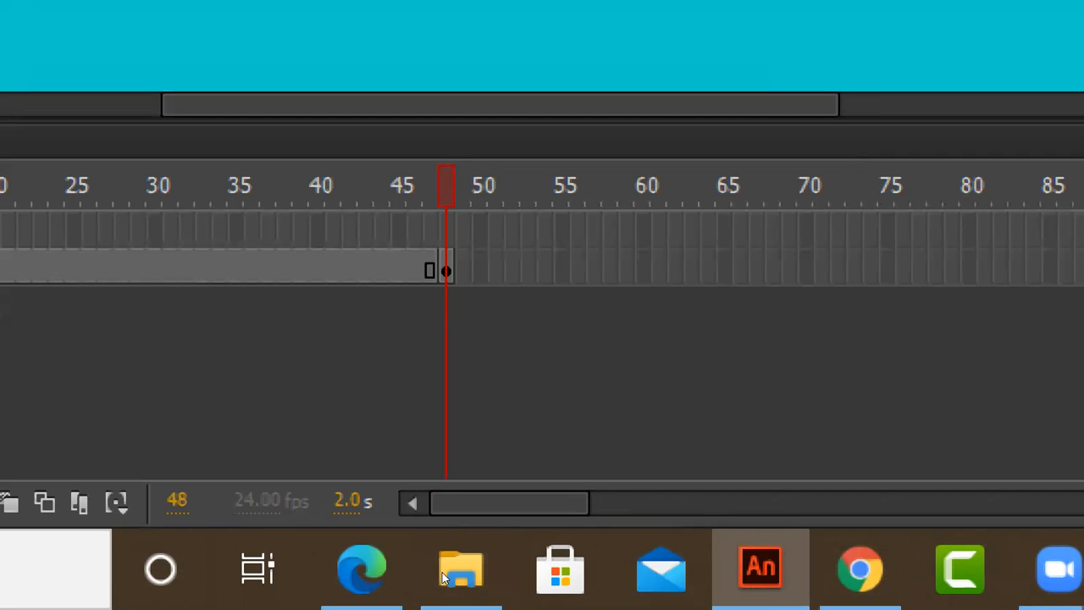
right_click(482, 454)
key(Down)
key(Down)
key(Up)
key(Return)
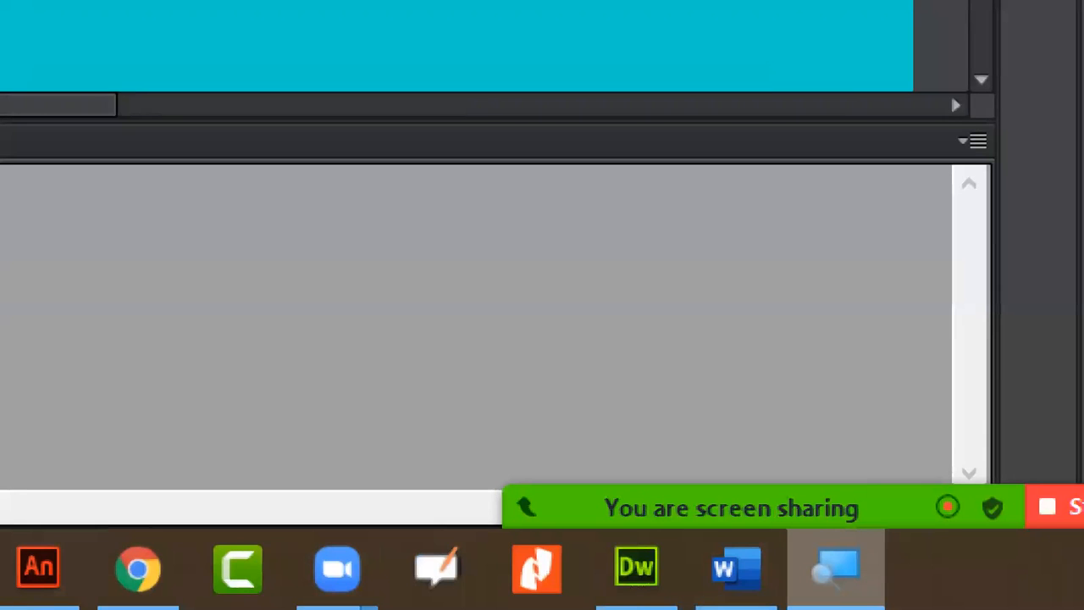
Step: Turn off the Magnifier and show the Timeline panel again
mouse_move(788, 578)
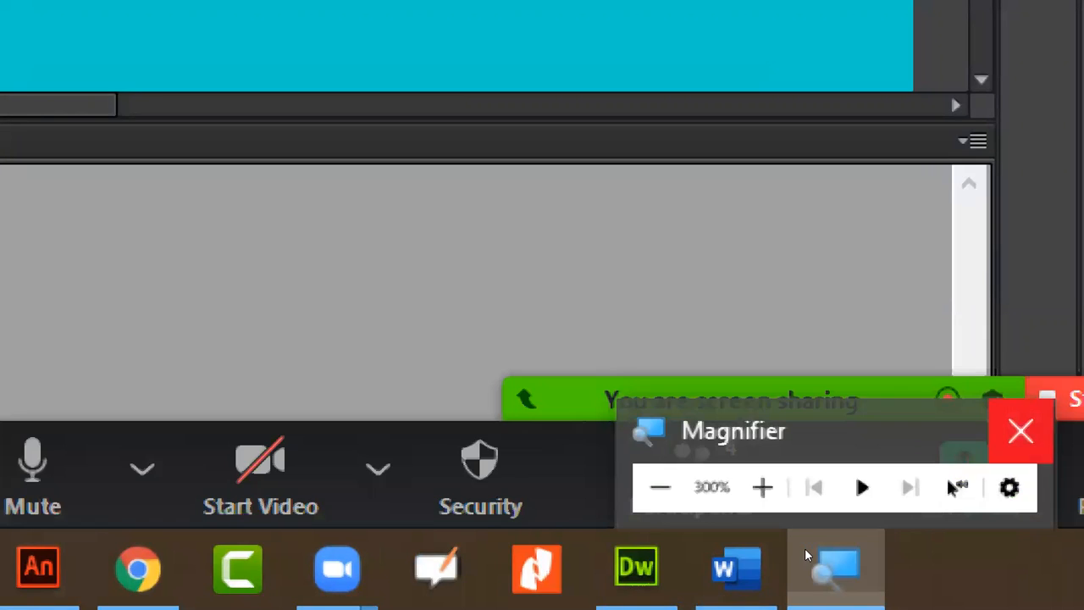
key(super+Escape)
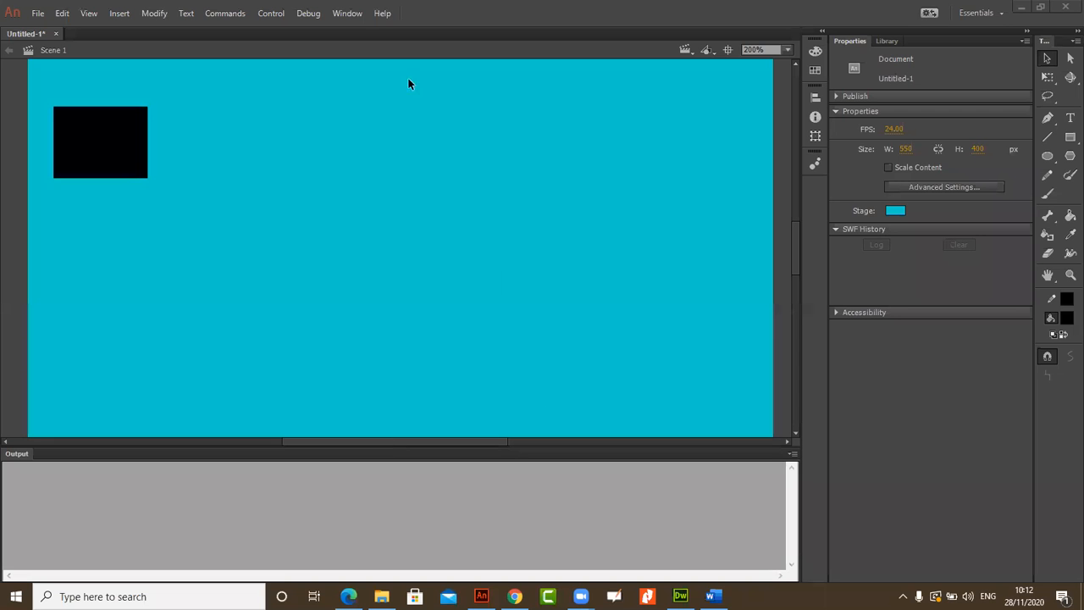
click(347, 13)
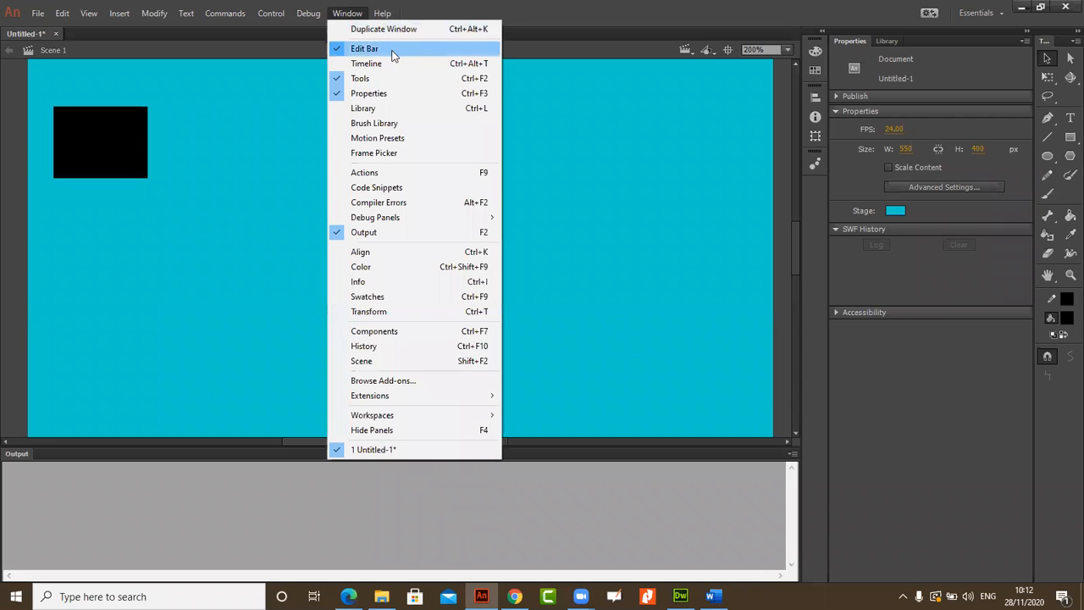
click(394, 63)
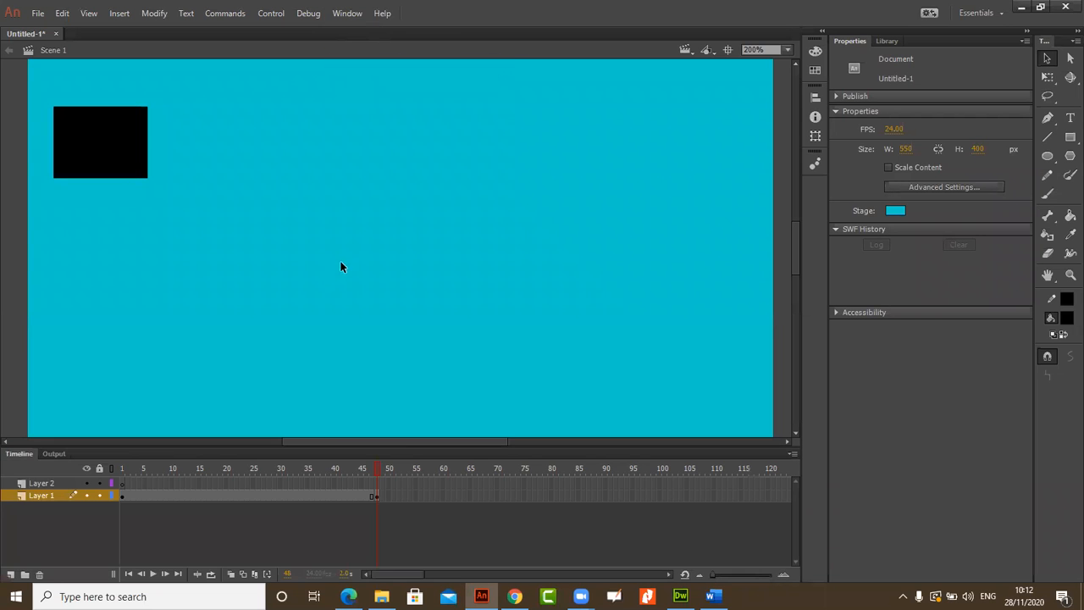
Step: Undo the keyframe insertion at frame 48 of Layer 1
click(378, 496)
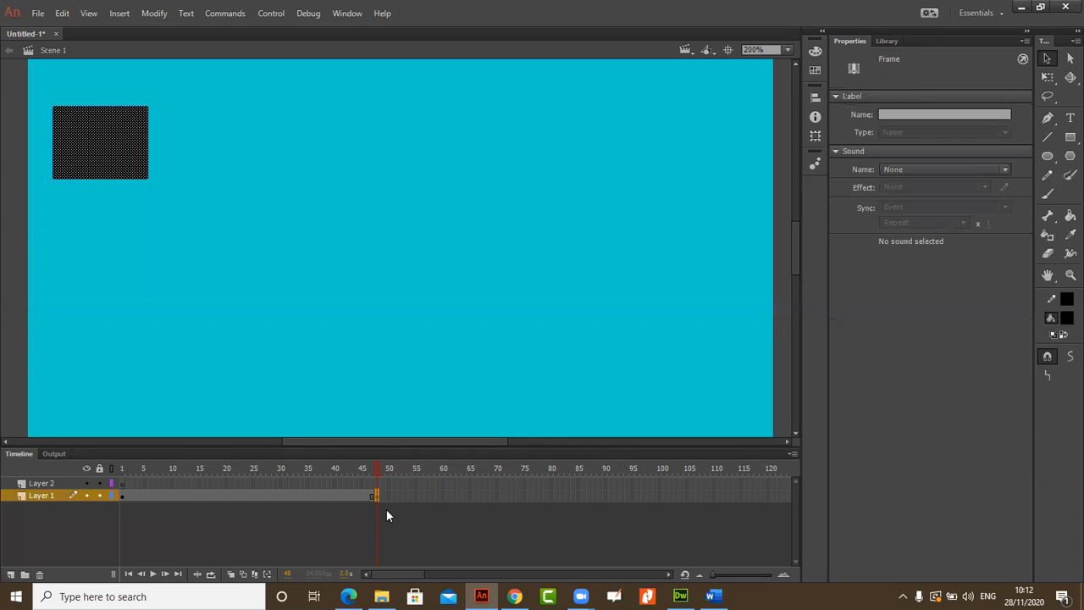
key(ctrl+z)
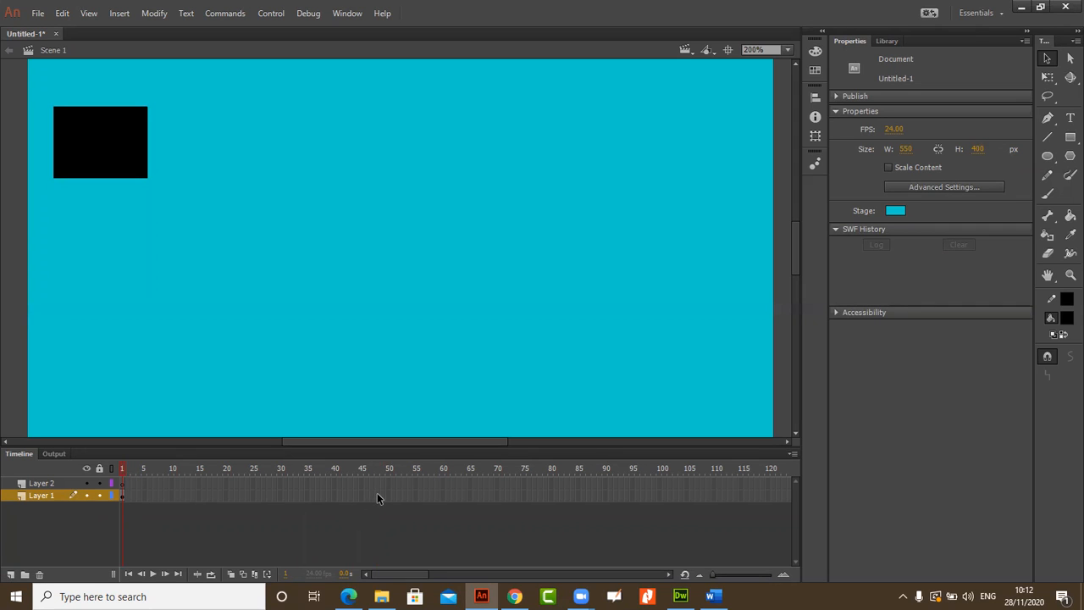
Step: Insert a keyframe at frame 48 of Layer 1 and create a classic tween across the frames before it
right_click(377, 495)
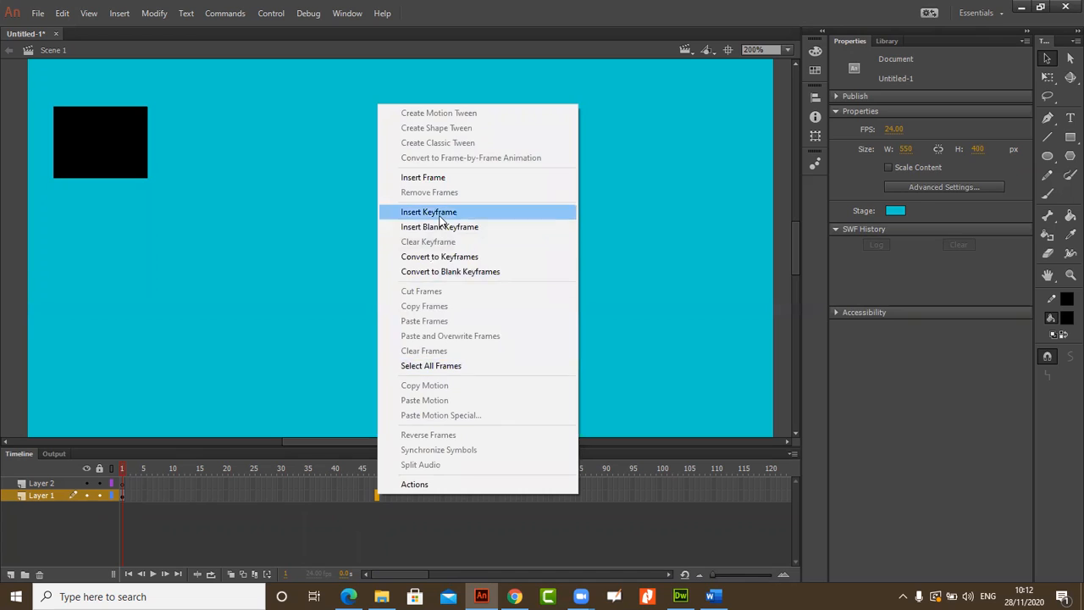
click(438, 213)
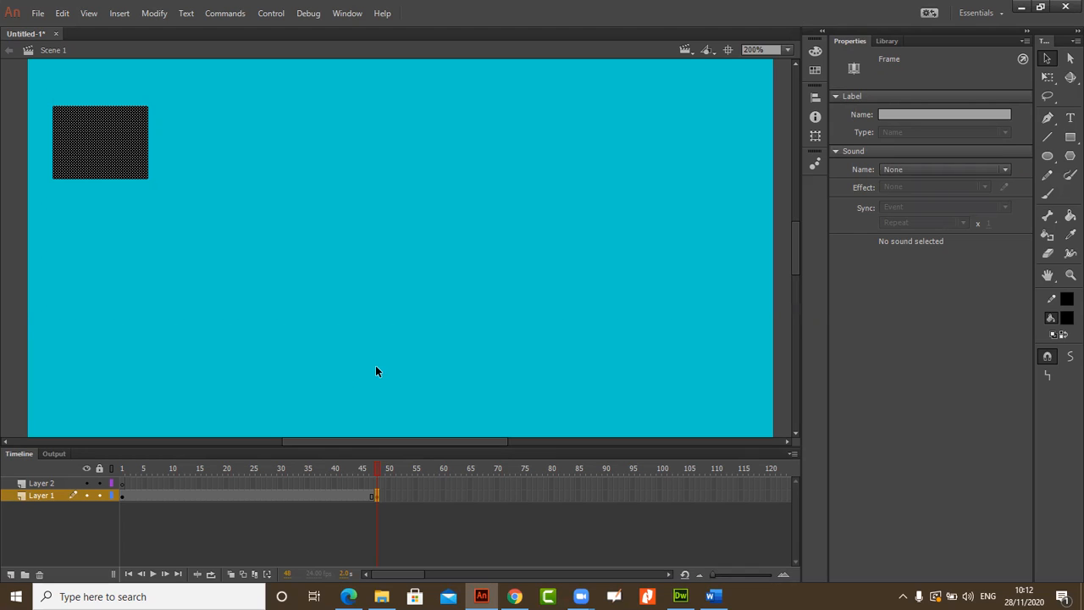
right_click(377, 496)
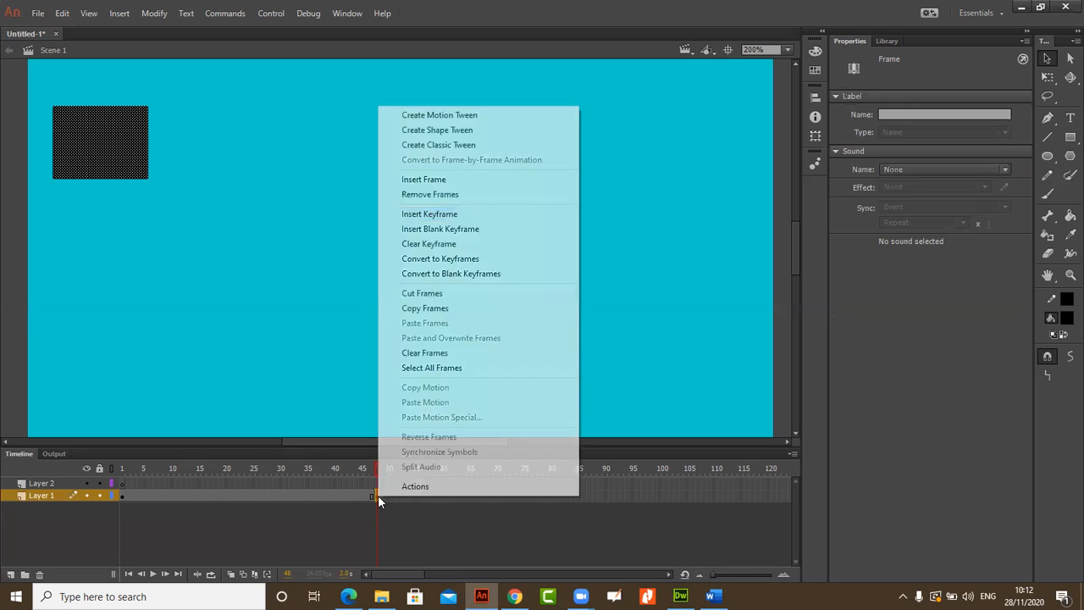
click(352, 486)
click(362, 492)
right_click(361, 492)
click(480, 149)
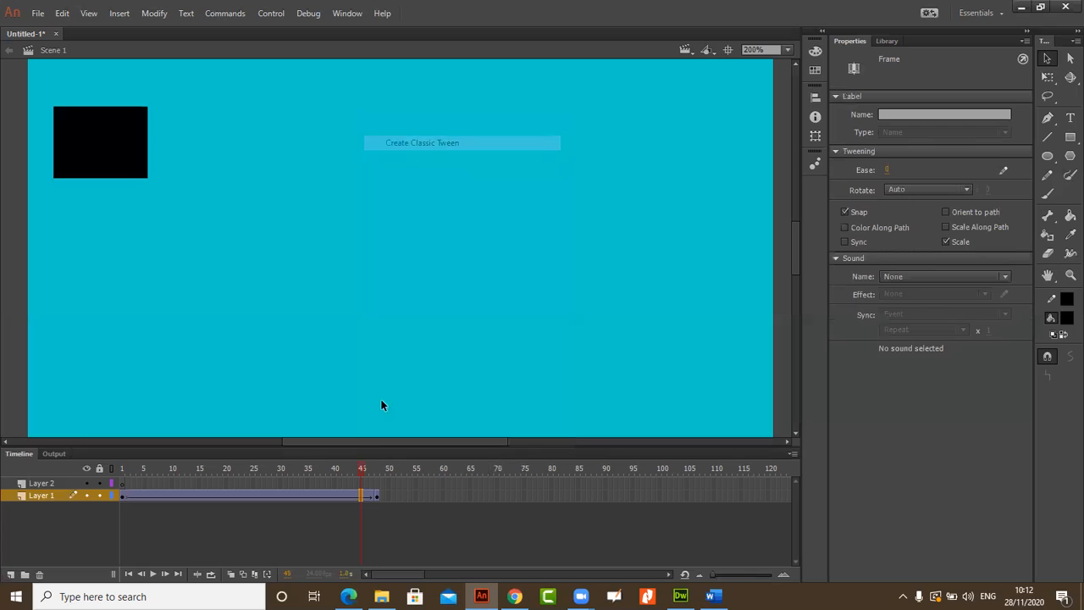
Step: At frame 48, move the black rectangle to the stage's lower-right area and play the animation
click(377, 495)
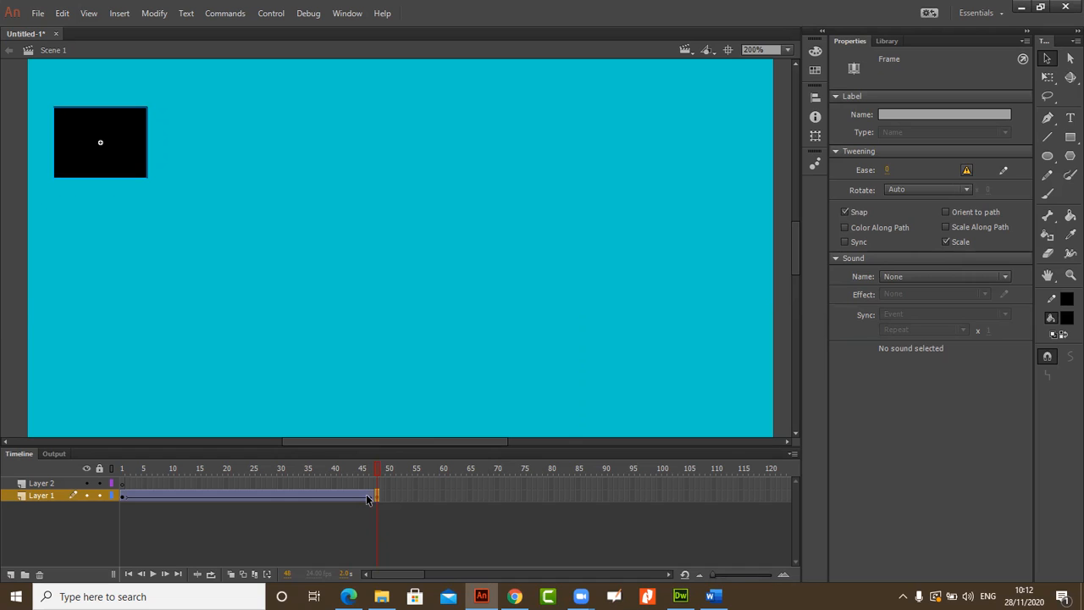
drag(137, 150, 610, 322)
key(Return)
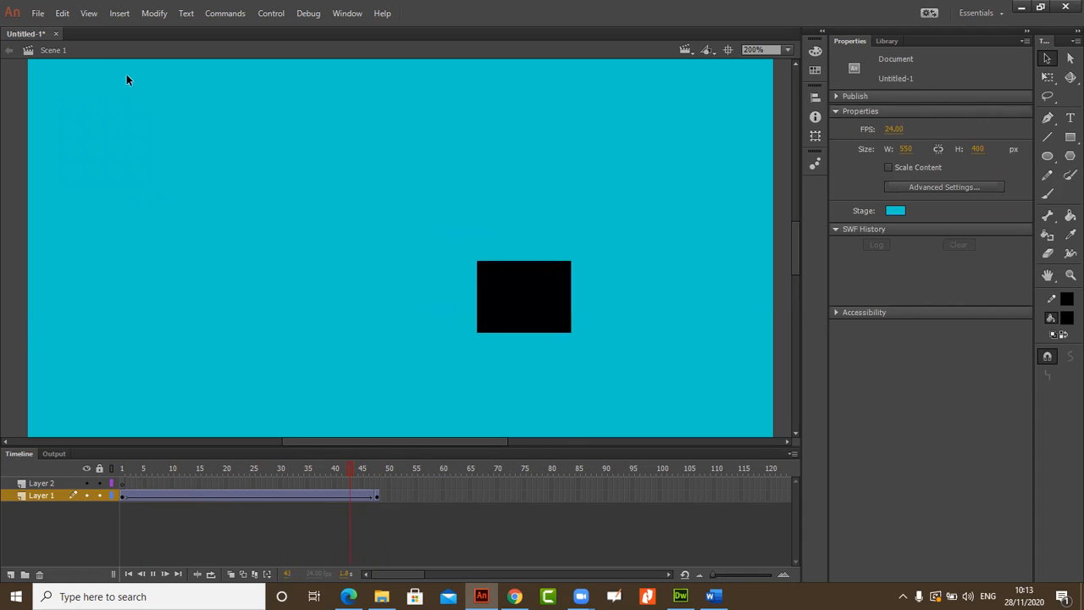
Step: Start saving the document and create and open a new Desktop folder named animate as the save location
click(37, 13)
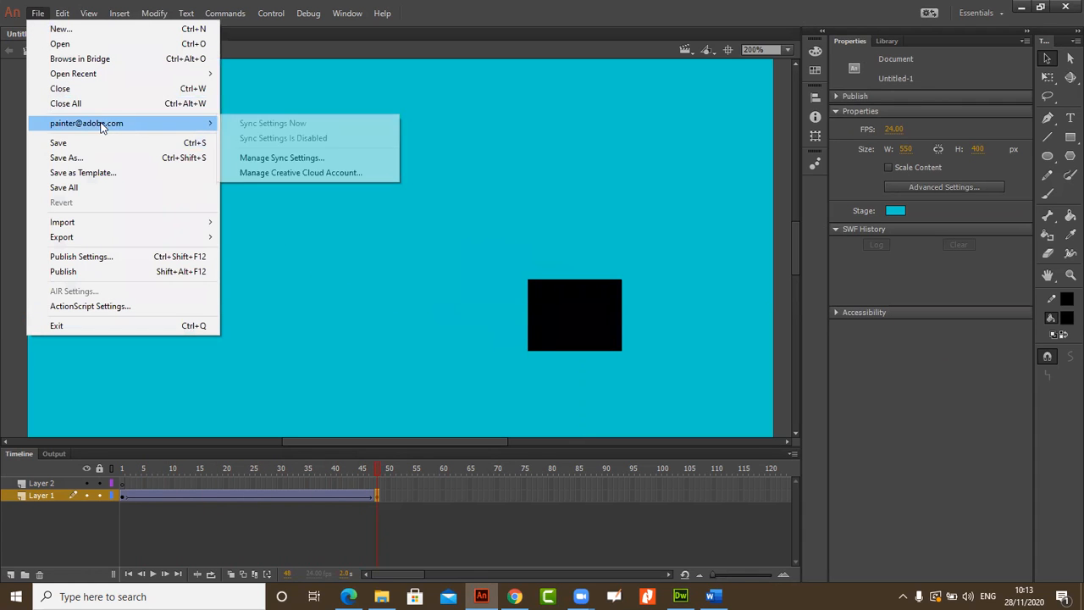
click(107, 146)
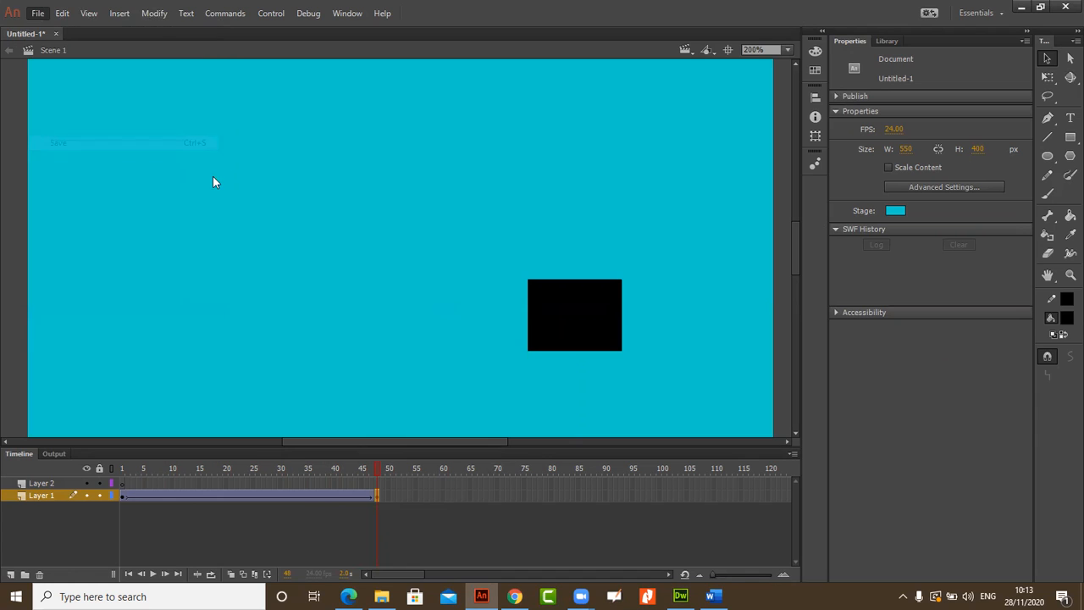
click(174, 152)
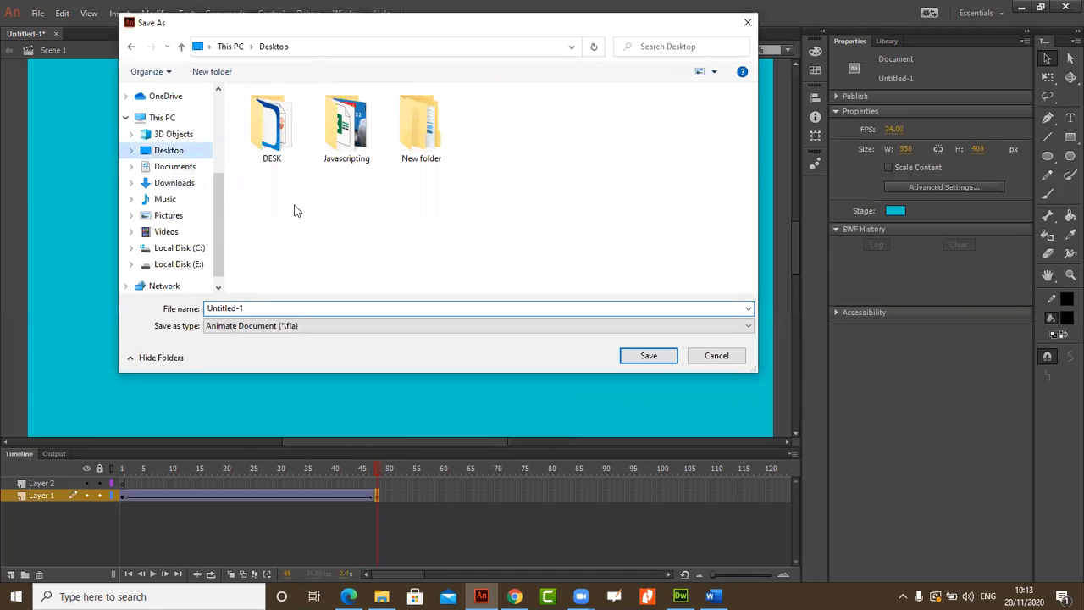
key(ctrl+shift+n)
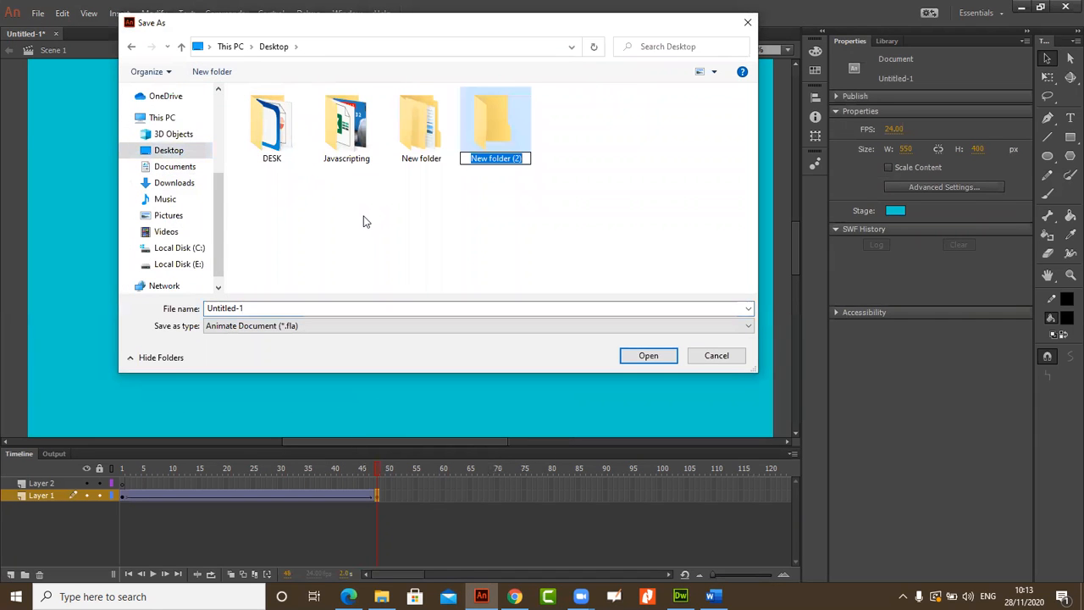
text(animate)
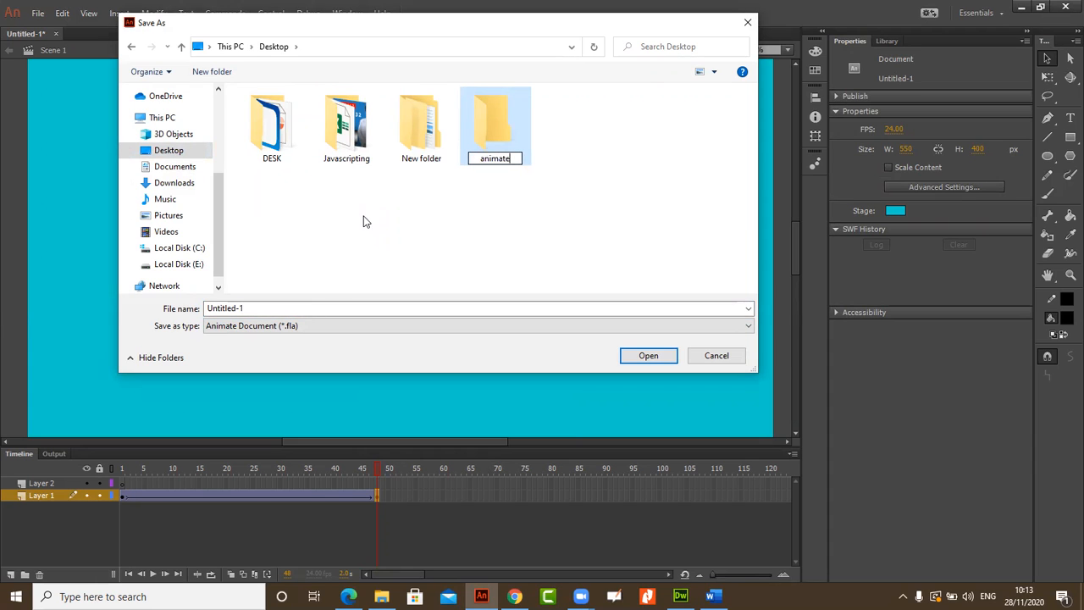
key(Return)
double_click(497, 122)
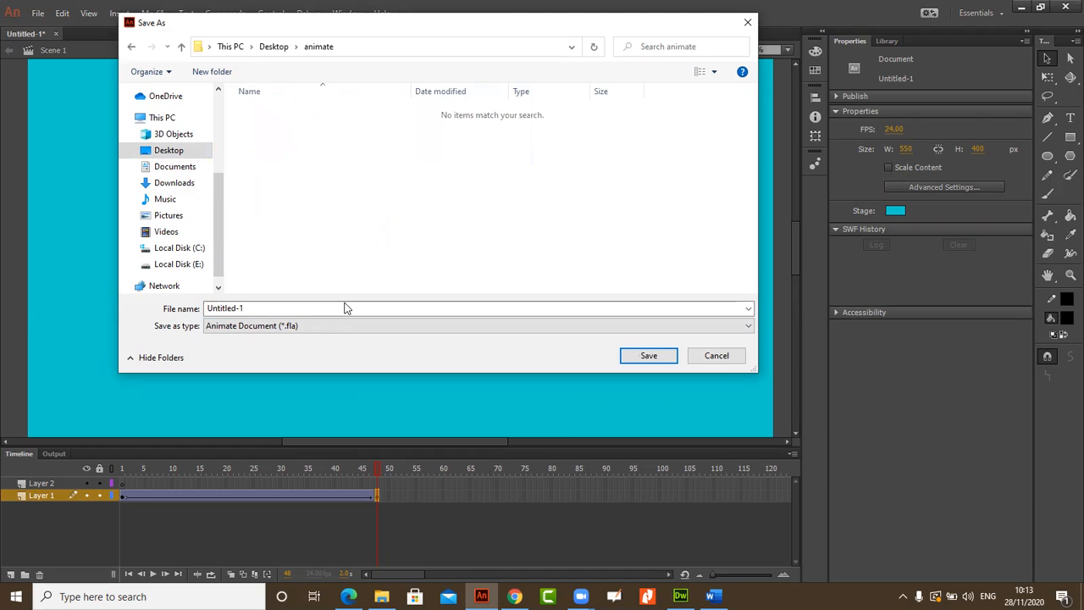
Step: Save the document as an Animate Document named firstone in the animate folder
click(344, 308)
text(firstone)
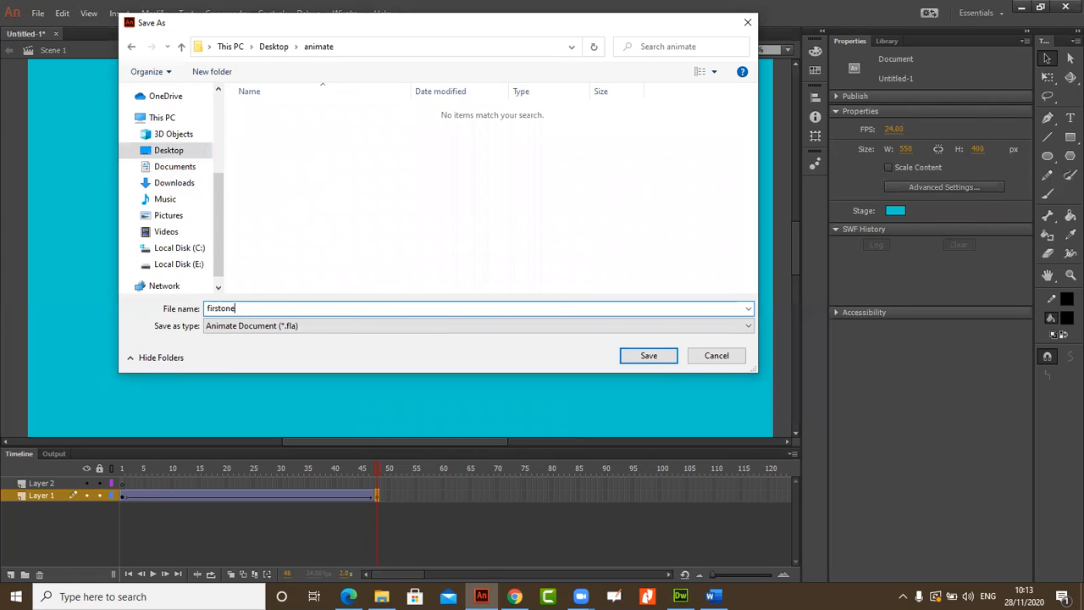
click(621, 348)
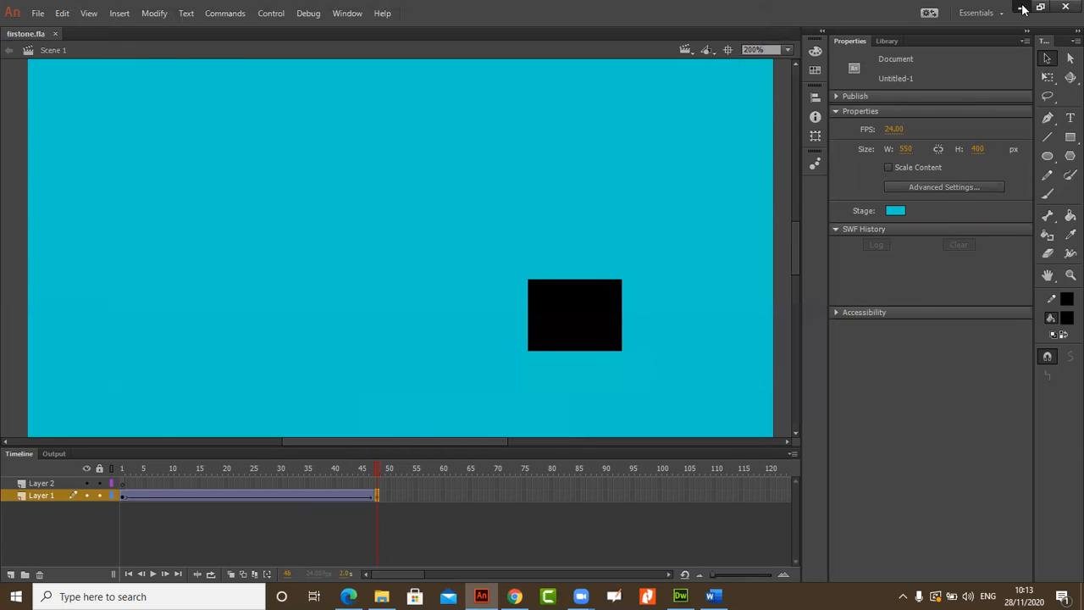
Step: Switch to the desktop, open the animate folder in File Explorer and select the firstone Animate document
click(1023, 9)
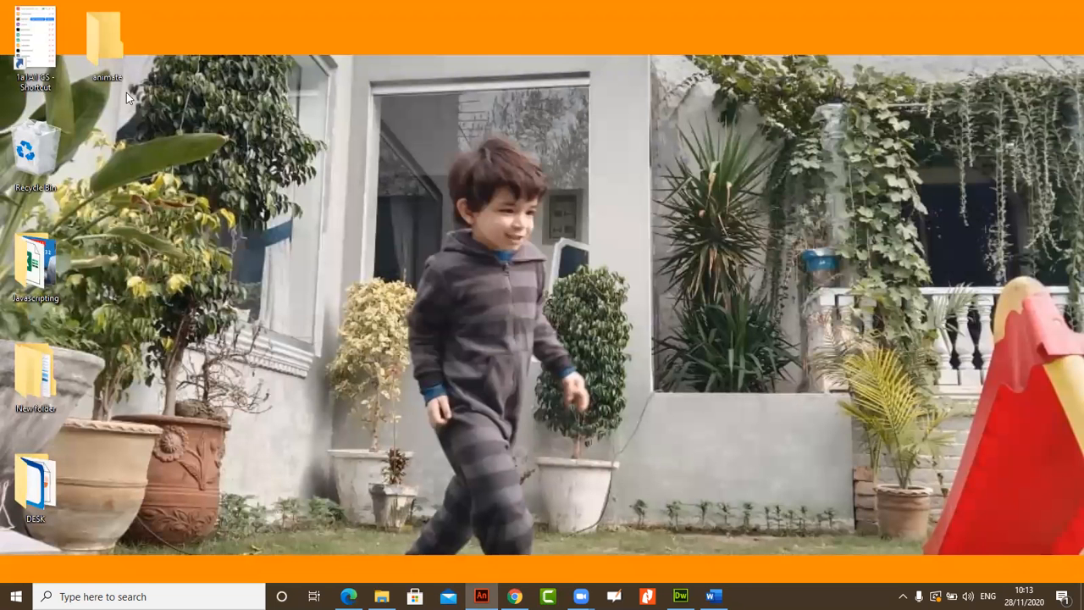
double_click(105, 38)
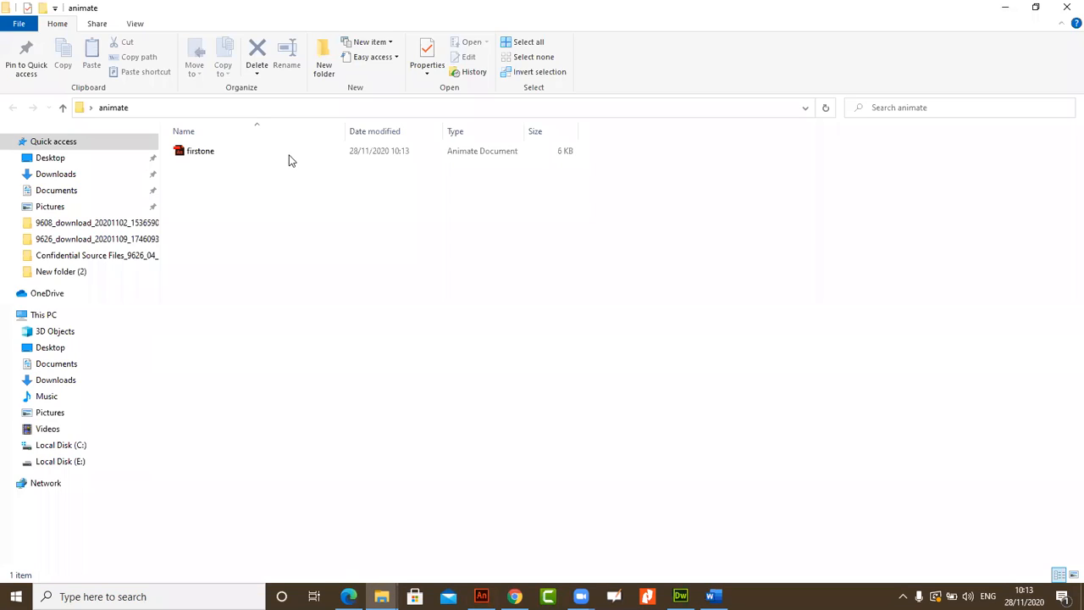
click(289, 154)
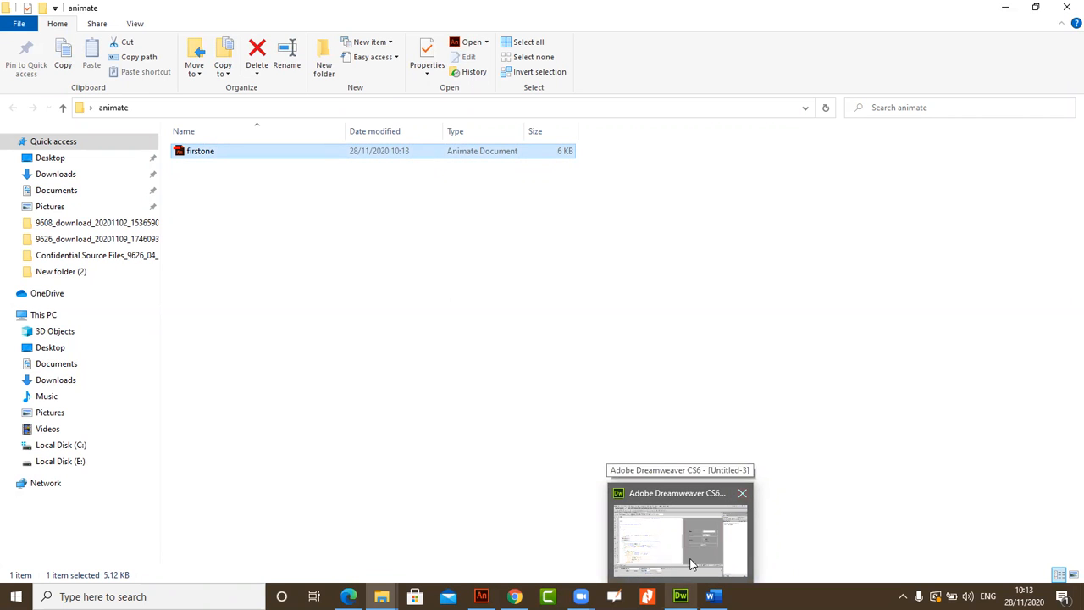
Step: Return to Adobe Animate, test the movie in a preview window and close the preview
click(484, 540)
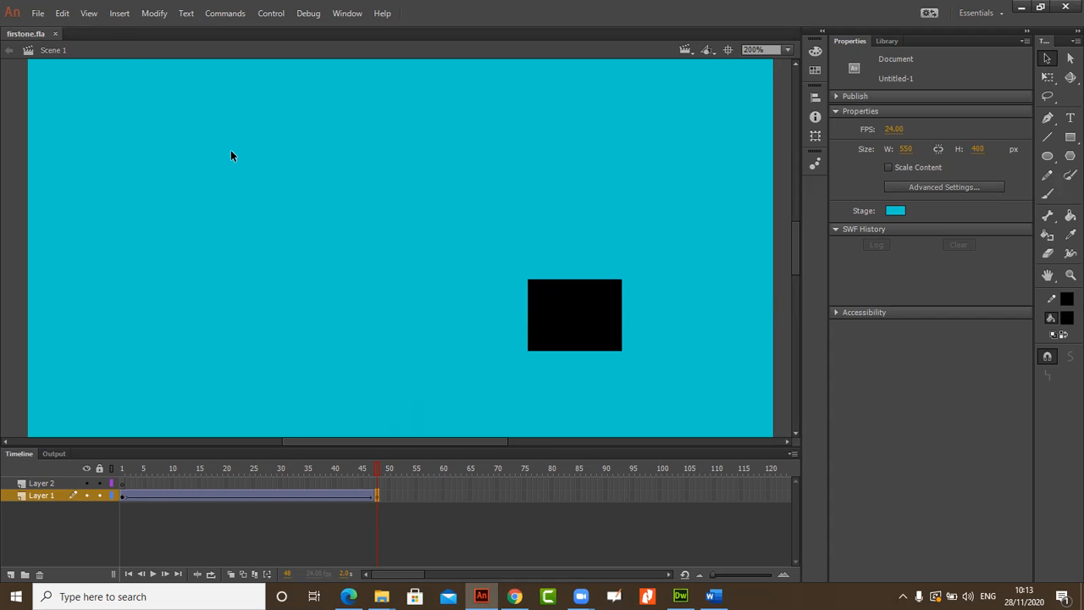
key(ctrl+Return)
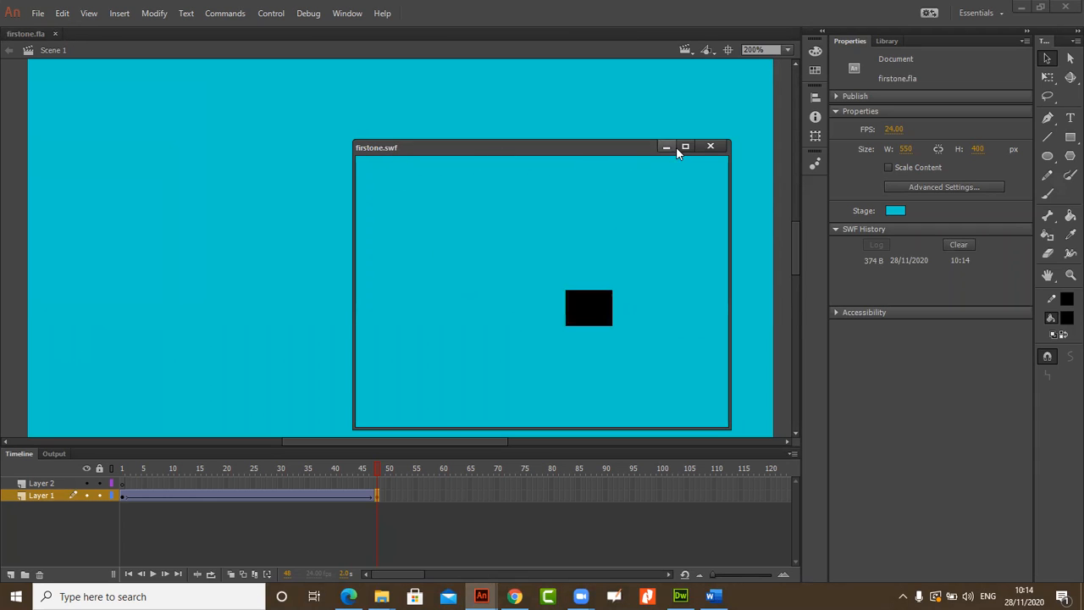
click(709, 146)
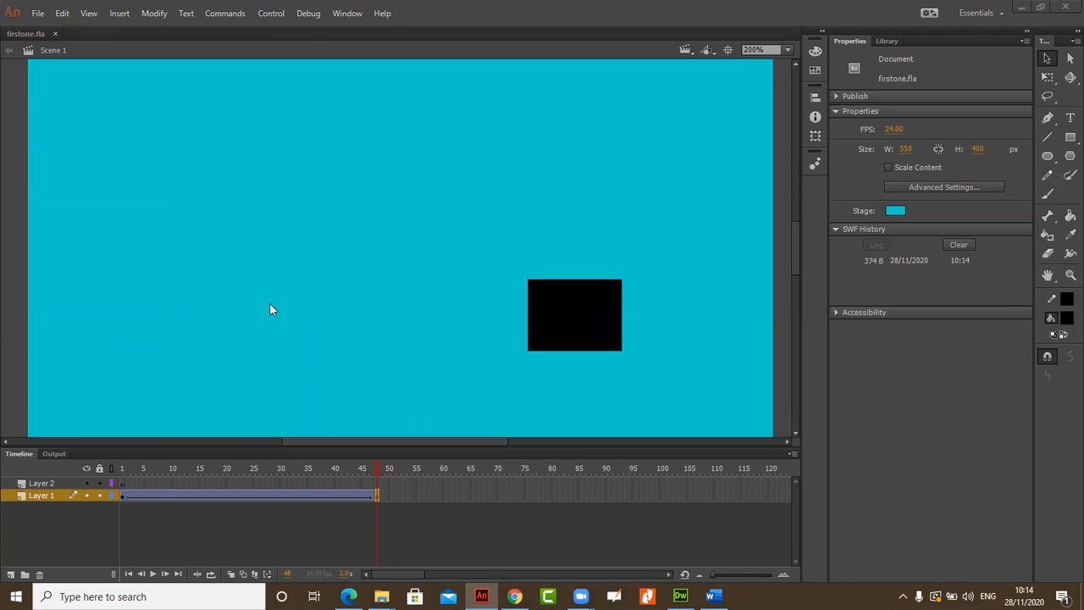
Step: Switch to the animate folder and try to open the firstone Shockwave Flash file
key(alt+Tab)
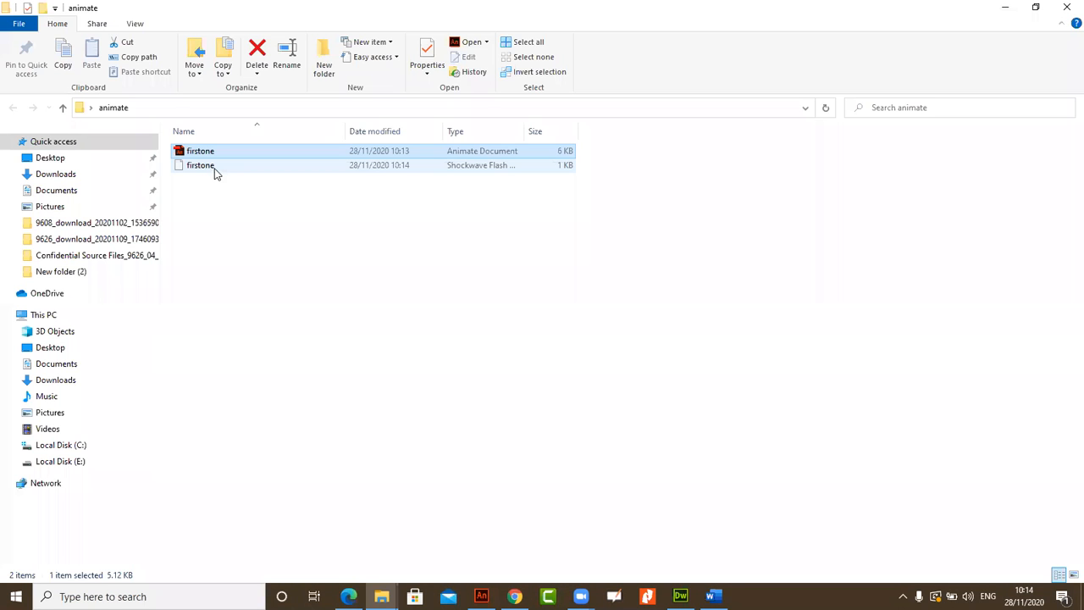
click(499, 170)
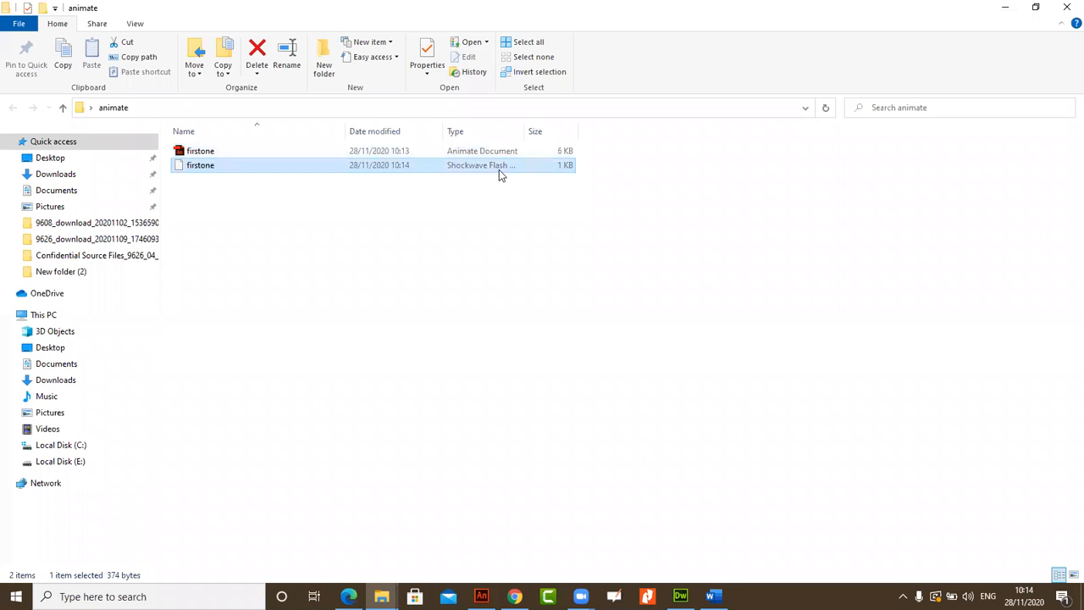
double_click(569, 169)
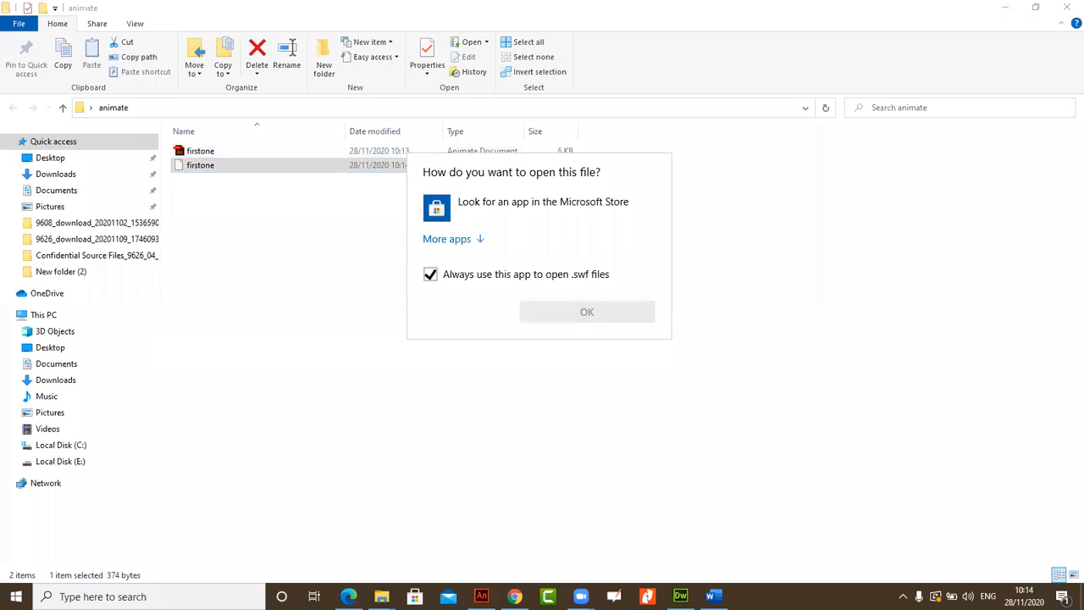
click(685, 399)
click(245, 153)
click(248, 167)
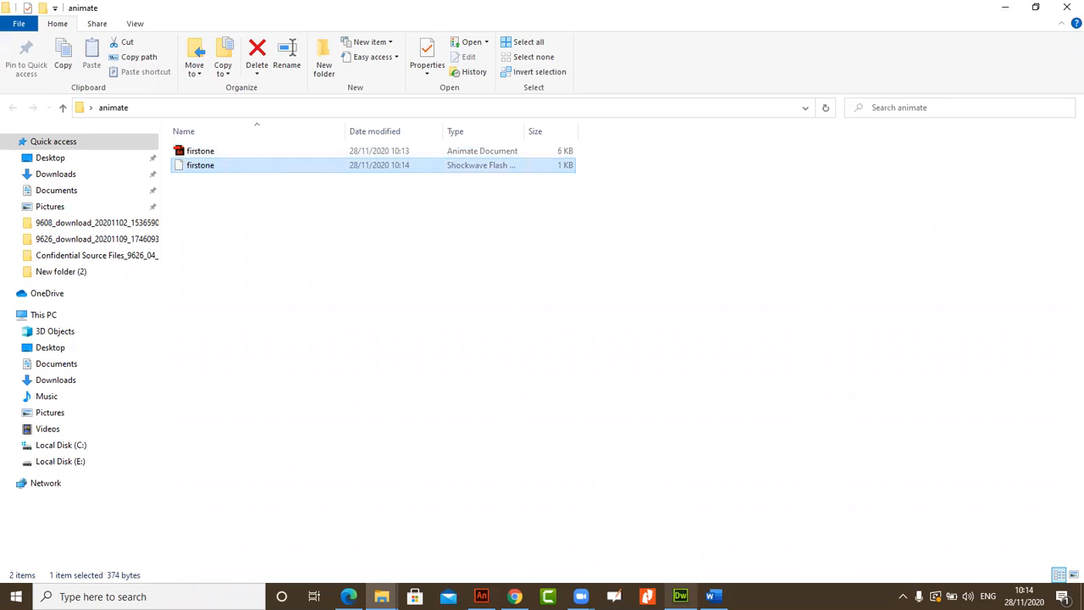
Step: Switch back to Adobe Animate and publish the firstone document
mouse_move(680, 597)
click(481, 596)
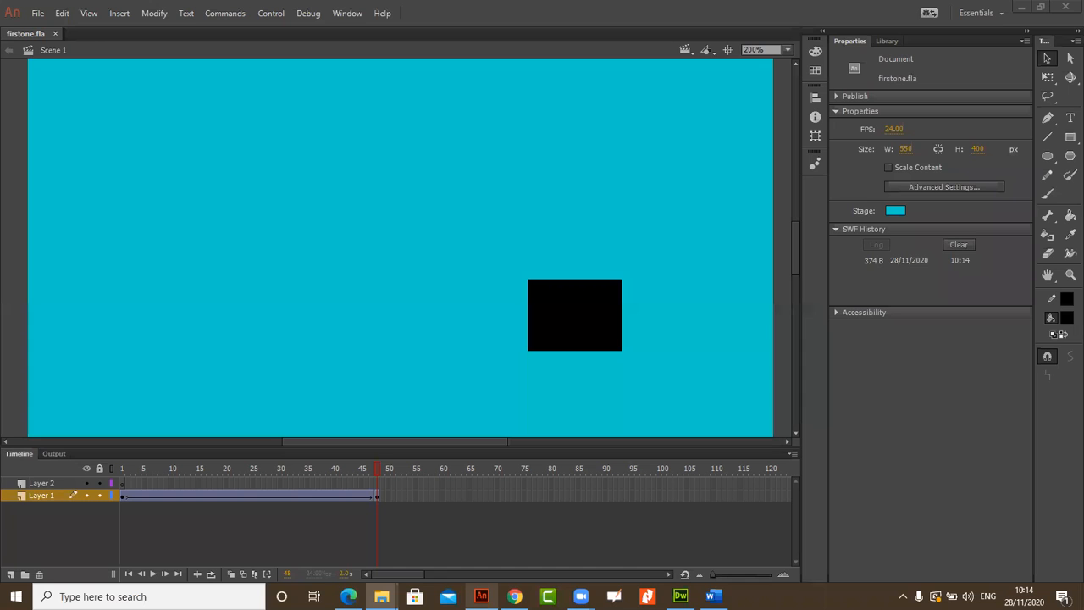
click(38, 12)
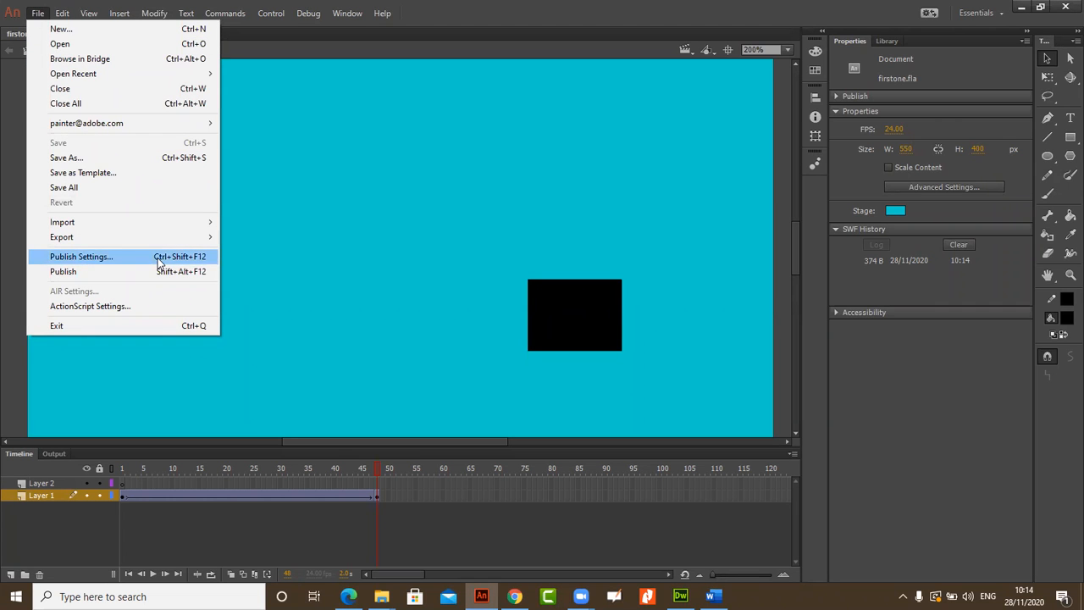
click(160, 273)
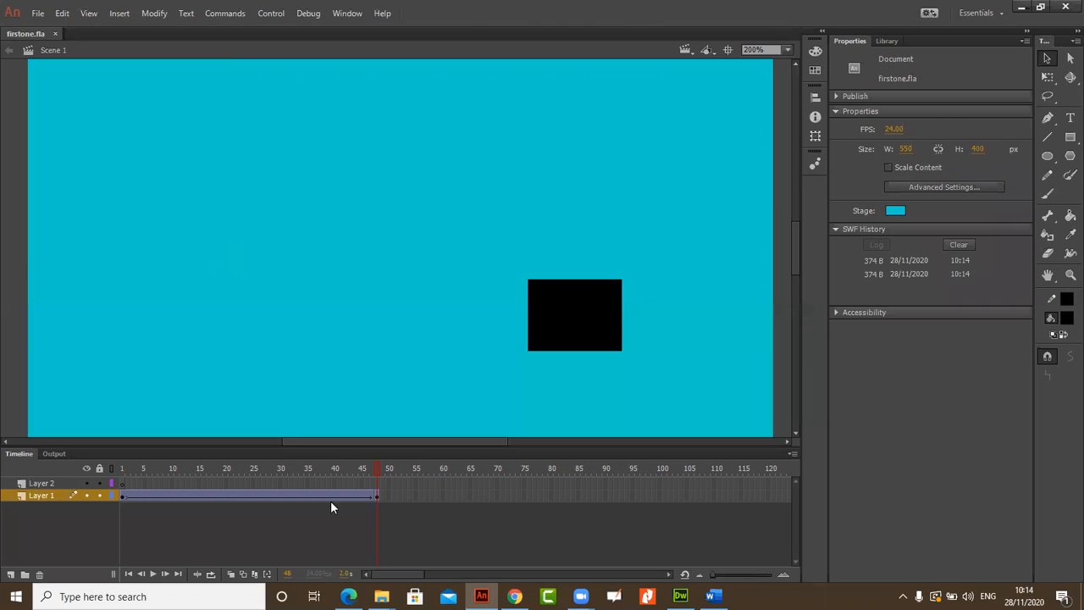
Step: Switch to the animate folder in File Explorer and open the published firstone HTML file in Microsoft Edge
mouse_move(381, 596)
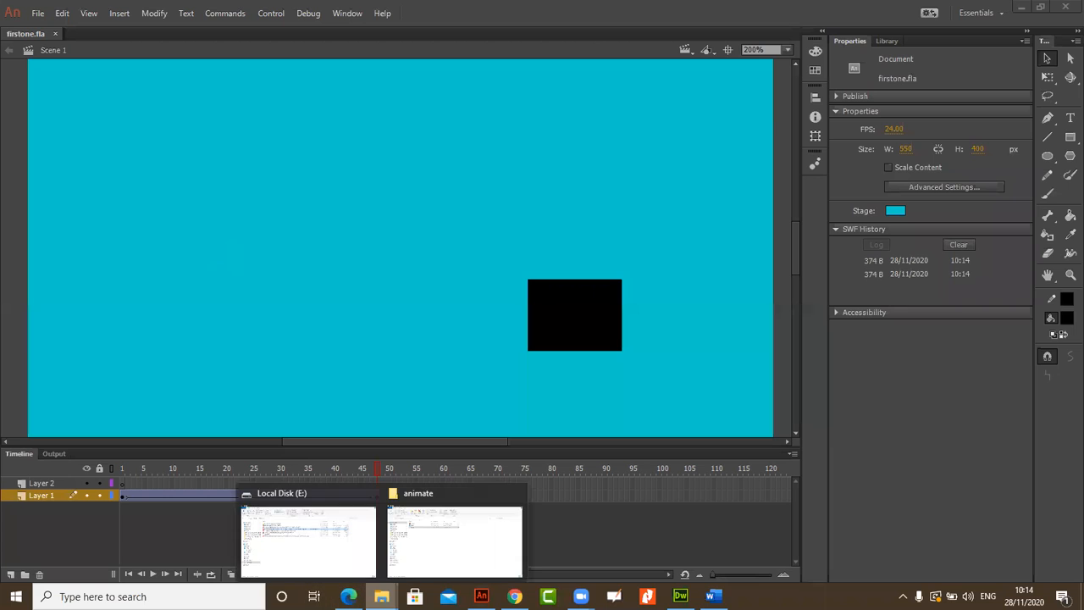
click(407, 552)
click(229, 246)
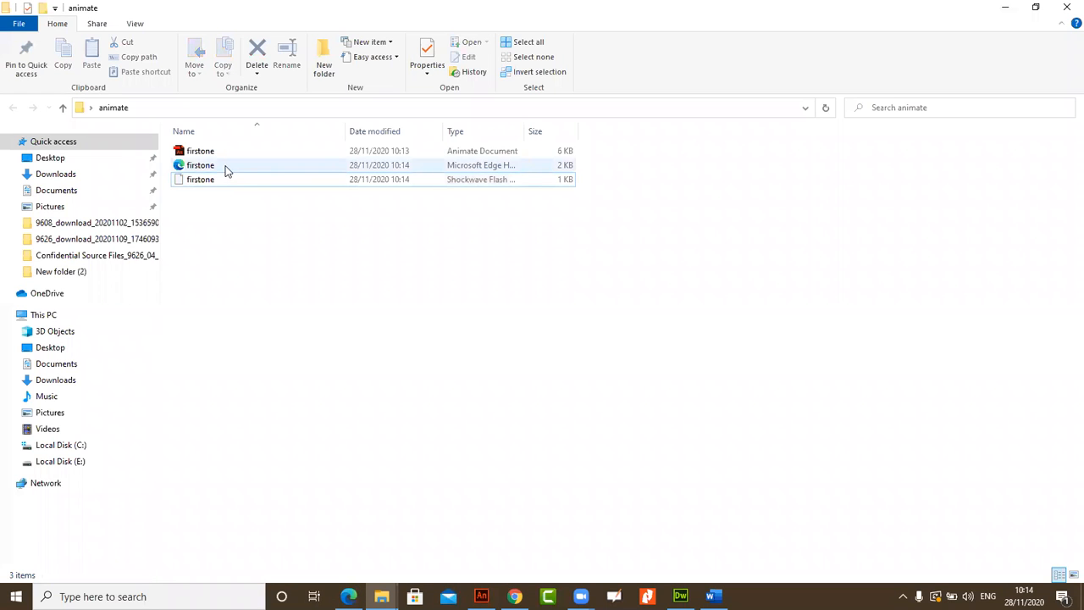
click(210, 170)
double_click(210, 169)
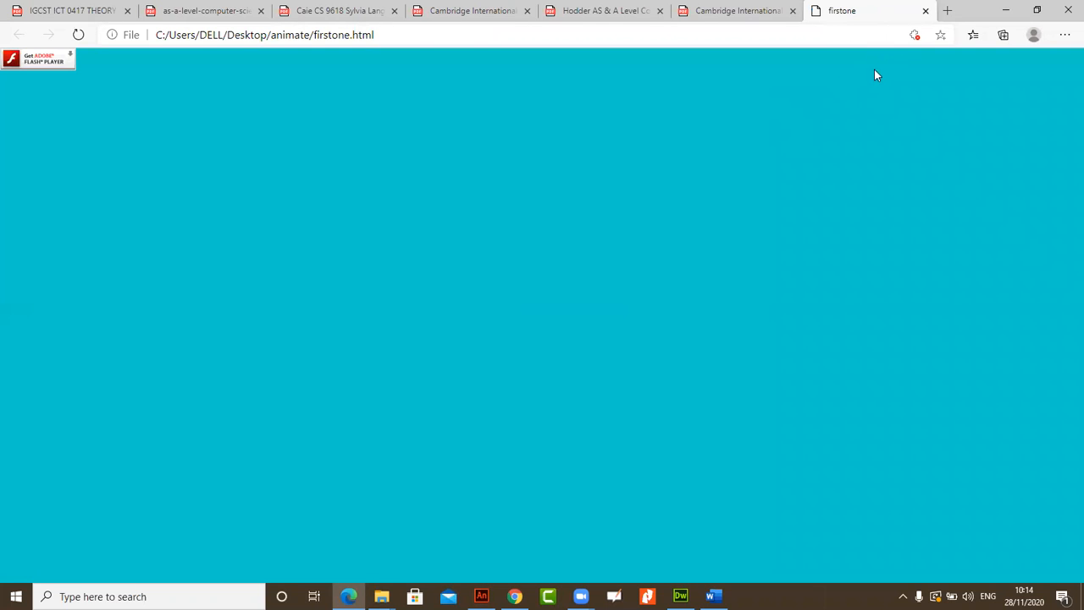
Step: Turn on asking before running Flash in the browser's Adobe Flash permissions and run the Flash animation on the firstone page
click(914, 34)
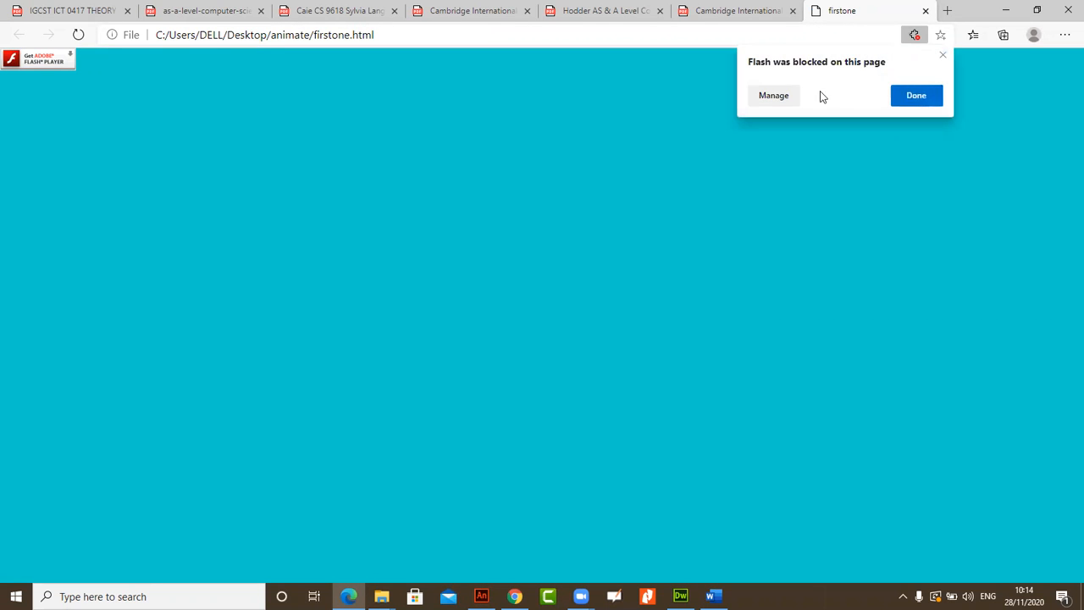
click(773, 95)
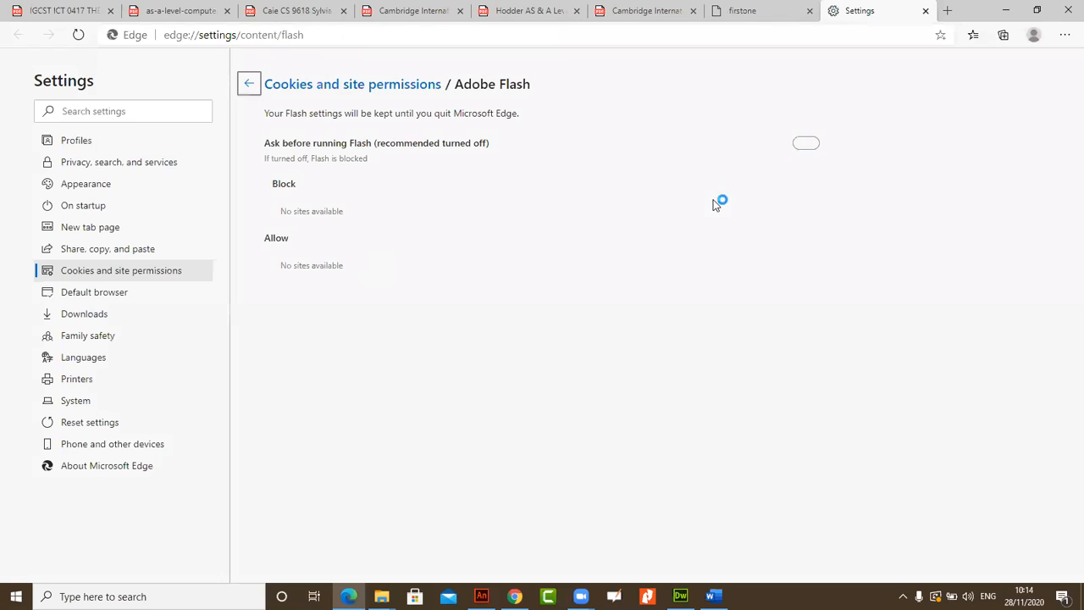
click(806, 142)
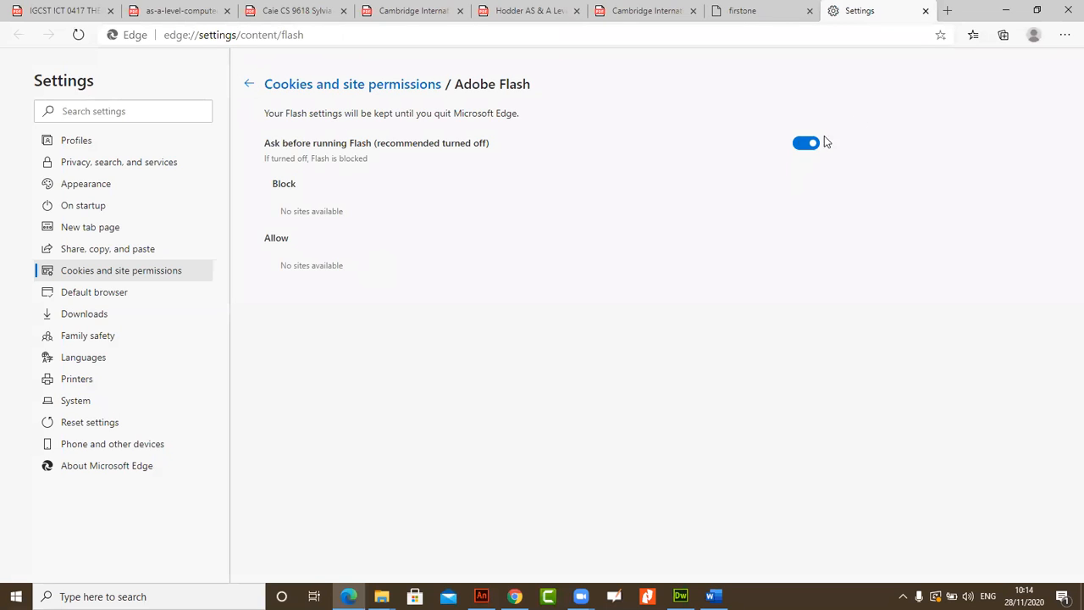
click(924, 12)
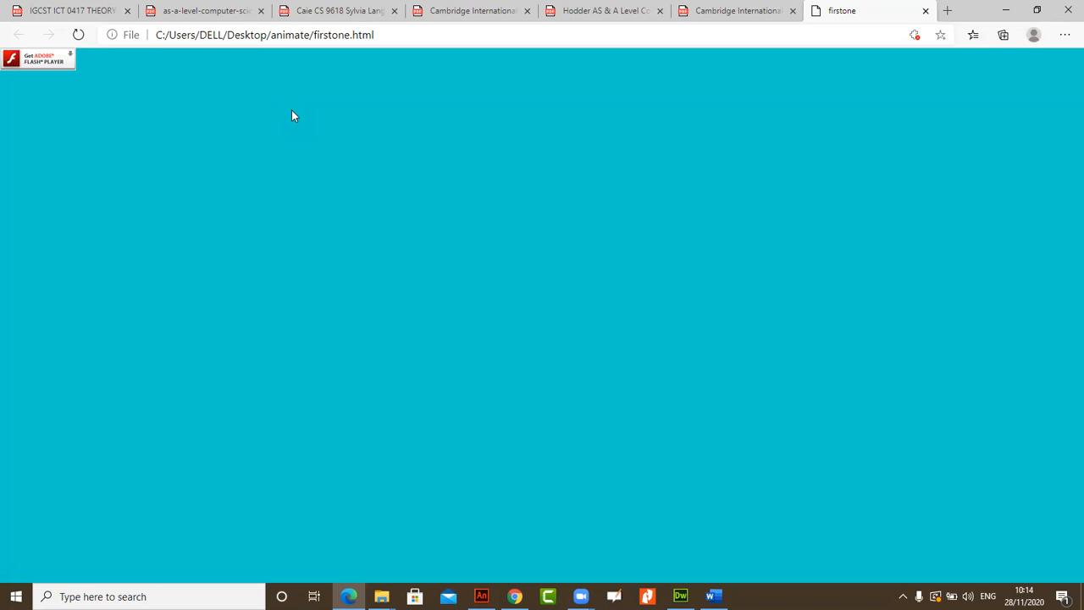
click(46, 67)
click(234, 134)
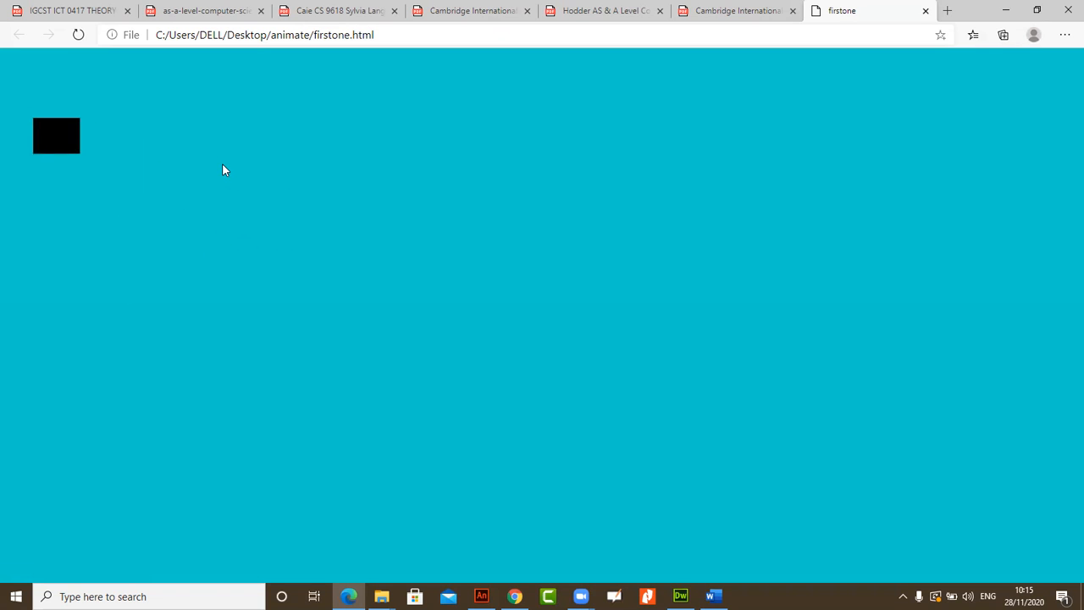
Step: Close the firstone page and minimize the browser to return to the animate folder
right_click(567, 196)
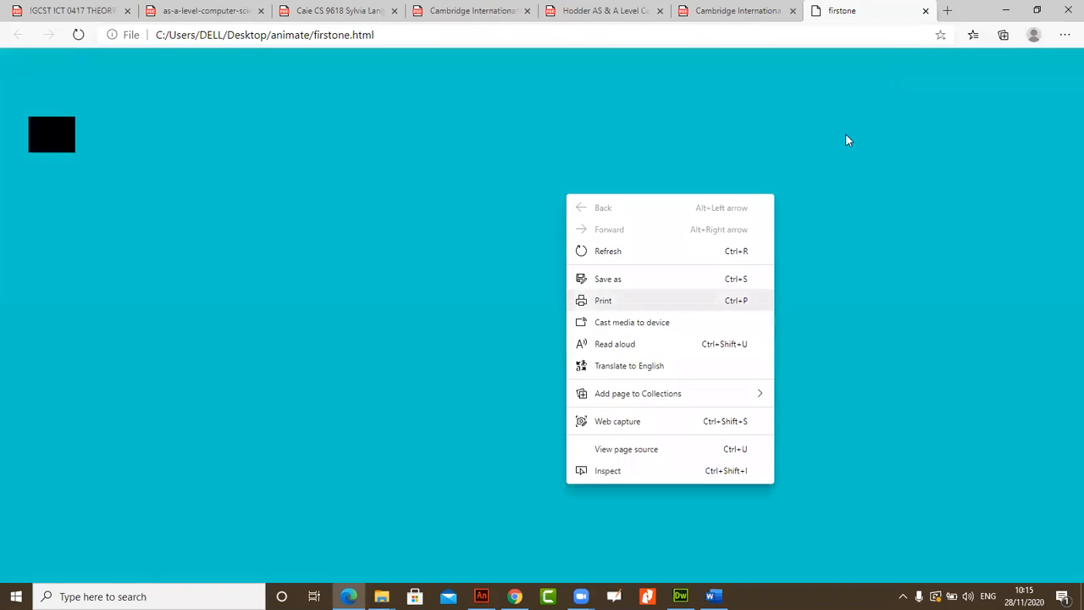
click(924, 10)
click(924, 10)
click(1009, 15)
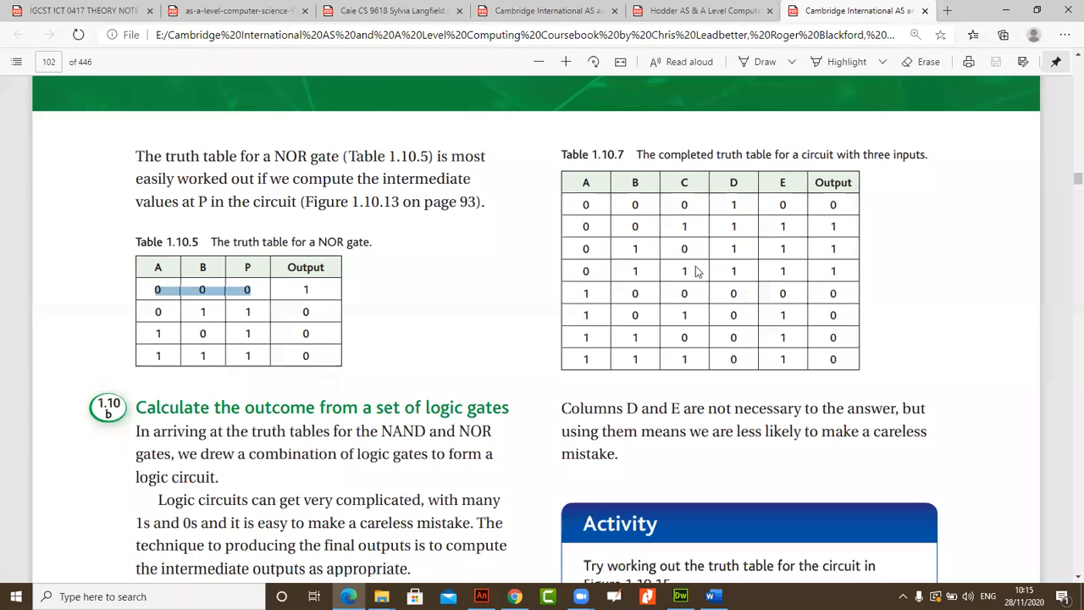
click(417, 303)
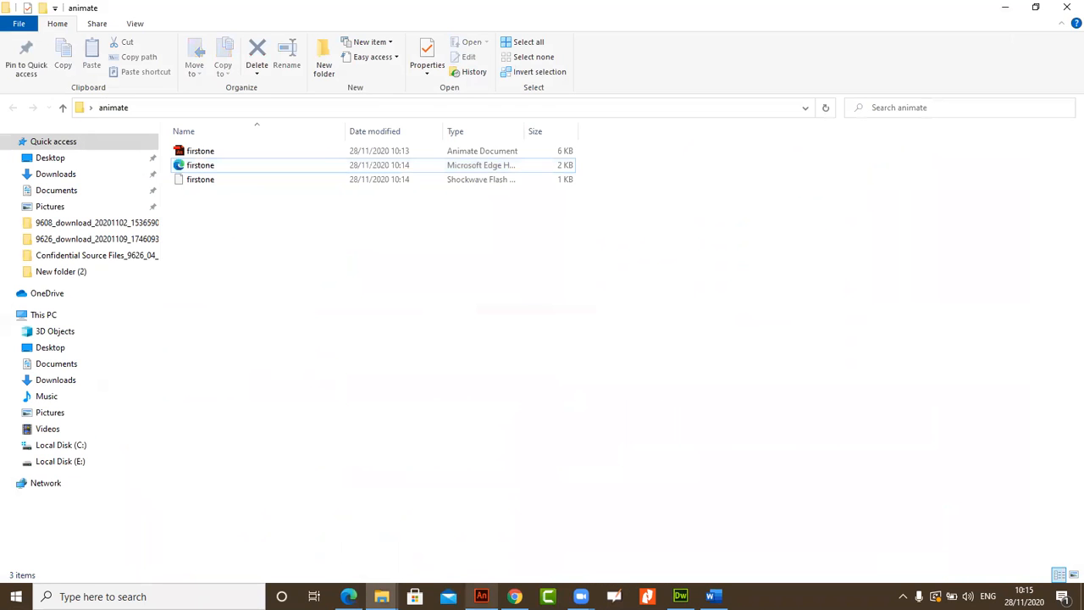
Step: Switch back to Adobe Animate and publish the firstone document again
click(481, 596)
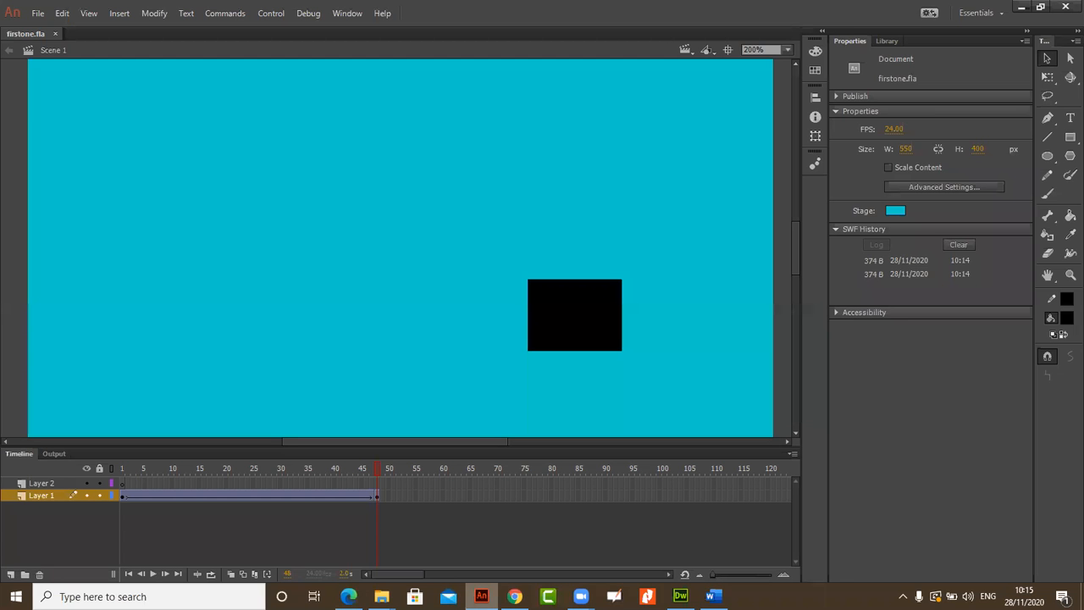
click(38, 14)
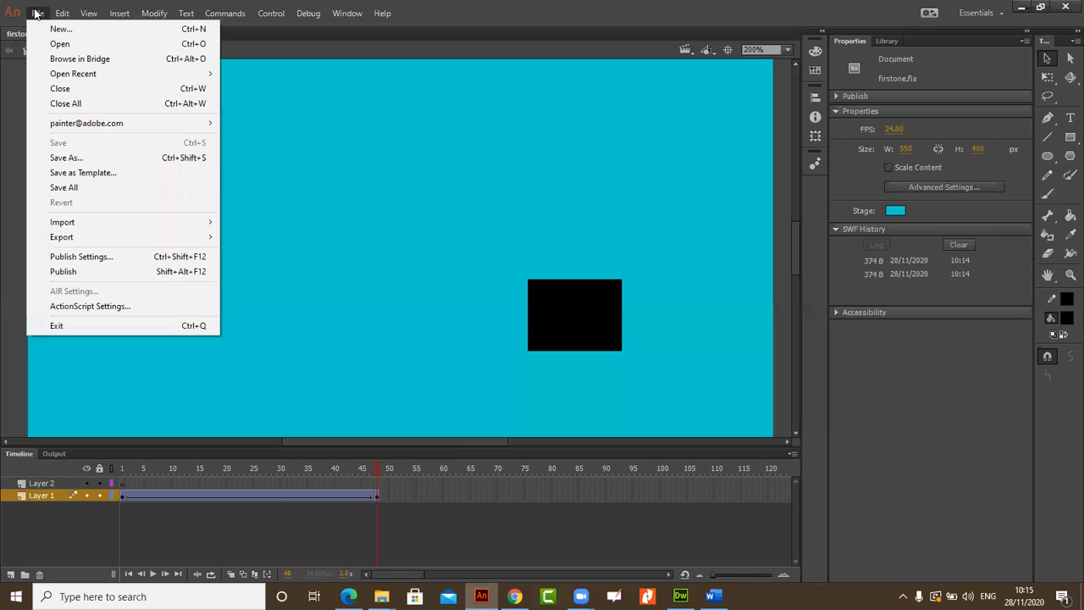
click(102, 271)
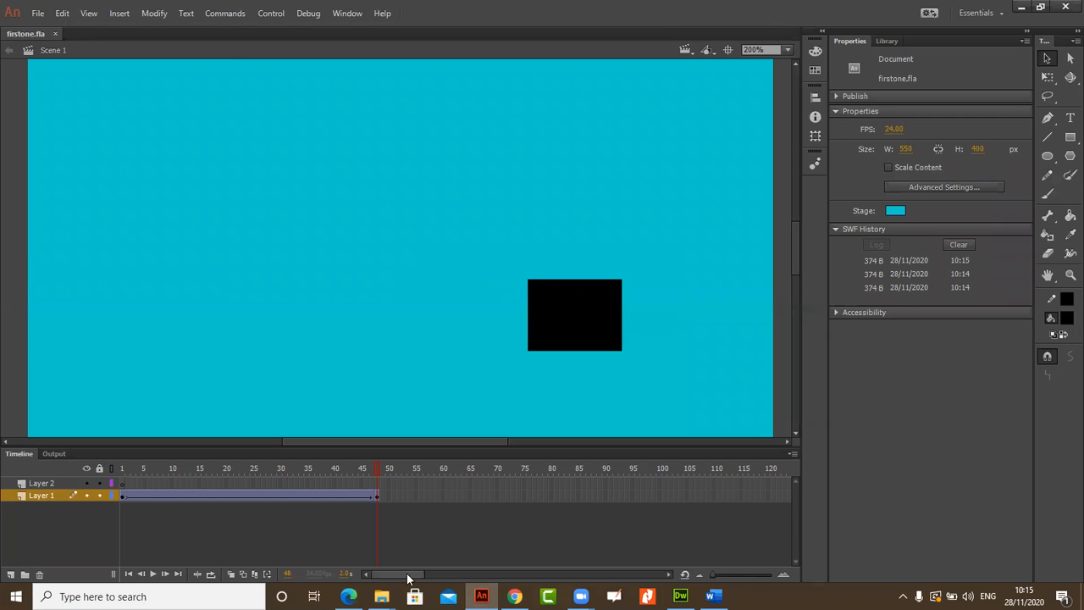
Step: Open the republished firstone HTML file from the animate folder in Microsoft Edge, close its page, and return to Adobe Animate
click(381, 596)
click(453, 542)
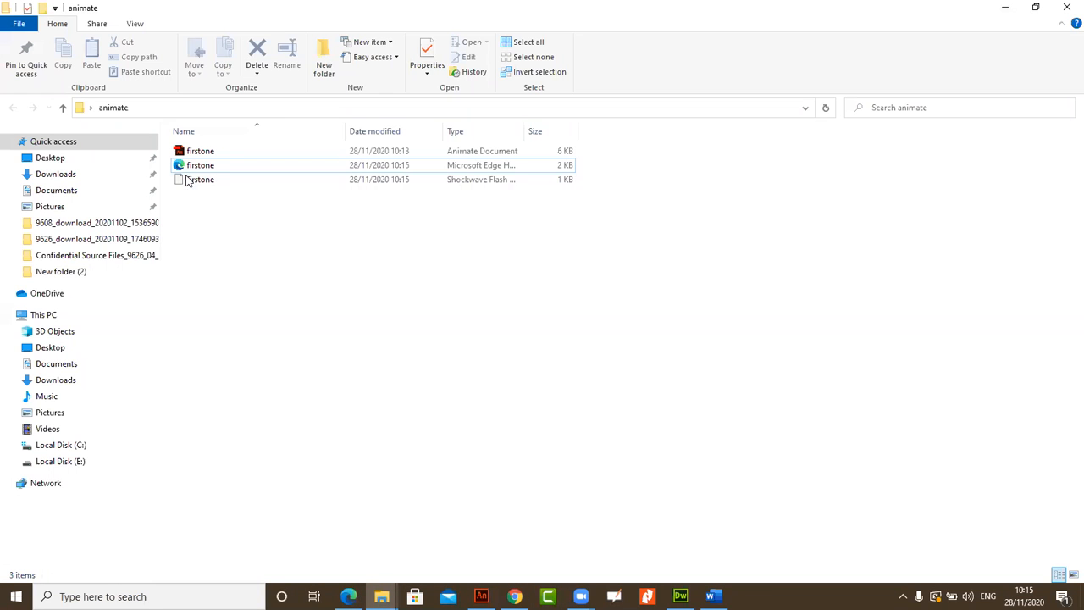
double_click(188, 166)
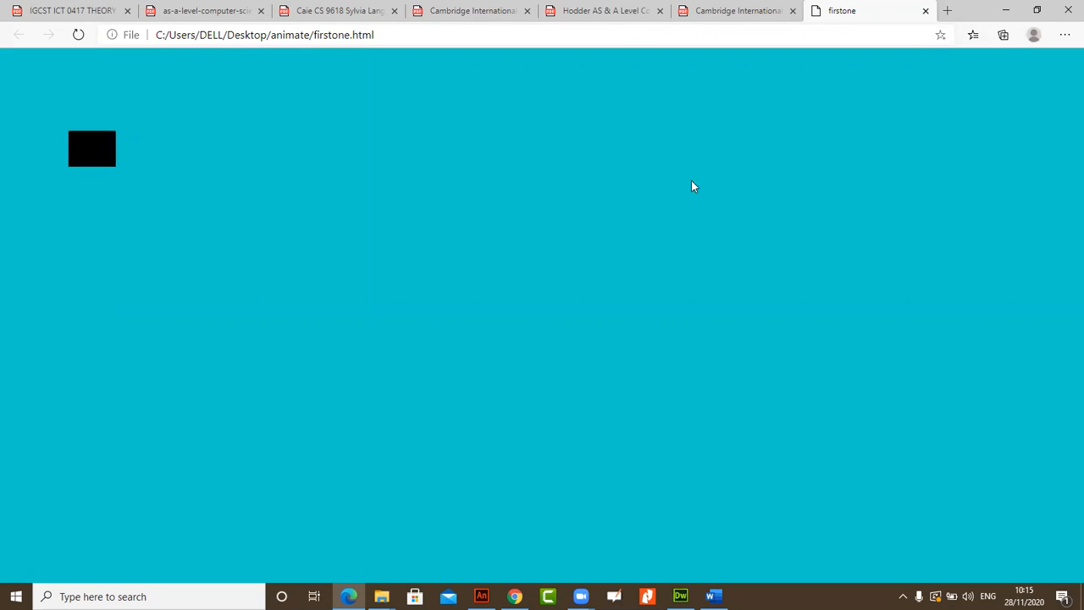
click(925, 11)
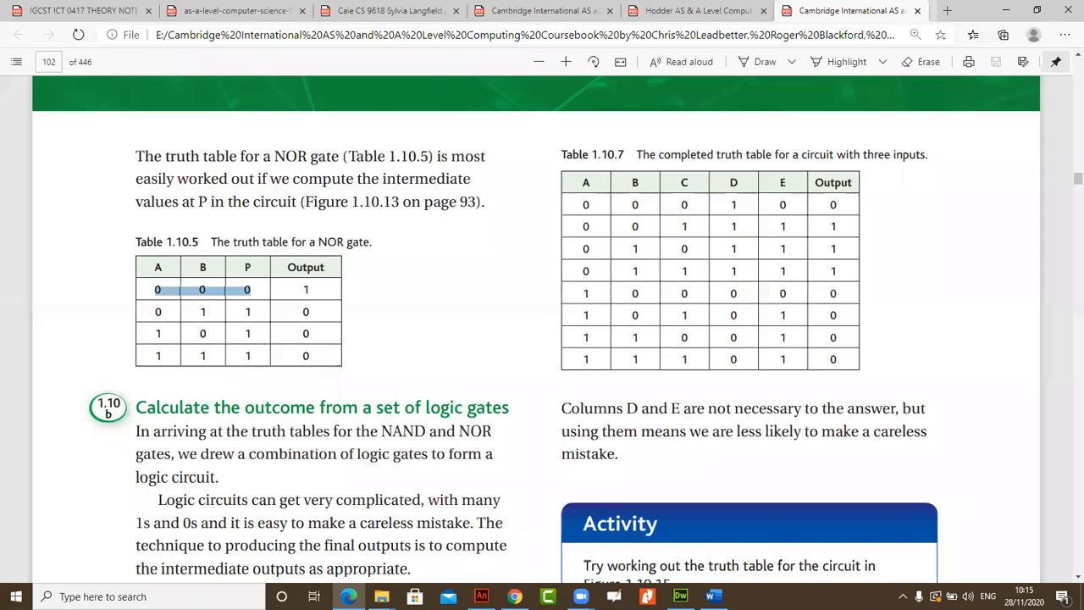
click(481, 596)
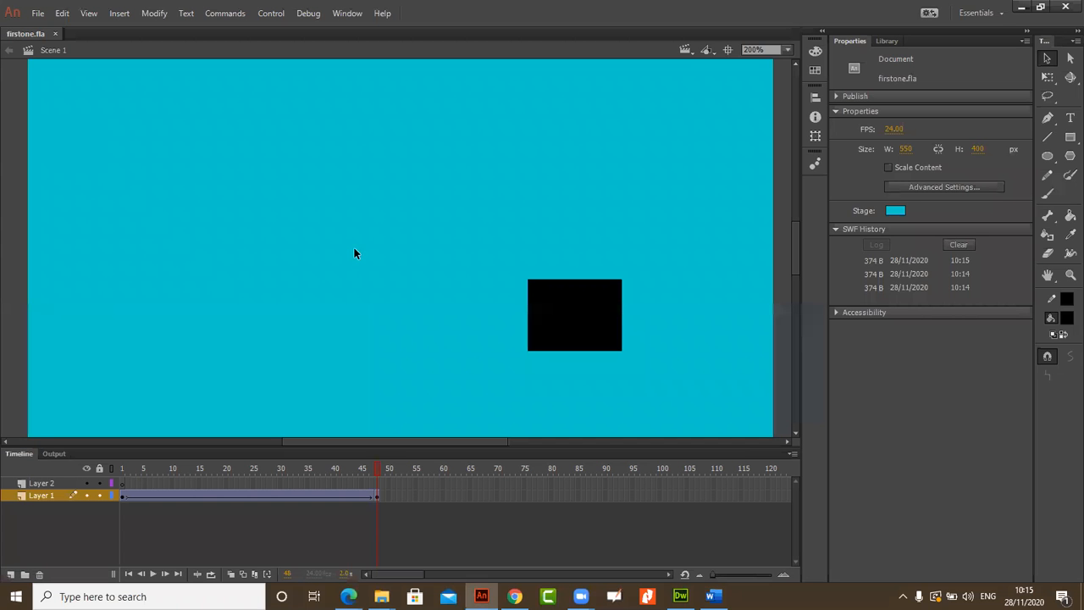
Step: Try to draw an oval on Layer 2 with the Oval tool
click(61, 483)
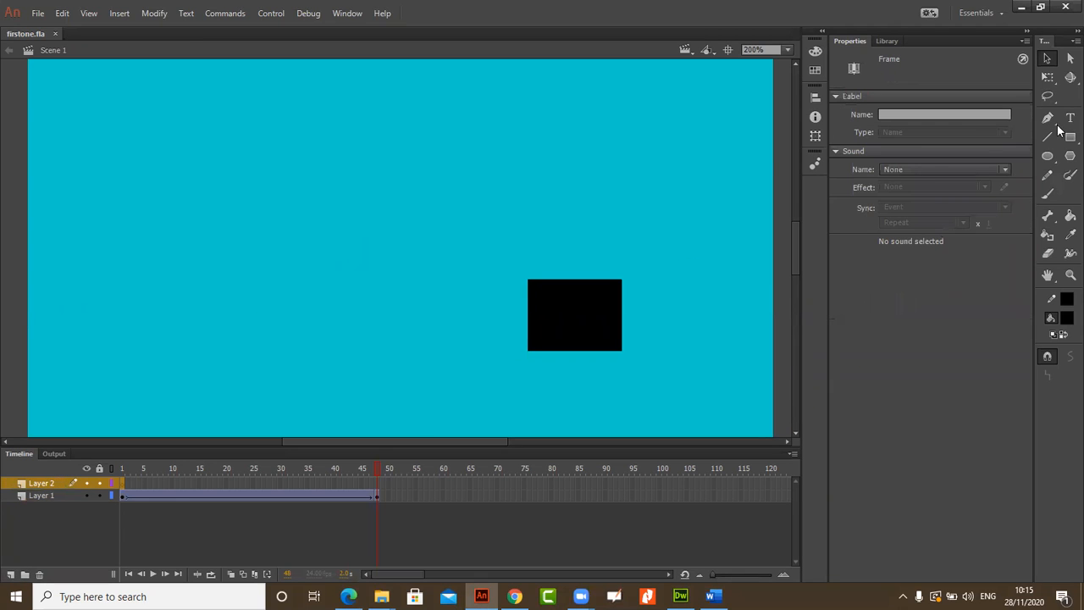
click(1047, 156)
click(653, 128)
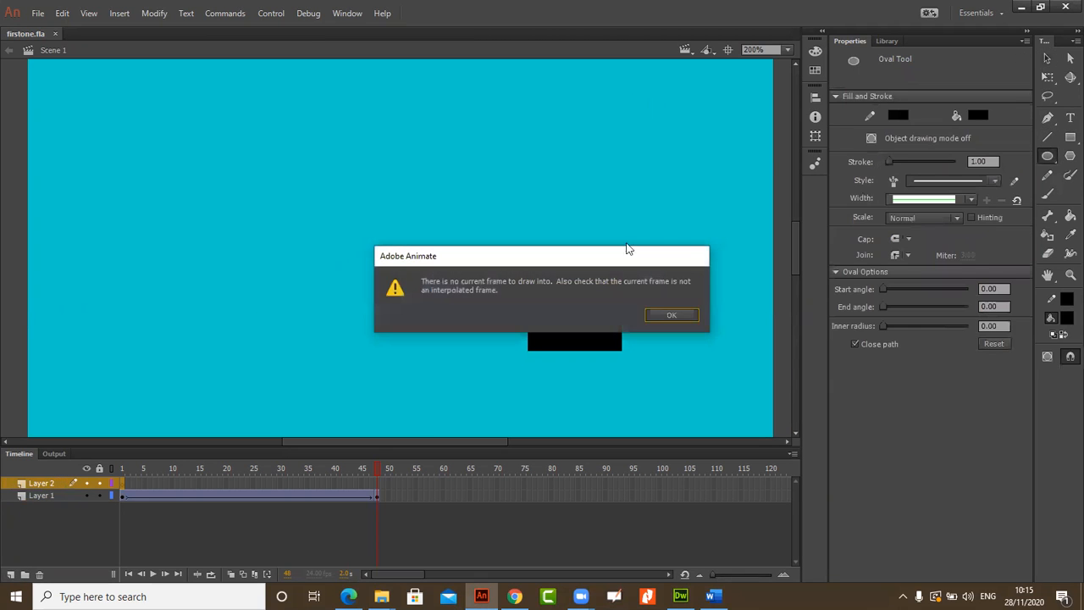
click(666, 314)
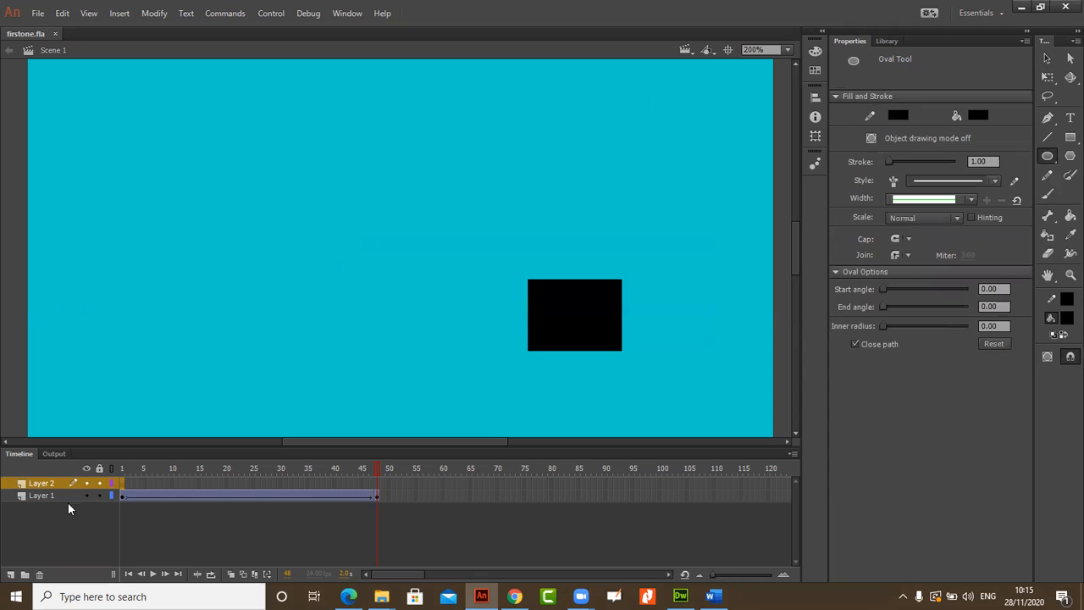
Step: Add a new layer and draw a black oval about 87 by 79 px in the upper-left area of the stage
click(12, 575)
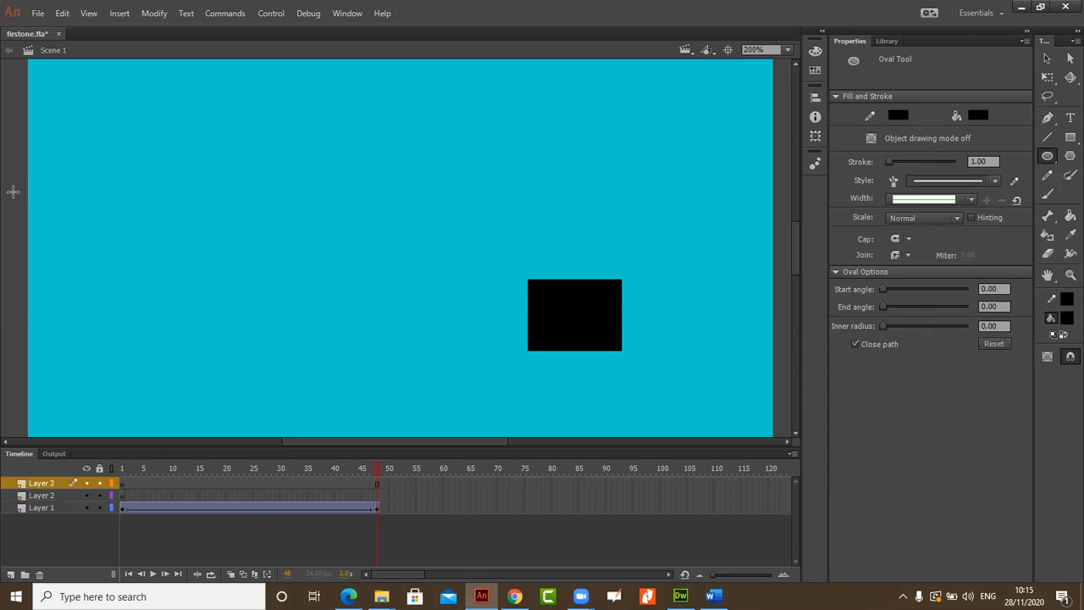
drag(64, 150, 183, 263)
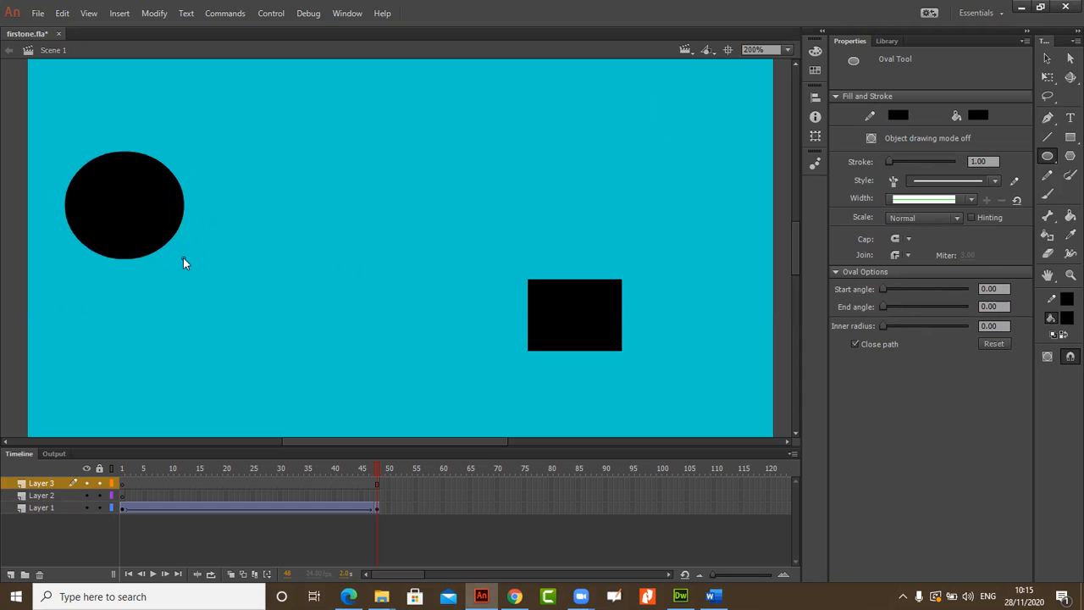
click(1047, 57)
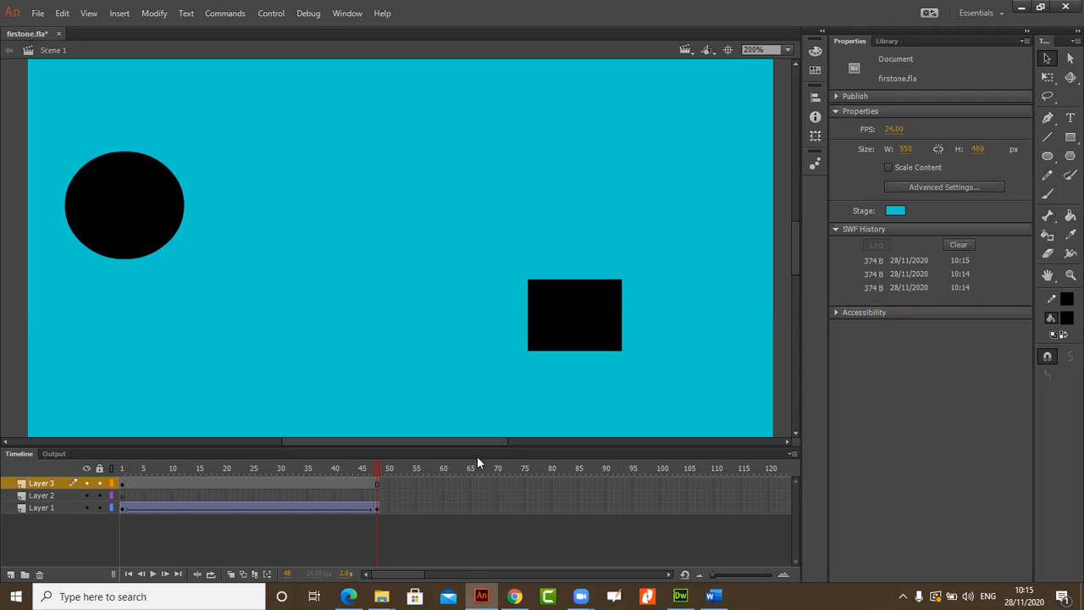
Step: Insert a keyframe at frame 48 of Layer 3 and create a classic tween for the oval
right_click(377, 486)
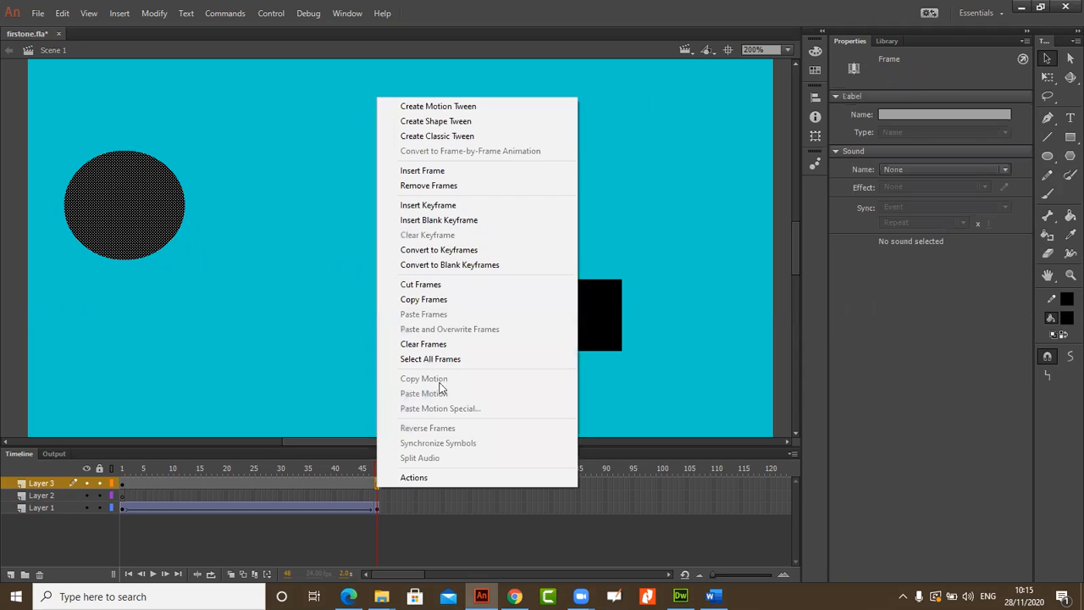
click(450, 205)
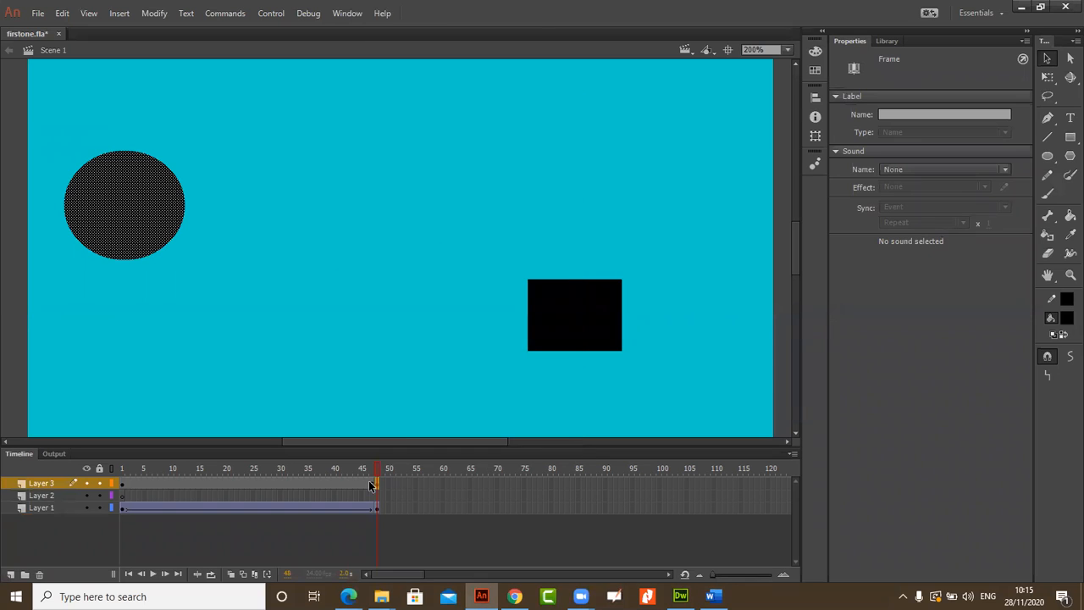
right_click(373, 484)
click(442, 131)
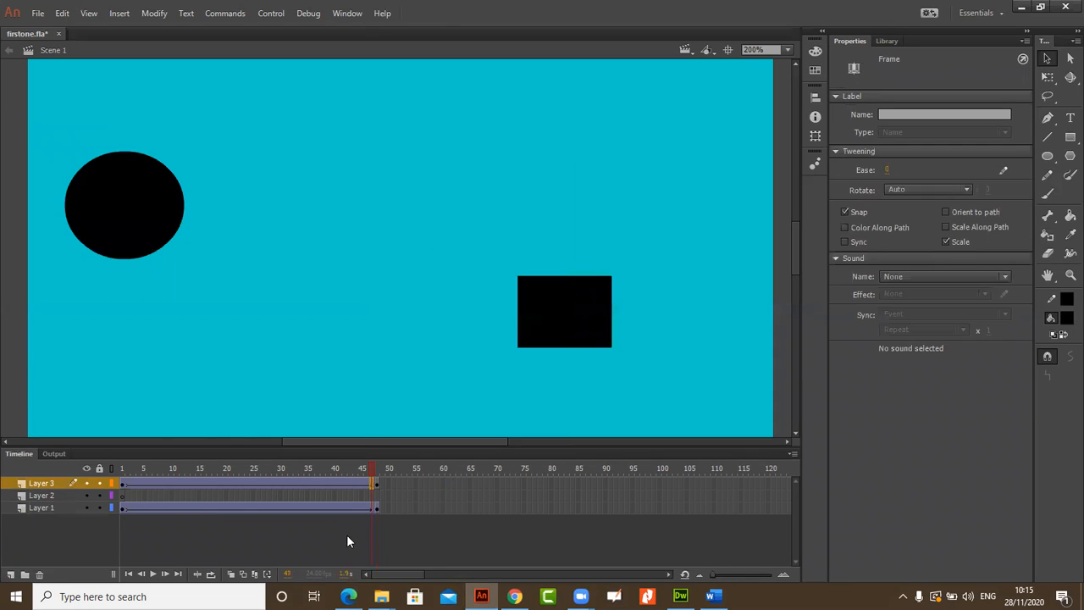
right_click(377, 485)
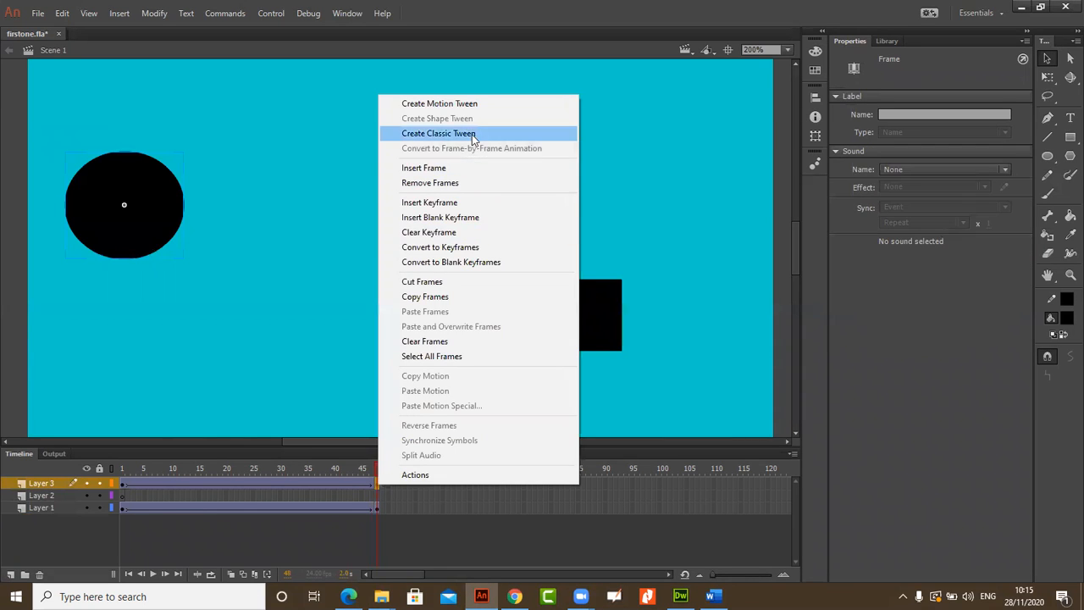
click(470, 136)
Step: Move the oval at frame 48 across to about X 350, Y 150, above the rectangle, and test the movie
drag(174, 225, 552, 204)
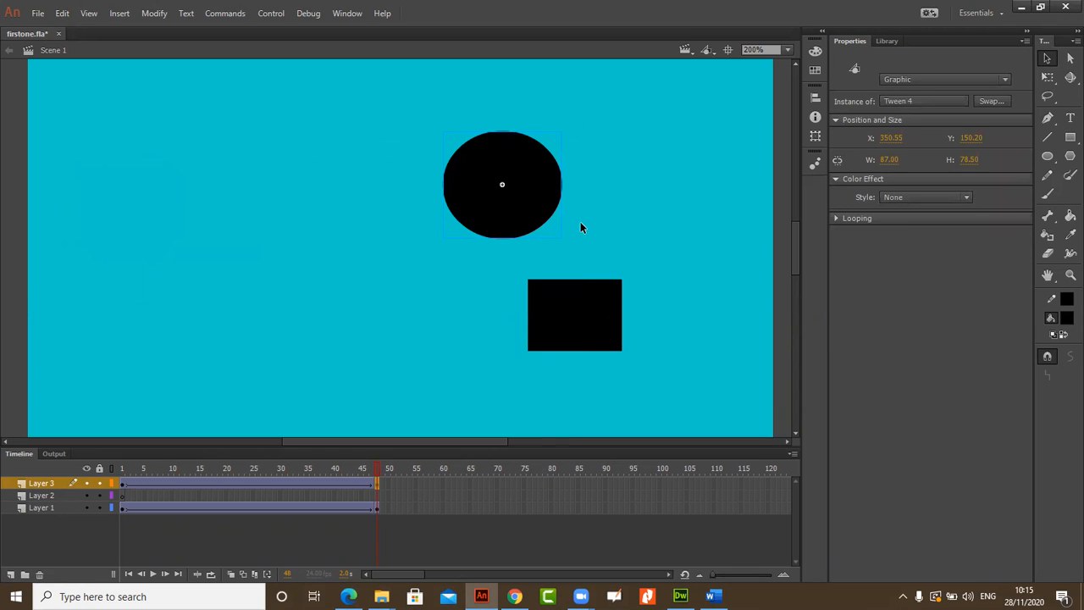
key(ctrl+Return)
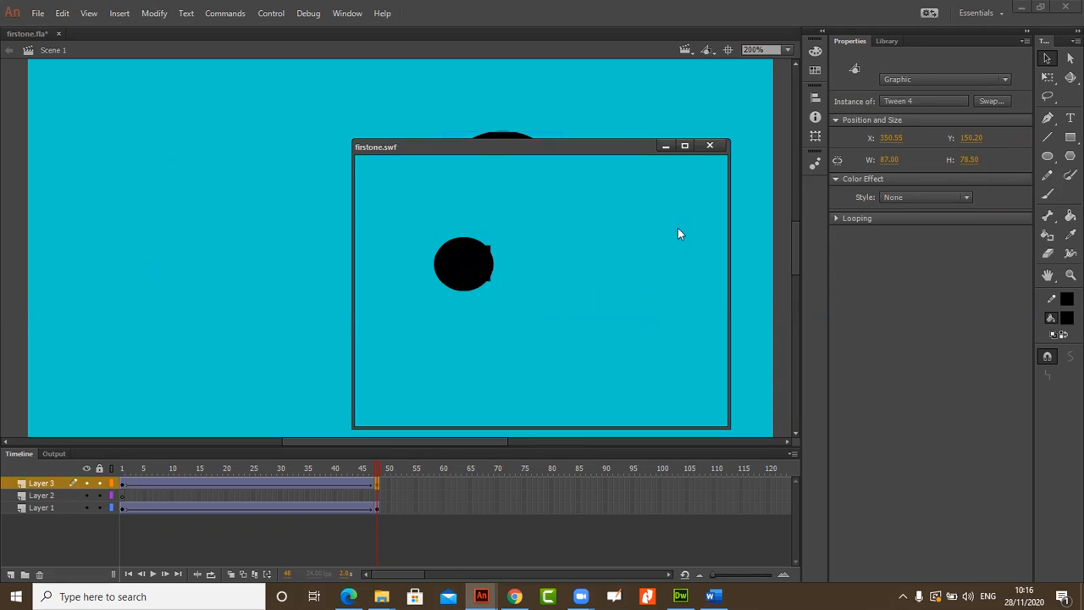
click(711, 147)
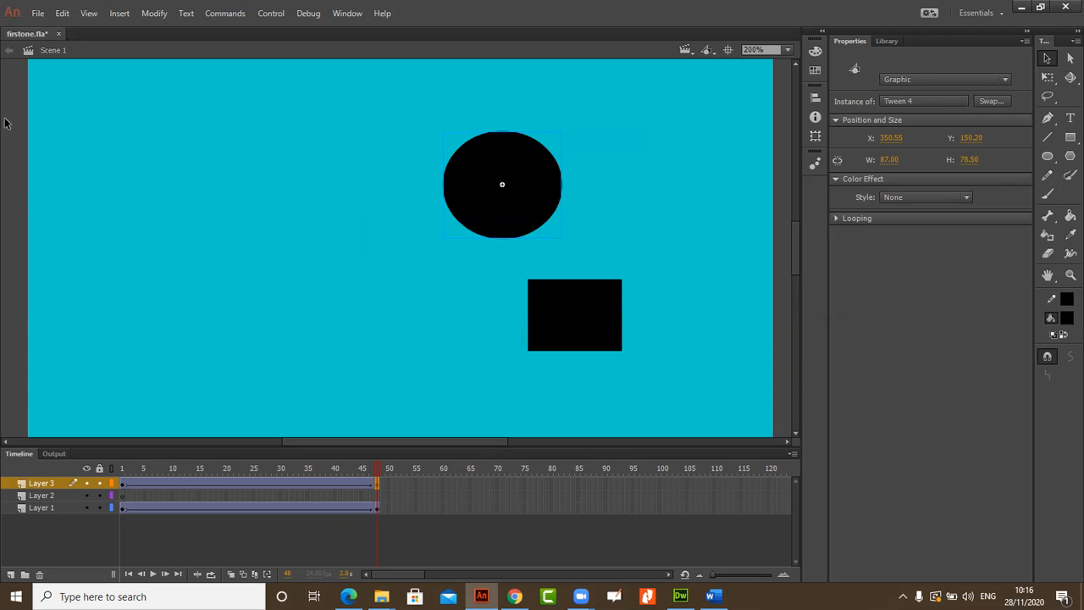
Step: Create a new blank 550 by 400 px document
click(38, 13)
click(339, 121)
key(ctrl+n)
click(562, 379)
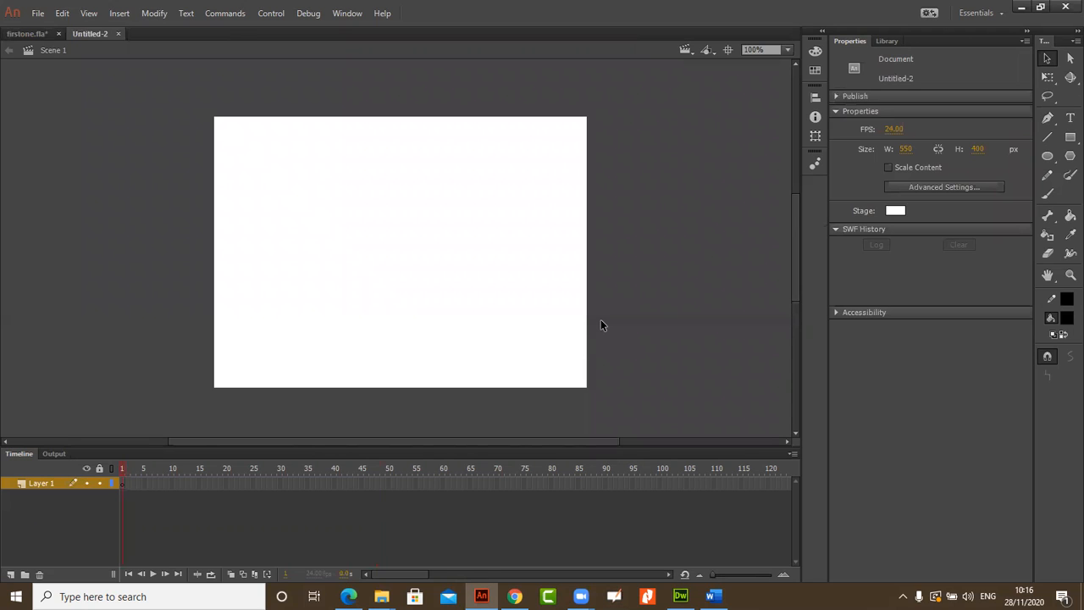
Step: Draw a black square about 82 px wide near the middle of the stage with the Rectangle tool
key(ctrl+equal)
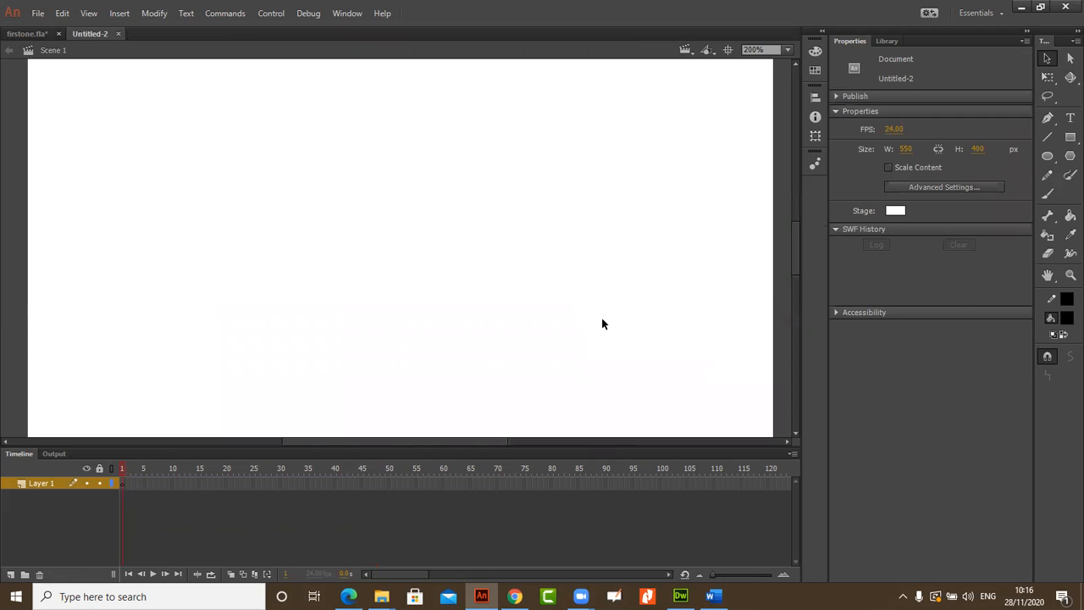
click(1069, 137)
mouse_move(319, 188)
mouse_down()
mouse_move(406, 247)
mouse_move(431, 300)
mouse_up()
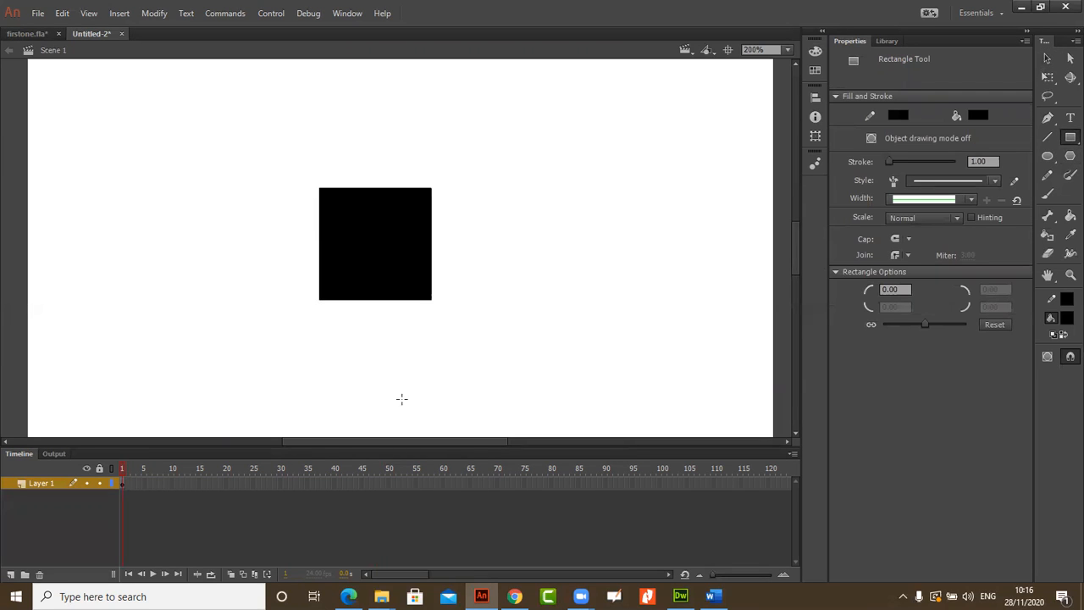
Step: Insert a keyframe at frame 50 of Layer 1 and apply a shape tween to the preceding span and to frame 50
right_click(390, 483)
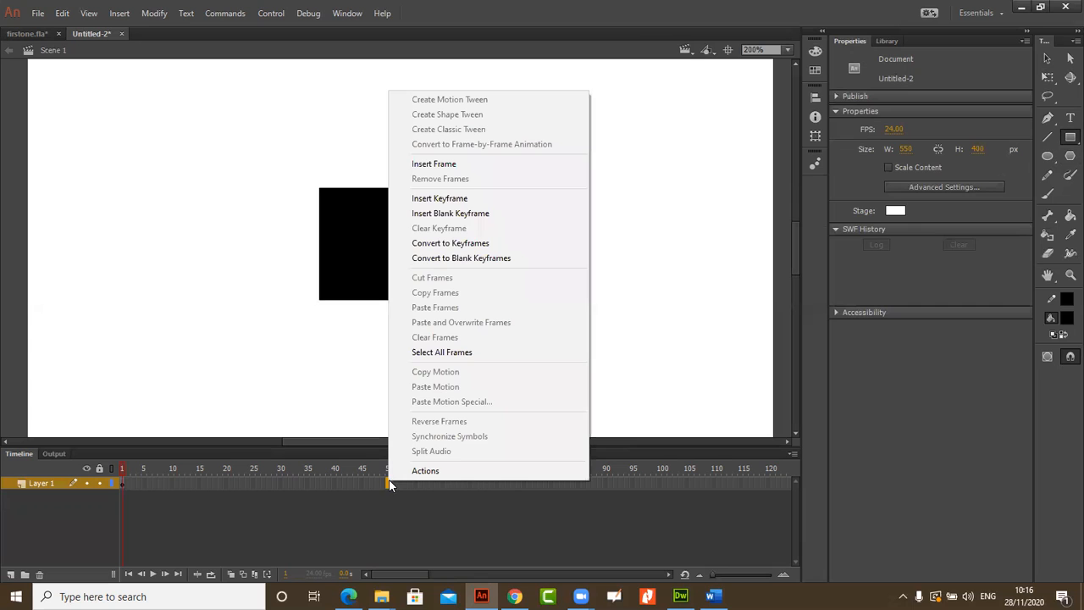
click(463, 198)
right_click(384, 483)
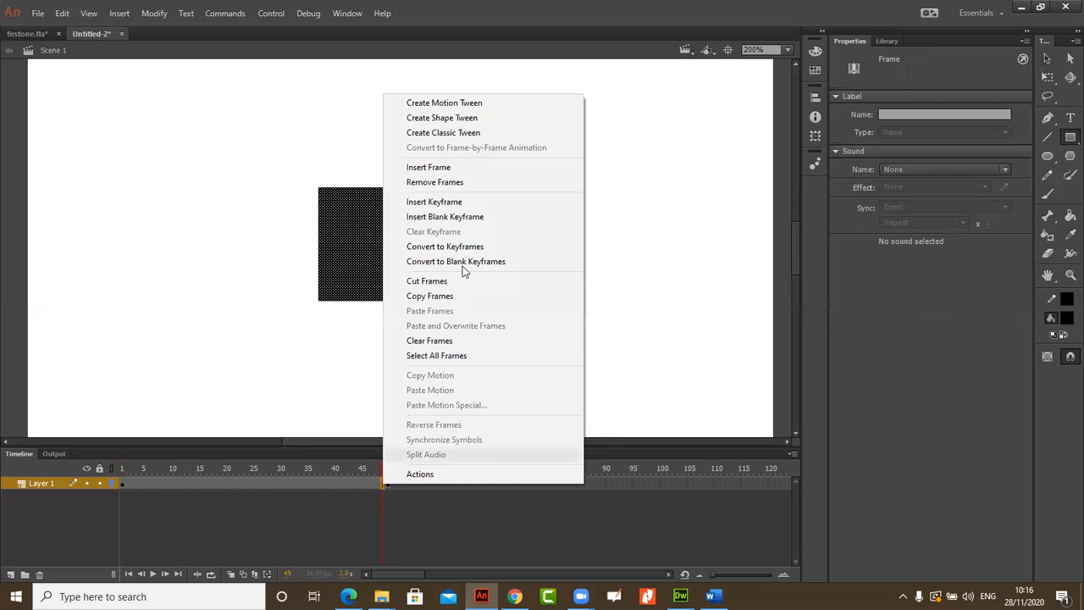
click(468, 121)
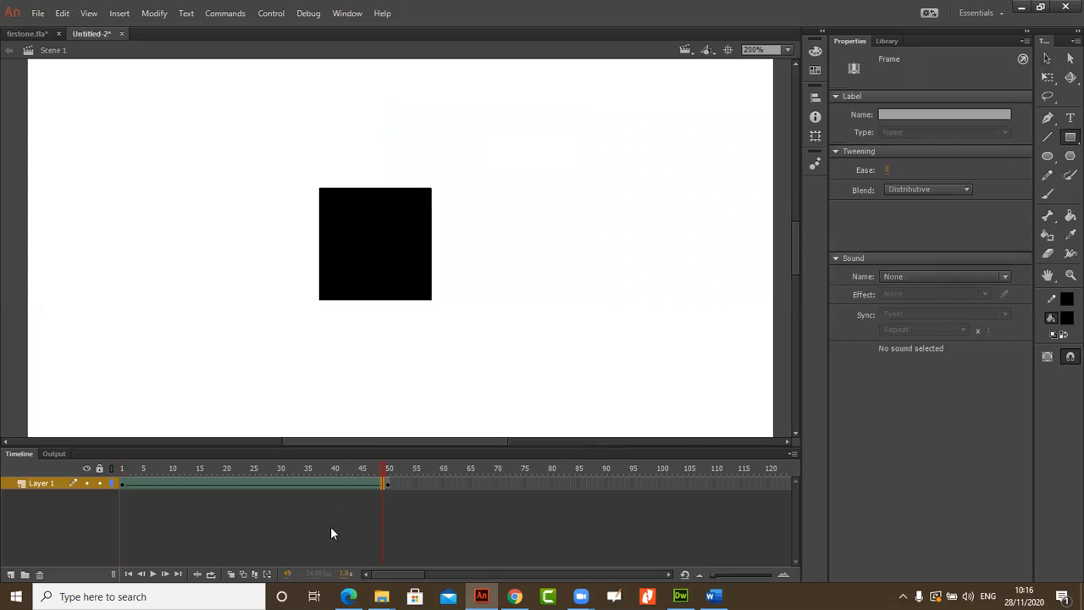
right_click(388, 485)
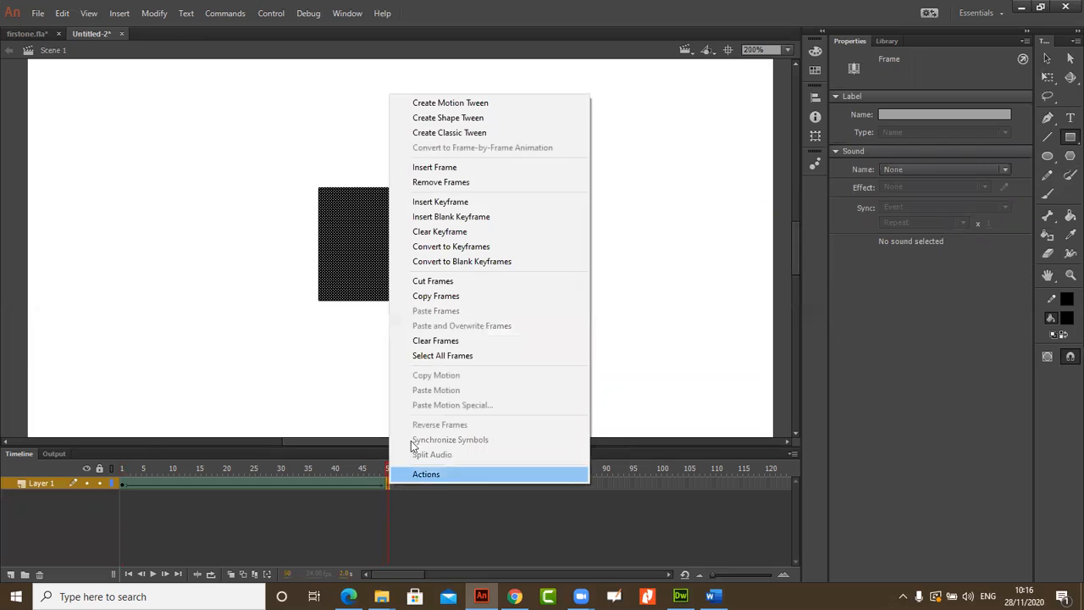
click(495, 118)
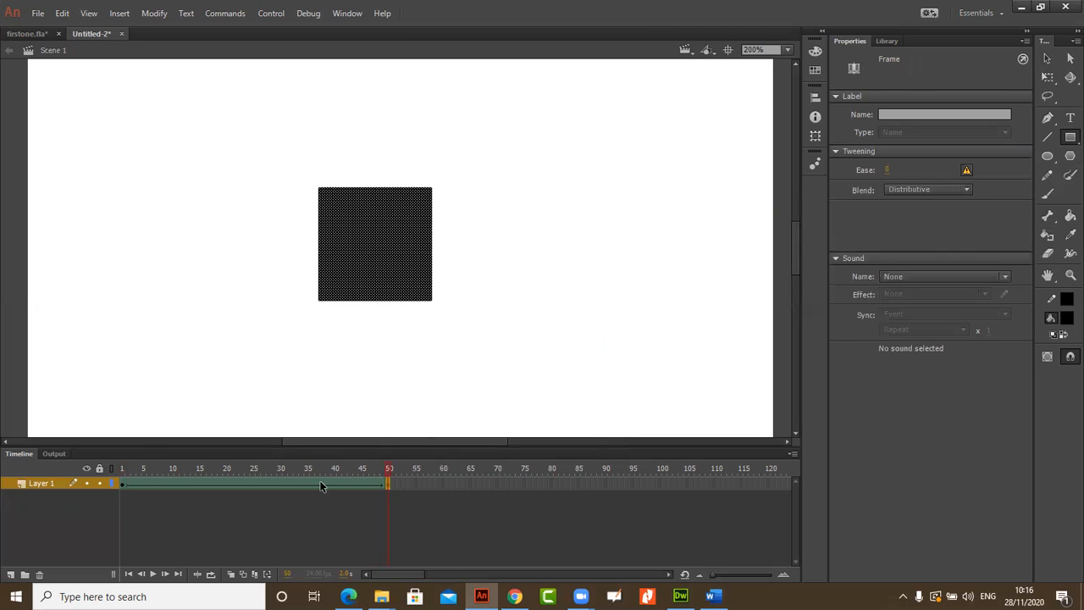
Step: Replace the square at frame 50 with a black pentagon drawn with the PolyStar tool, and play the shape animation
click(385, 260)
click(1046, 57)
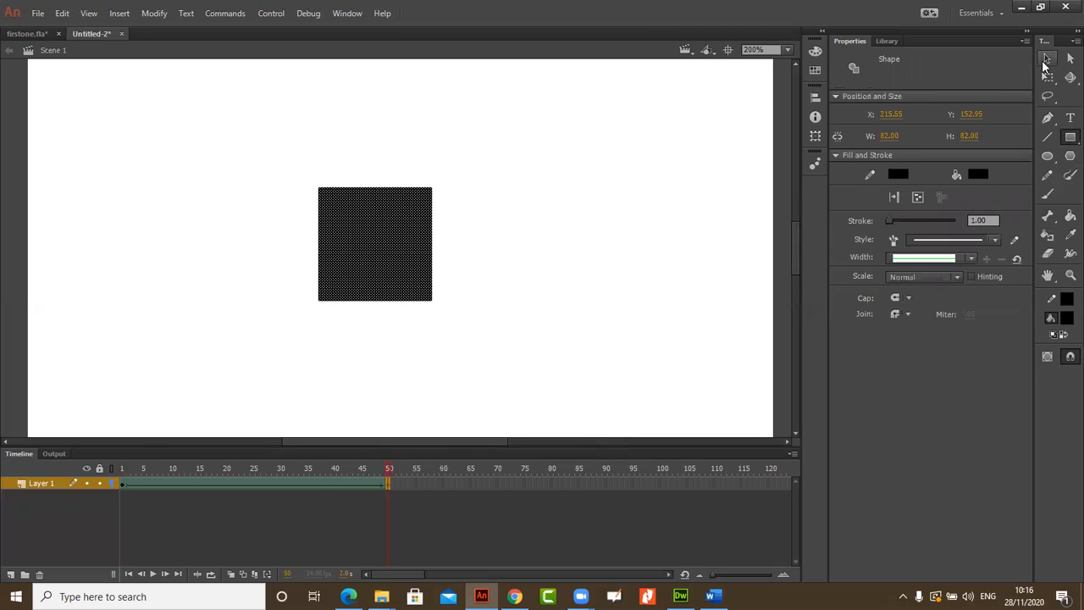
key(Delete)
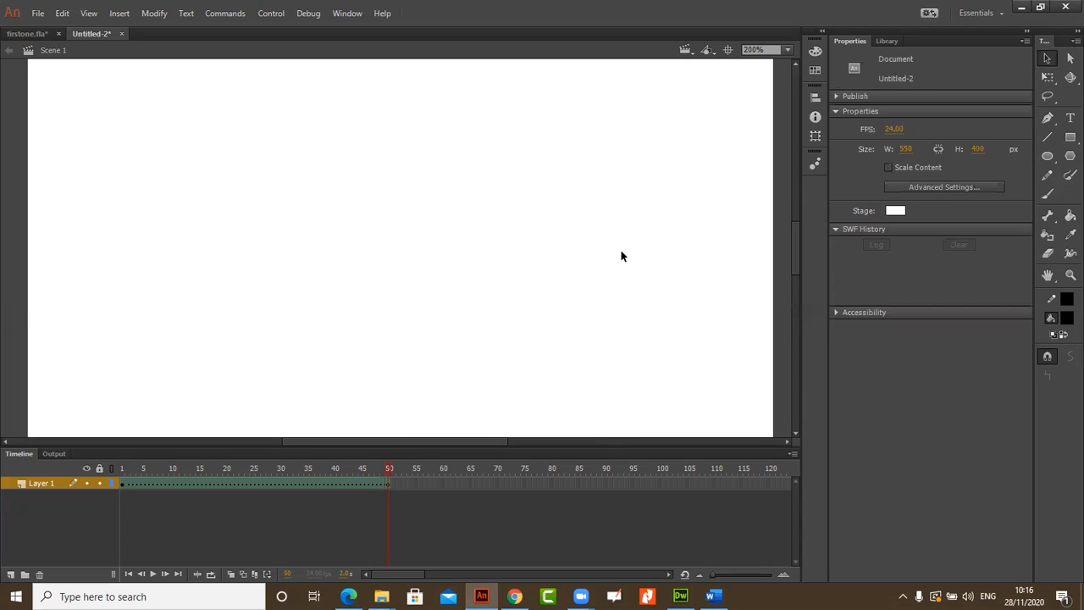
click(1066, 158)
drag(369, 208, 440, 255)
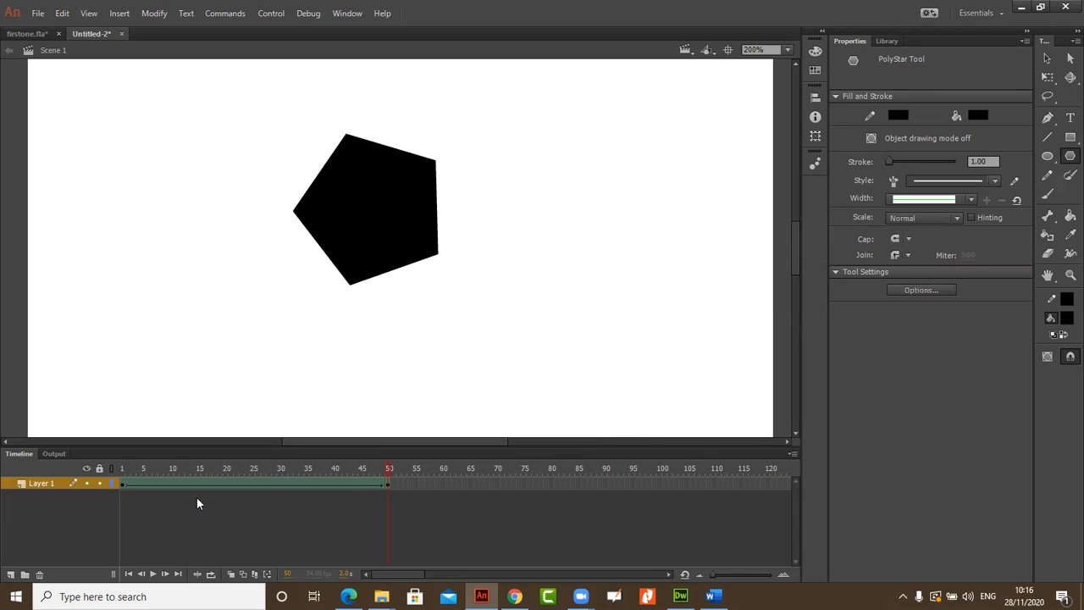
key(Return)
Step: Add a new layer, set the fill colour to blue, and draw a smaller pentagon beside and below the black one
click(11, 574)
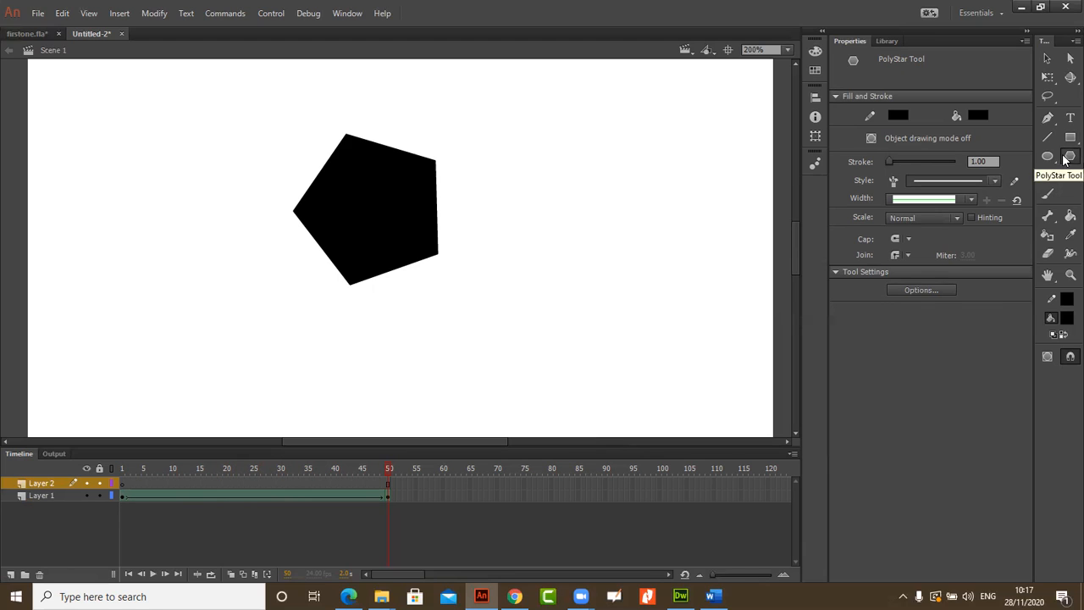
click(1064, 319)
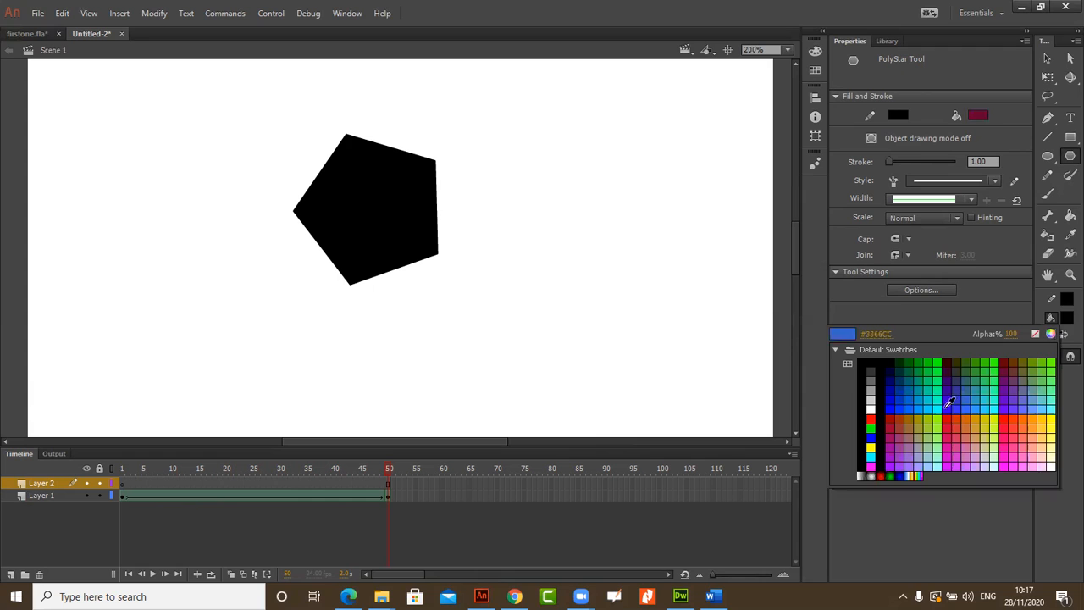
click(898, 401)
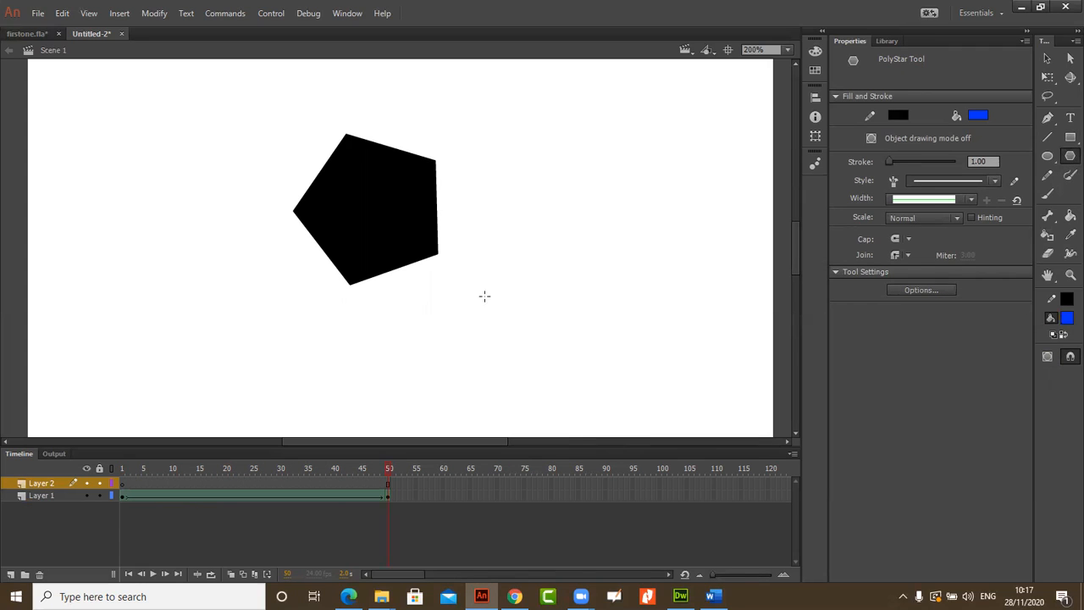
drag(512, 265, 547, 319)
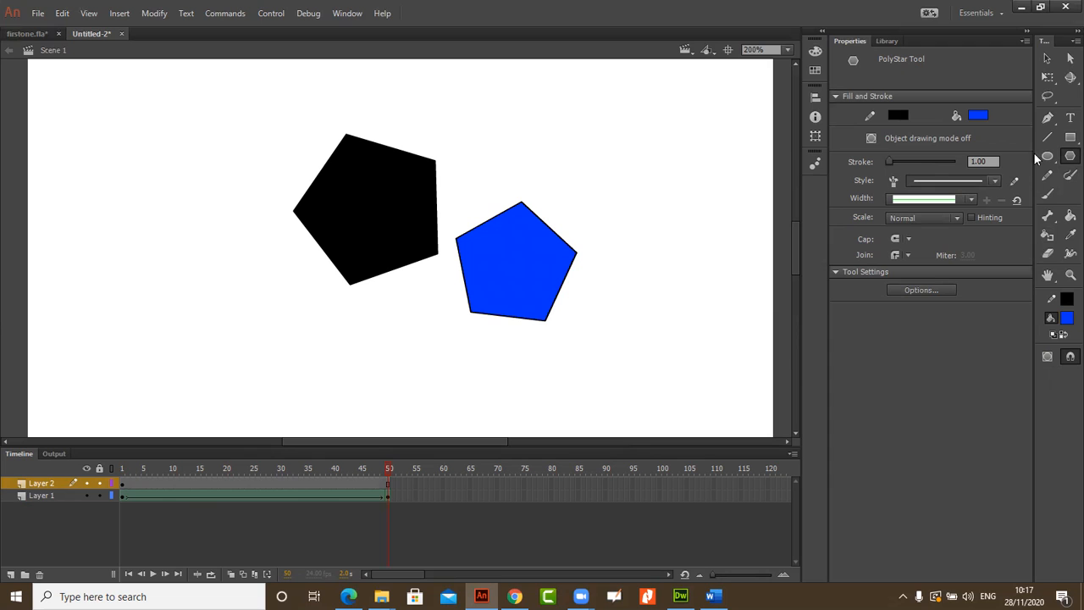
Step: Insert a keyframe at frame 50 of Layer 2 and apply a shape tween to the preceding span and to frame 50
click(1046, 58)
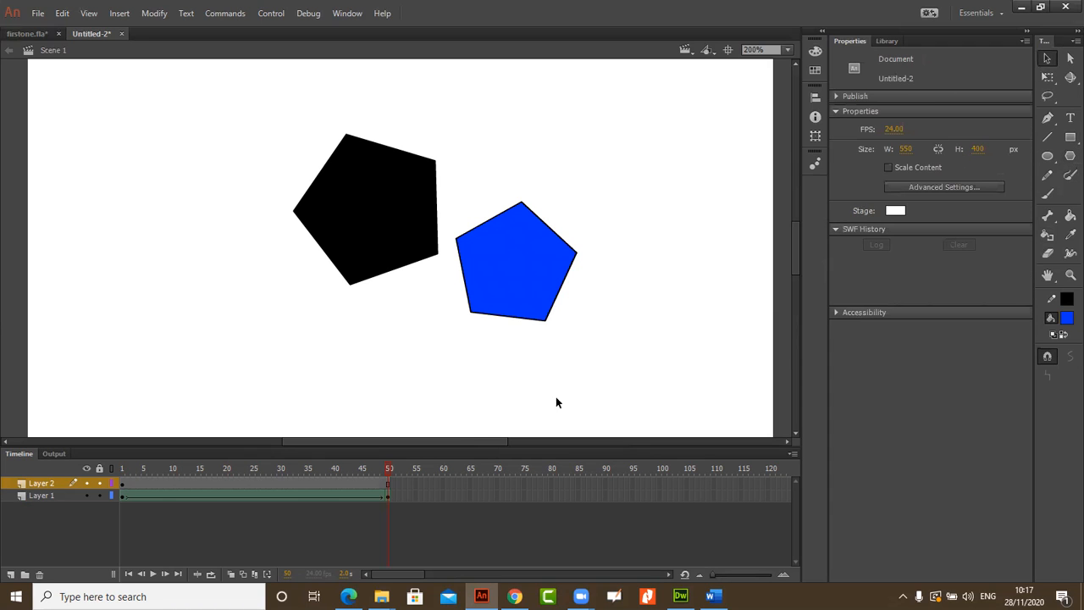
right_click(389, 484)
click(449, 202)
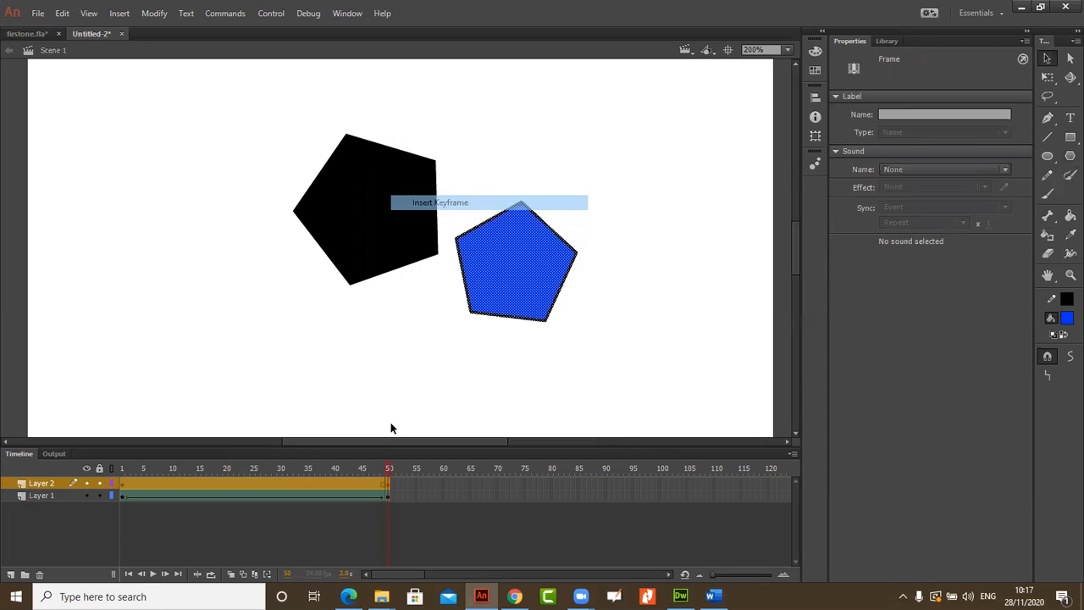
right_click(371, 481)
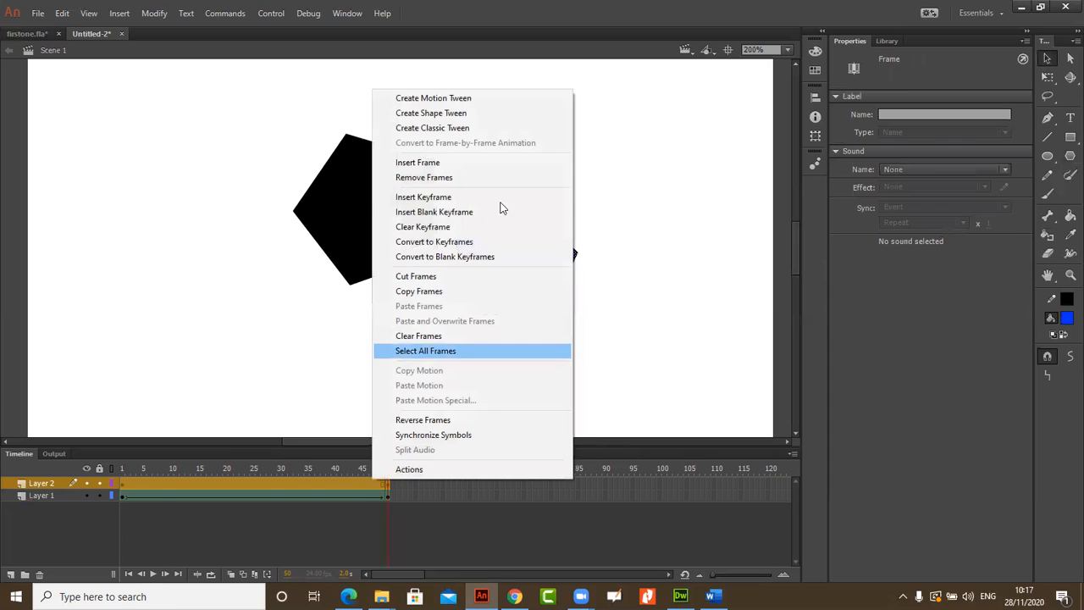
click(501, 113)
click(390, 481)
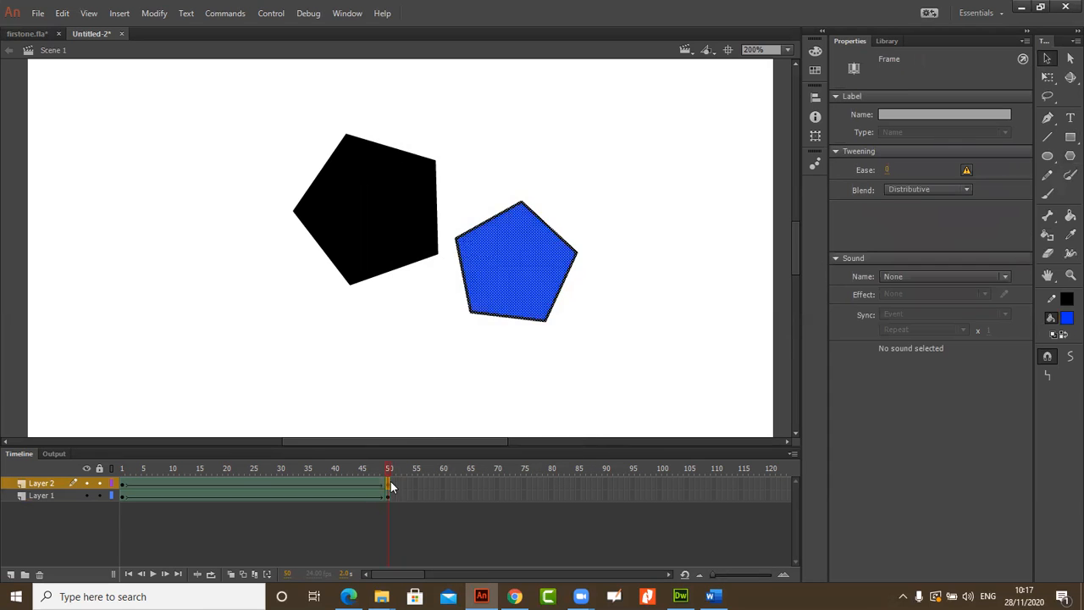
right_click(390, 481)
click(354, 485)
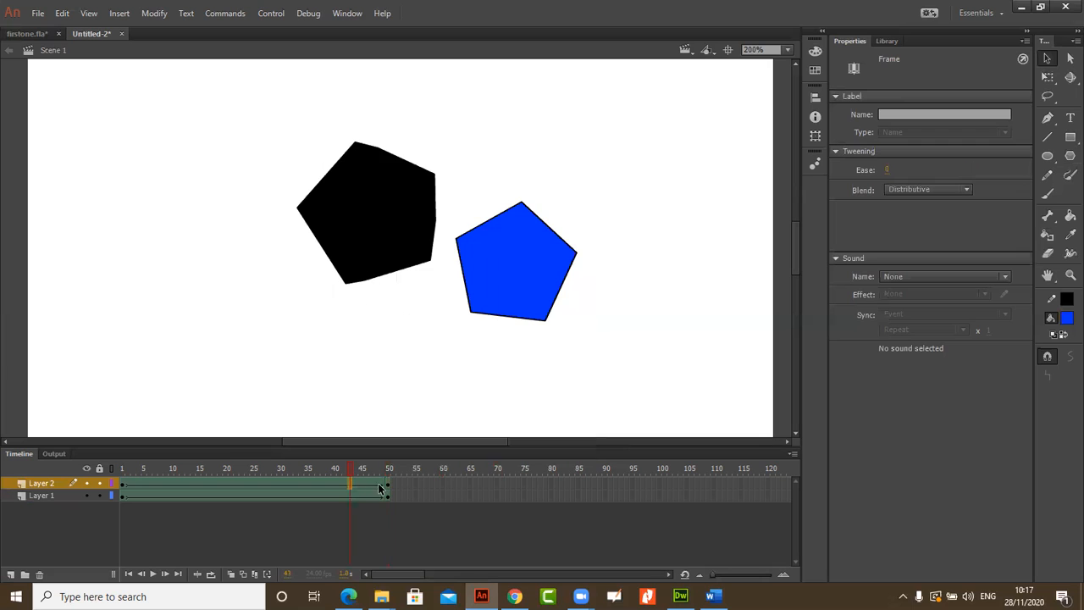
right_click(387, 483)
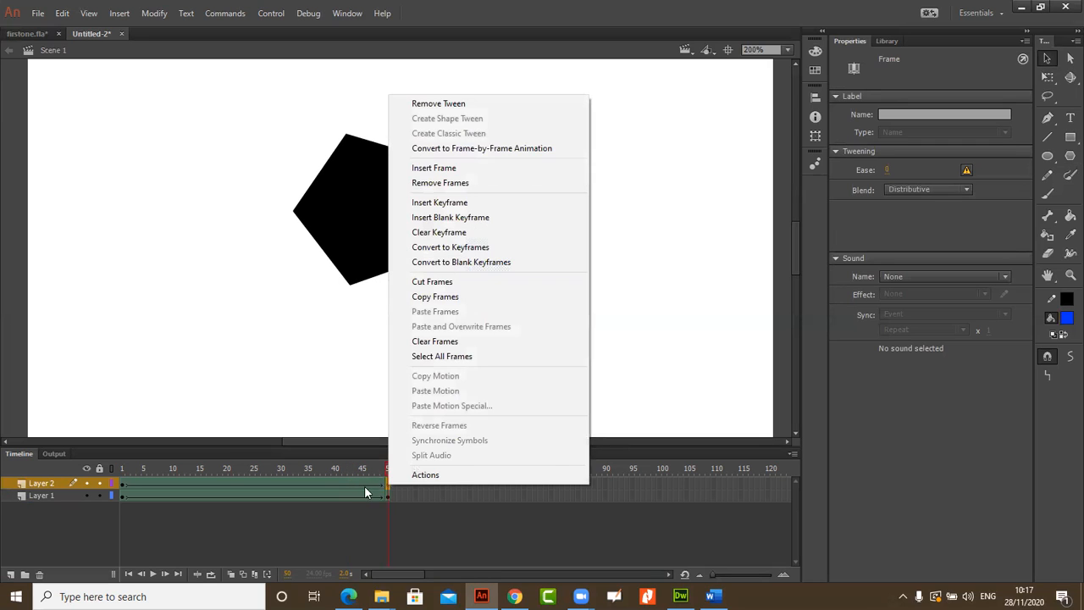
click(364, 485)
Step: Replace the blue pentagon at frame 50 of Layer 2 with a blue circle below the black pentagon, and play the animation
click(387, 483)
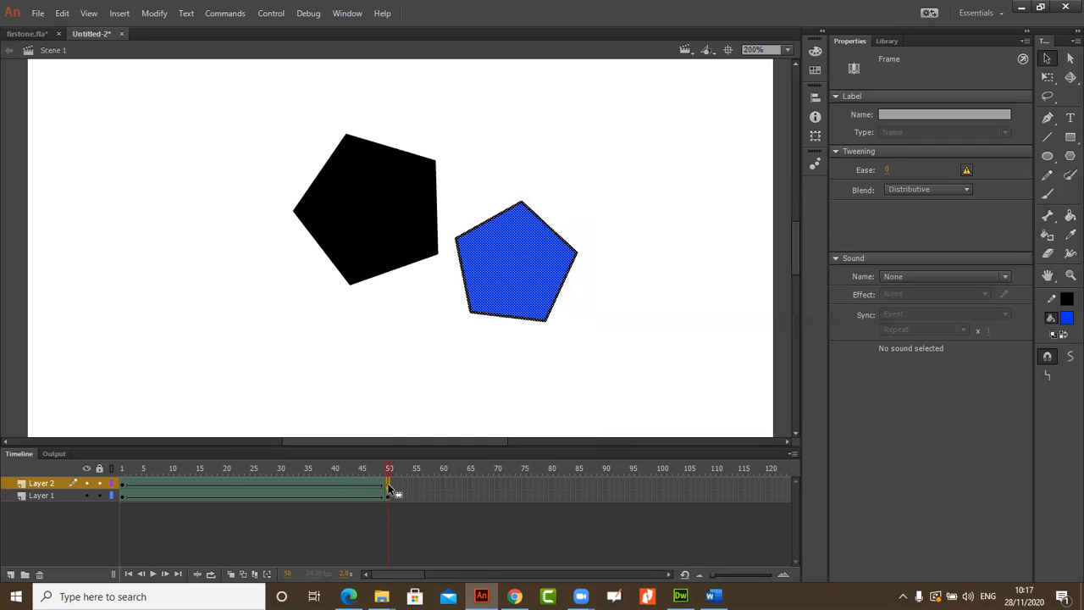
key(Delete)
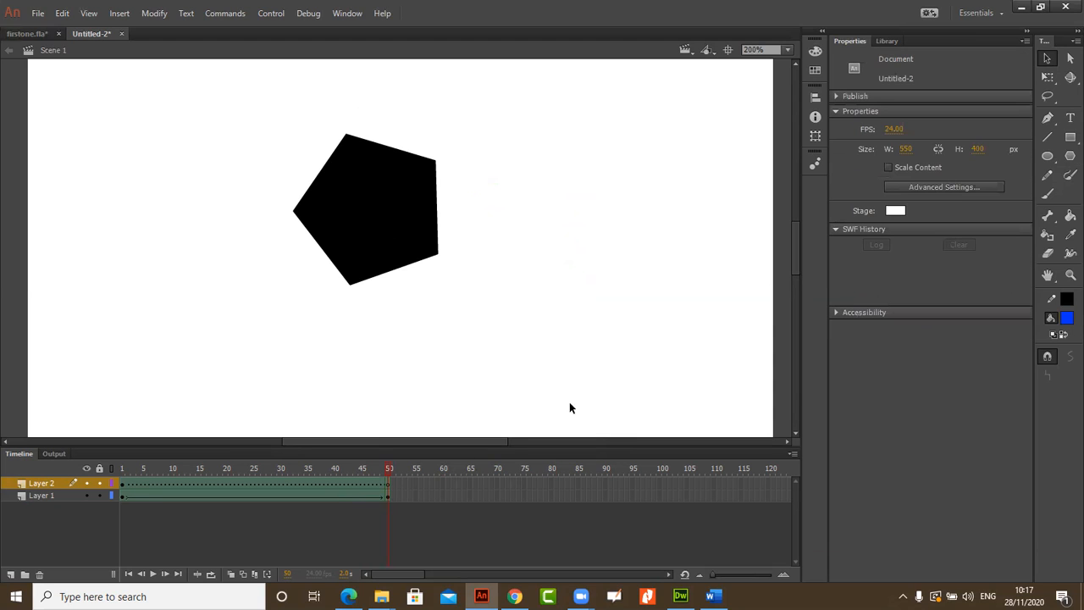
click(1047, 155)
drag(489, 289, 611, 415)
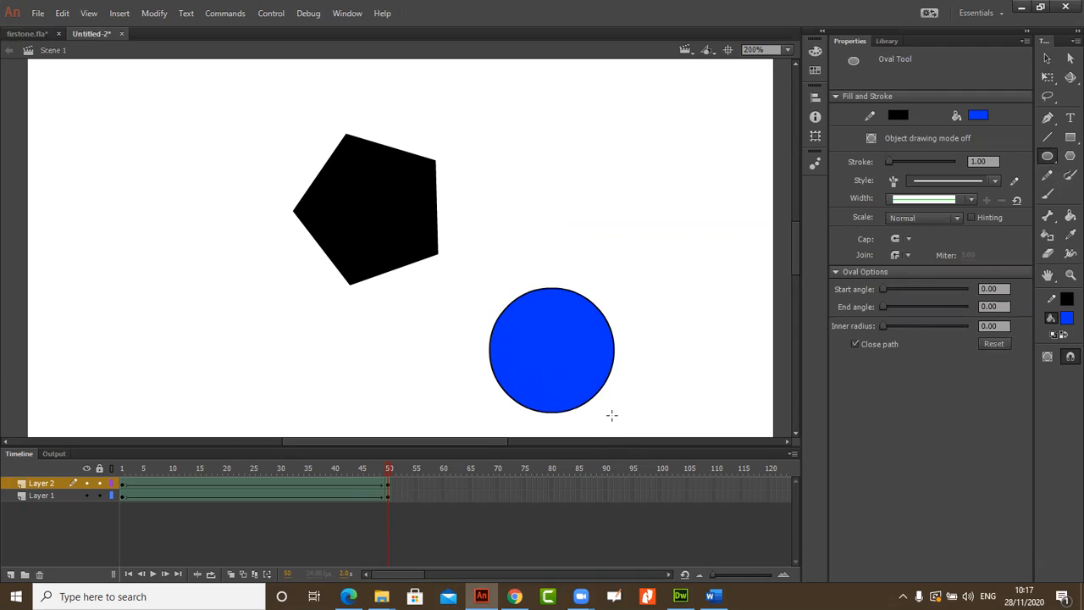
key(Return)
Step: Create a new document and draw a blue pentagon about 61 px wide near the stage's upper-left corner with the PolyStar tool
click(38, 13)
click(42, 29)
click(546, 381)
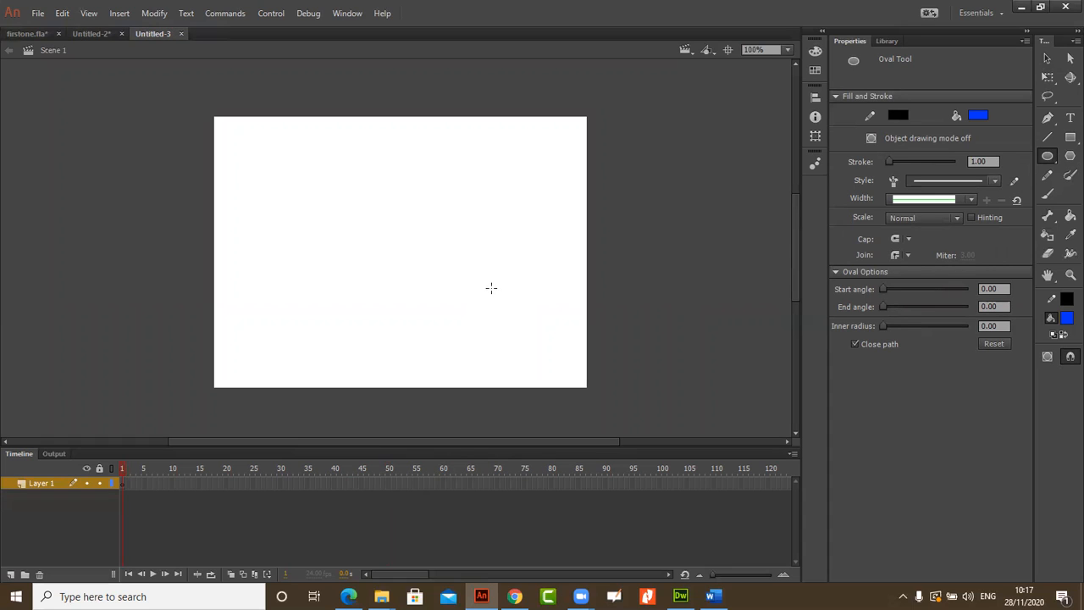
key(ctrl+equal)
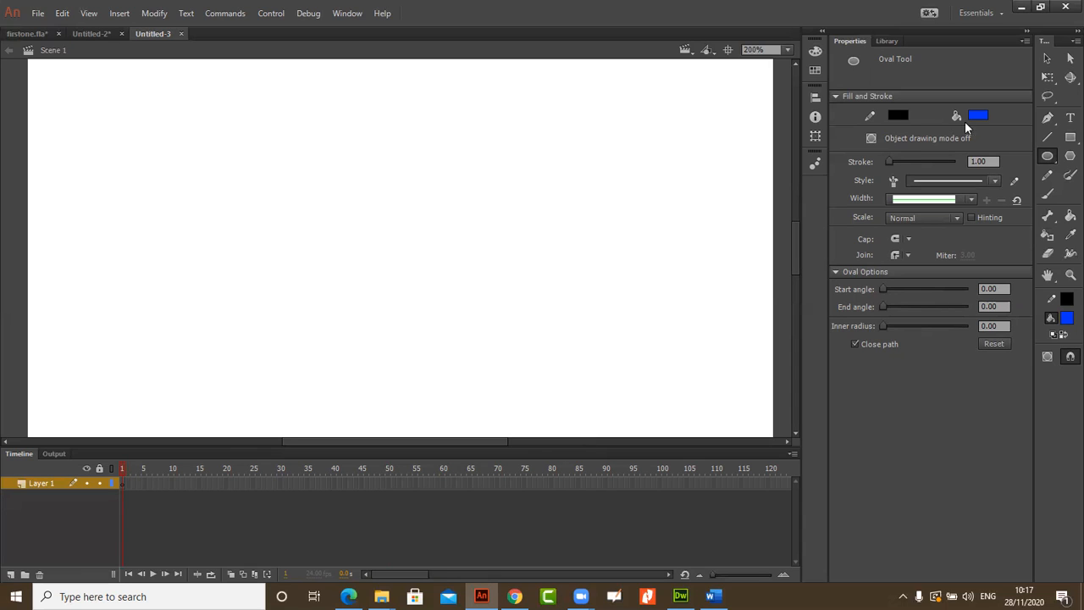
click(1070, 156)
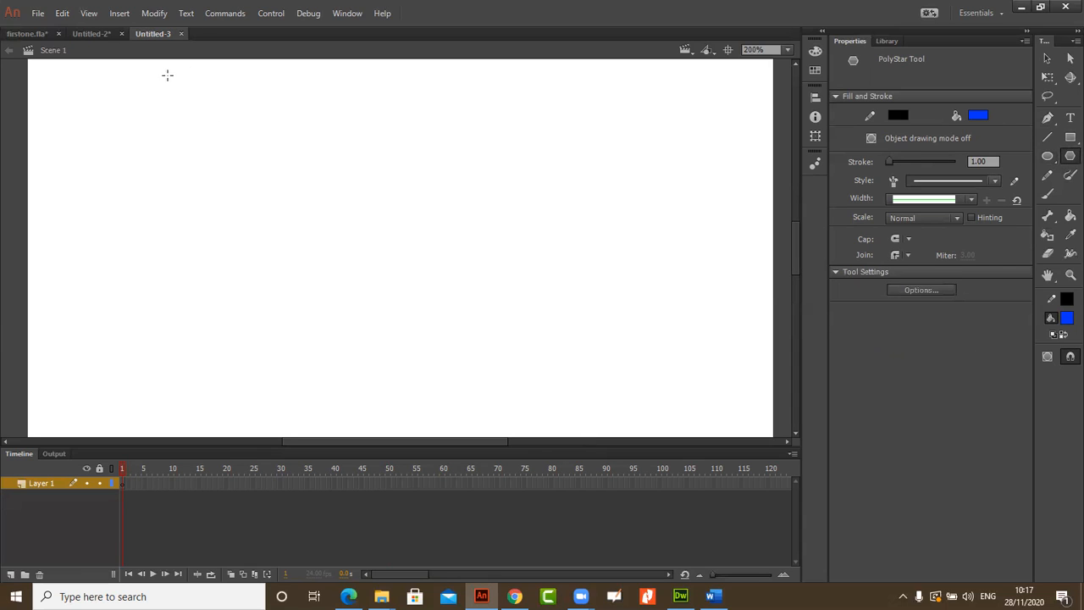
mouse_move(101, 99)
mouse_down()
mouse_move(140, 133)
mouse_move(132, 125)
mouse_up()
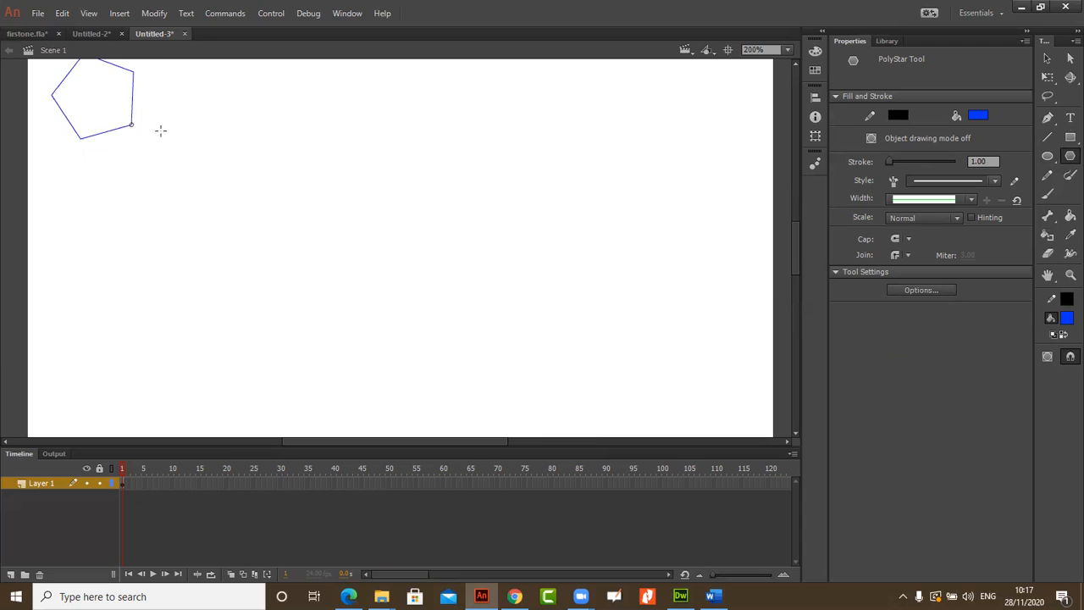
click(1047, 58)
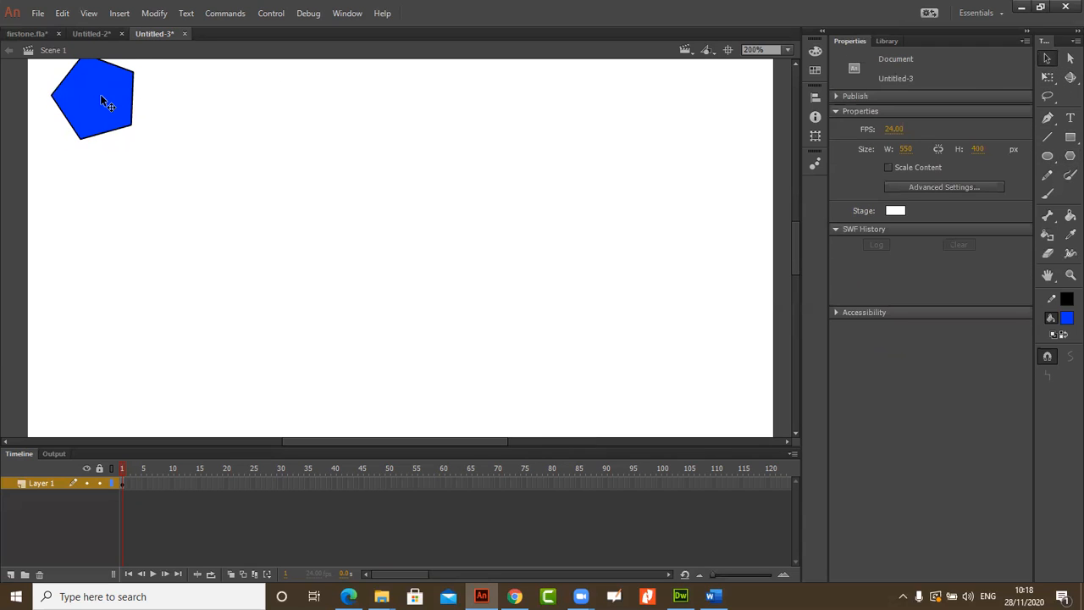
drag(140, 154, 45, 64)
click(310, 291)
Step: Insert a keyframe at frame 56 of Layer 1 and apply a classic tween to frame 56 and the preceding span
right_click(417, 480)
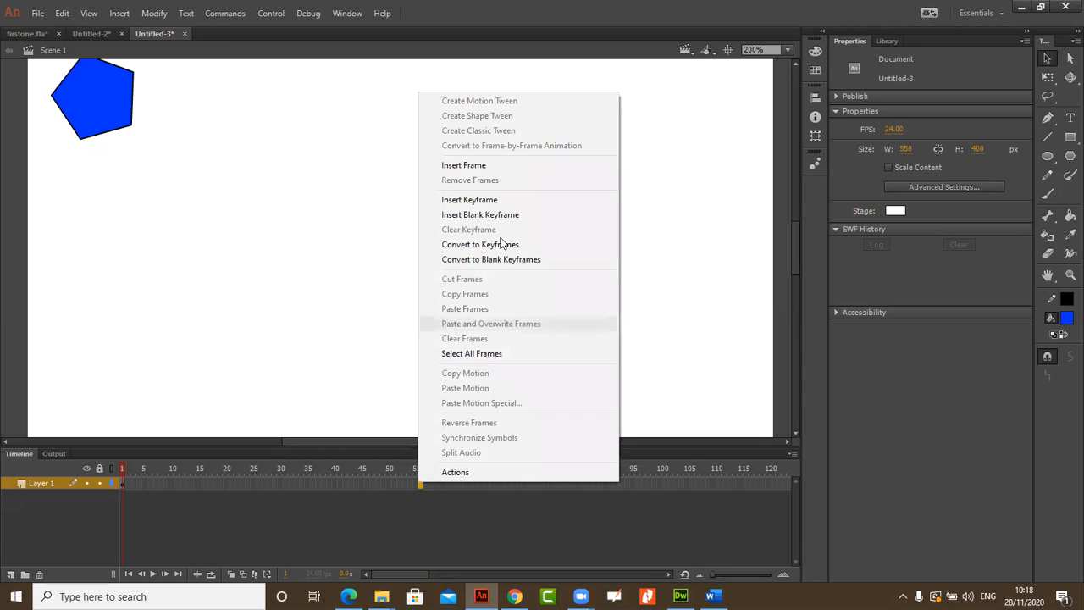
click(468, 200)
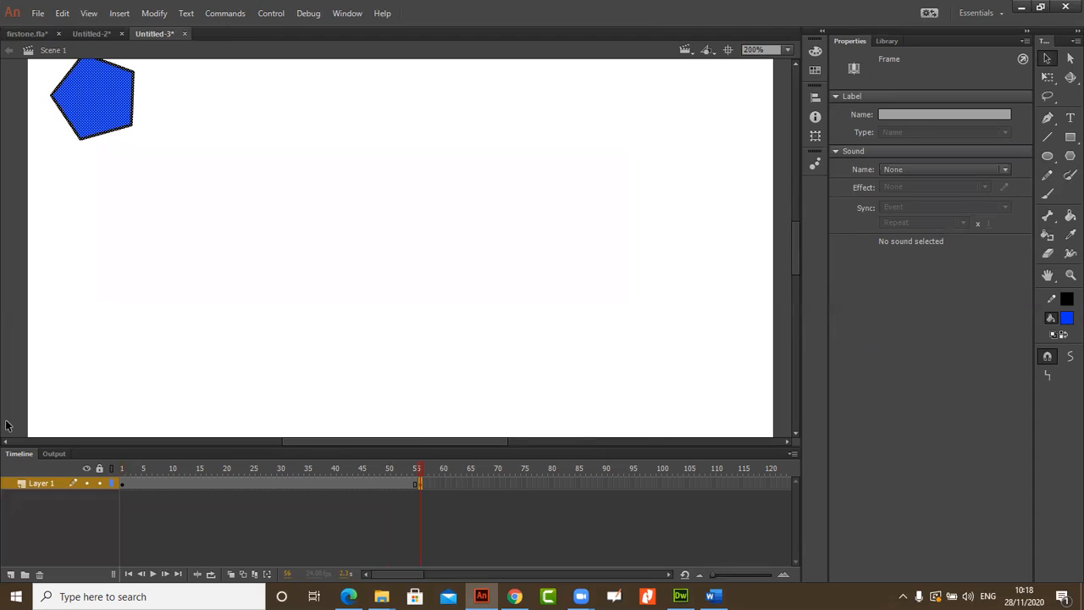
right_click(421, 486)
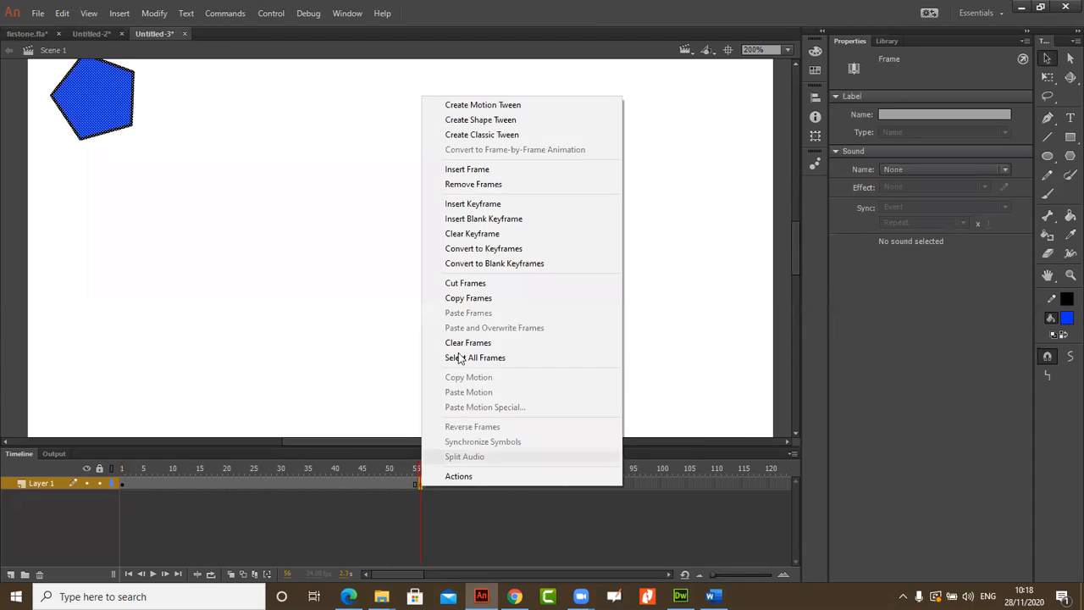
click(509, 136)
right_click(413, 485)
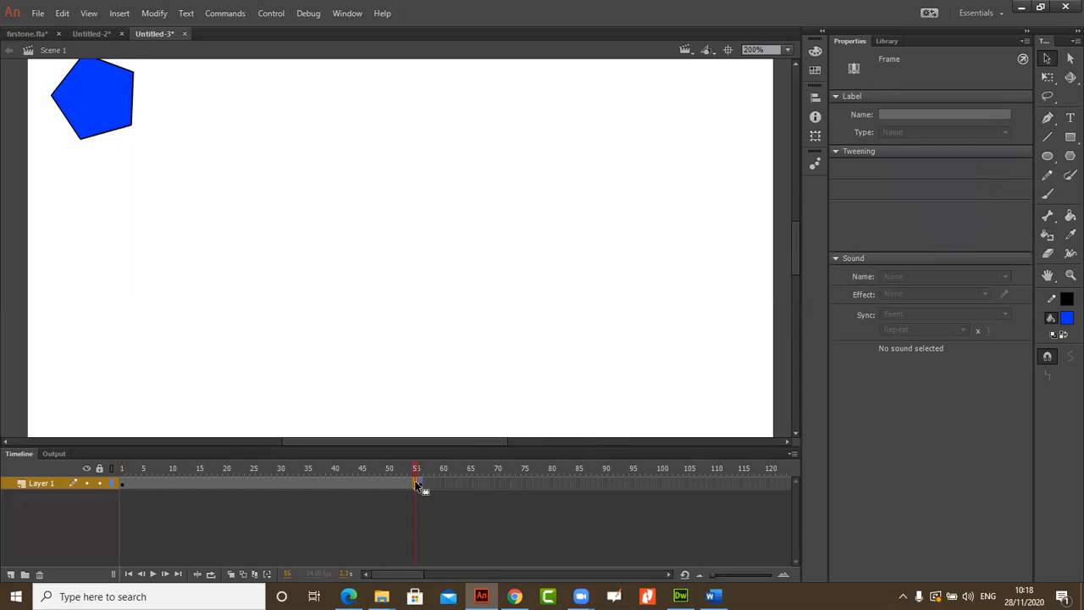
click(496, 131)
click(420, 482)
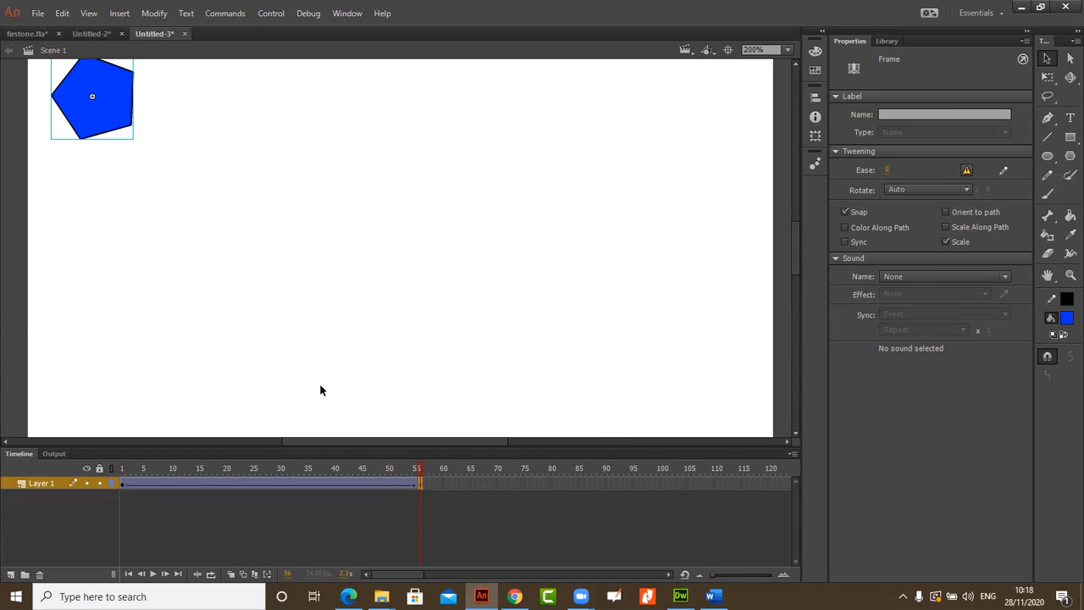
Step: Add a classic motion guide to Layer 1 and draw a wavy path across the stage from the pentagon's centre with the Pencil tool
right_click(37, 482)
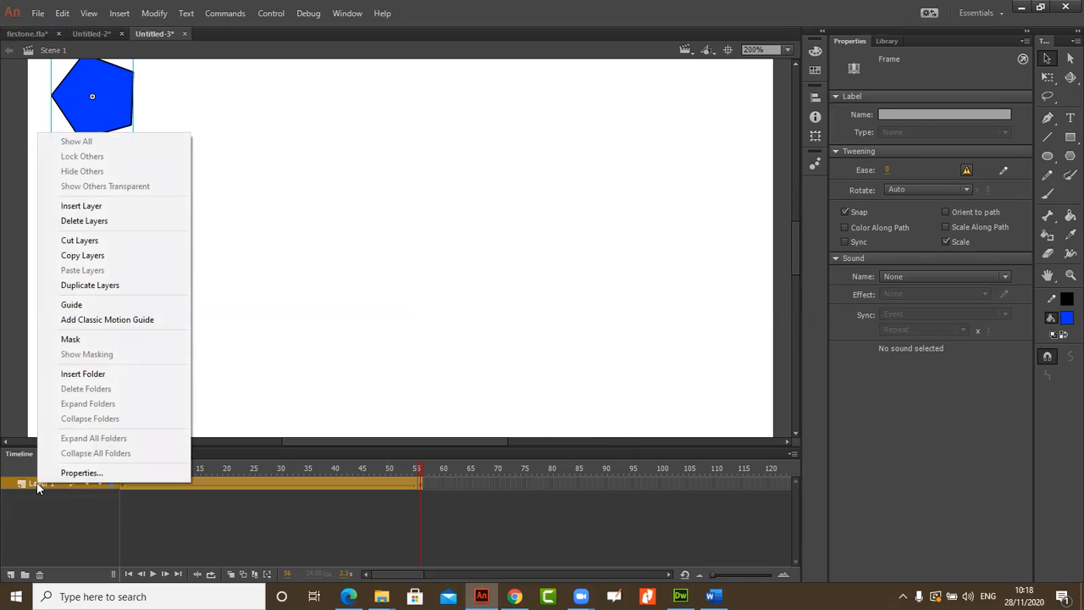
click(158, 320)
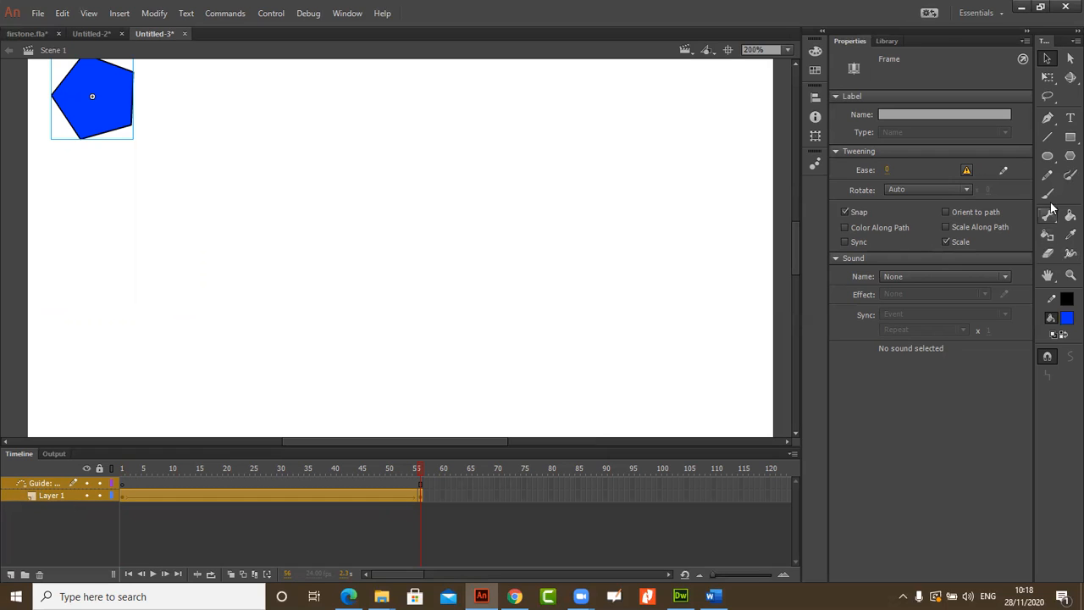
click(1047, 175)
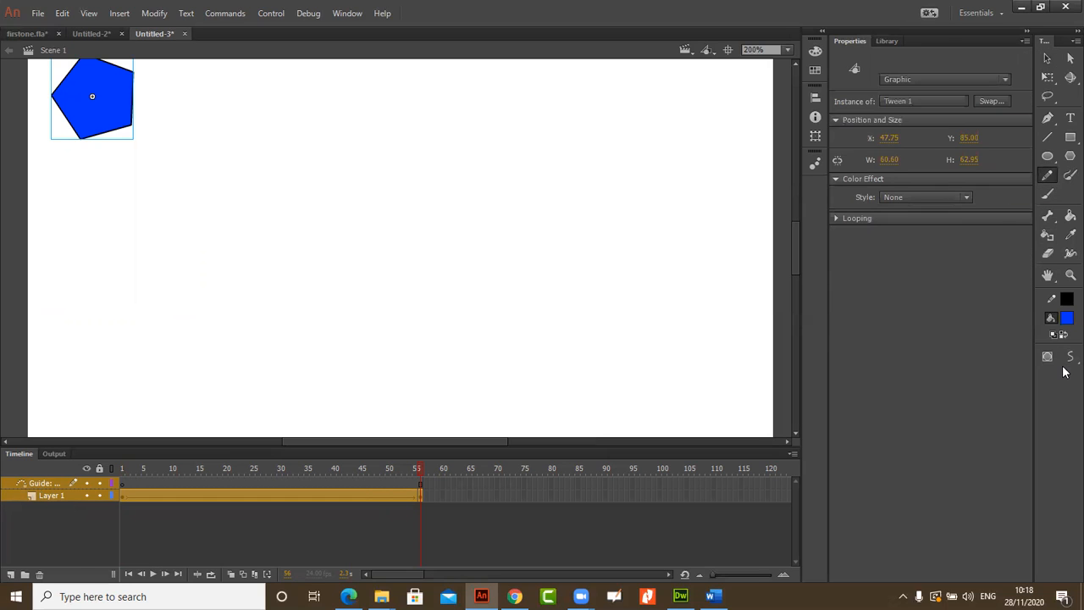
mouse_move(104, 110)
mouse_down()
mouse_move(119, 267)
mouse_move(134, 291)
mouse_move(184, 313)
mouse_move(213, 312)
mouse_move(232, 289)
mouse_move(266, 146)
mouse_move(308, 128)
mouse_move(348, 135)
mouse_move(389, 172)
mouse_move(405, 315)
mouse_move(424, 340)
mouse_move(493, 342)
mouse_move(527, 311)
mouse_move(566, 211)
mouse_move(611, 142)
mouse_move(668, 155)
mouse_move(727, 286)
mouse_up()
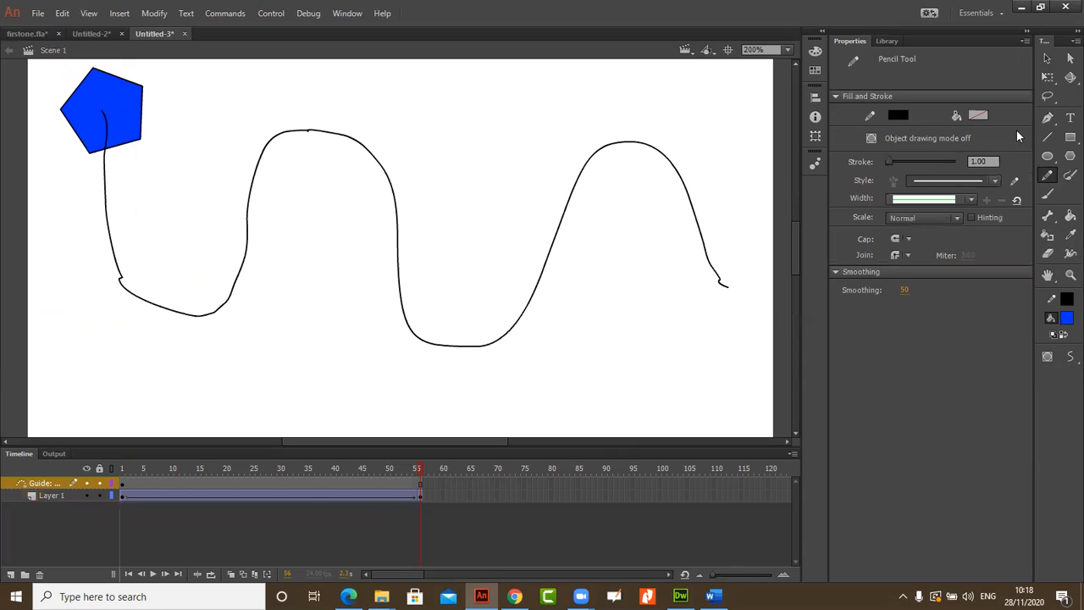
Step: Check the pentagon's start position at frame 1, and move it at frame 56 so its centre snaps near the guide path's far end
click(1047, 57)
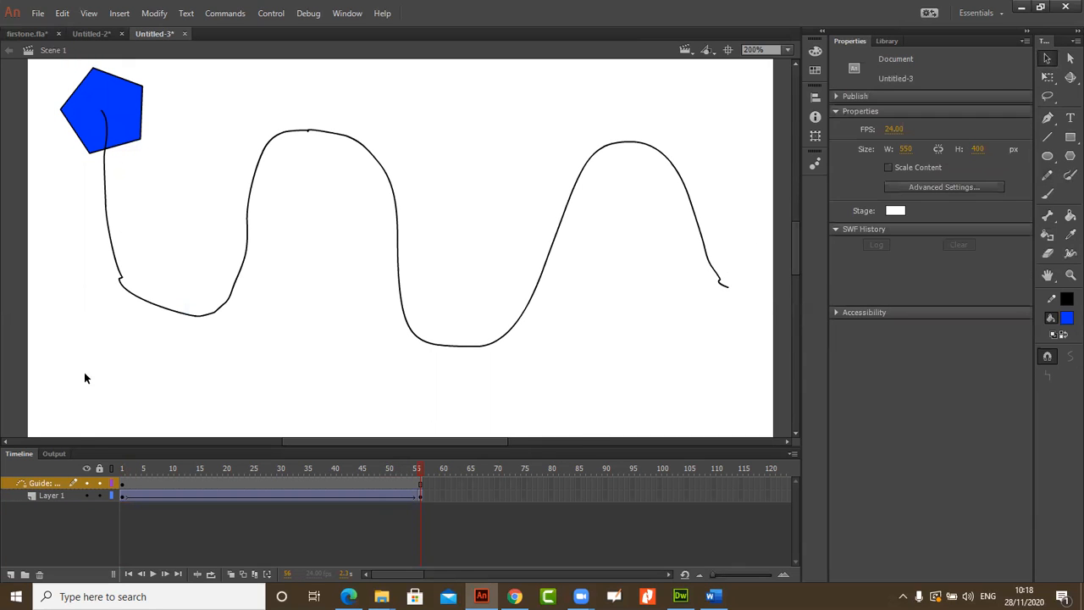
click(120, 495)
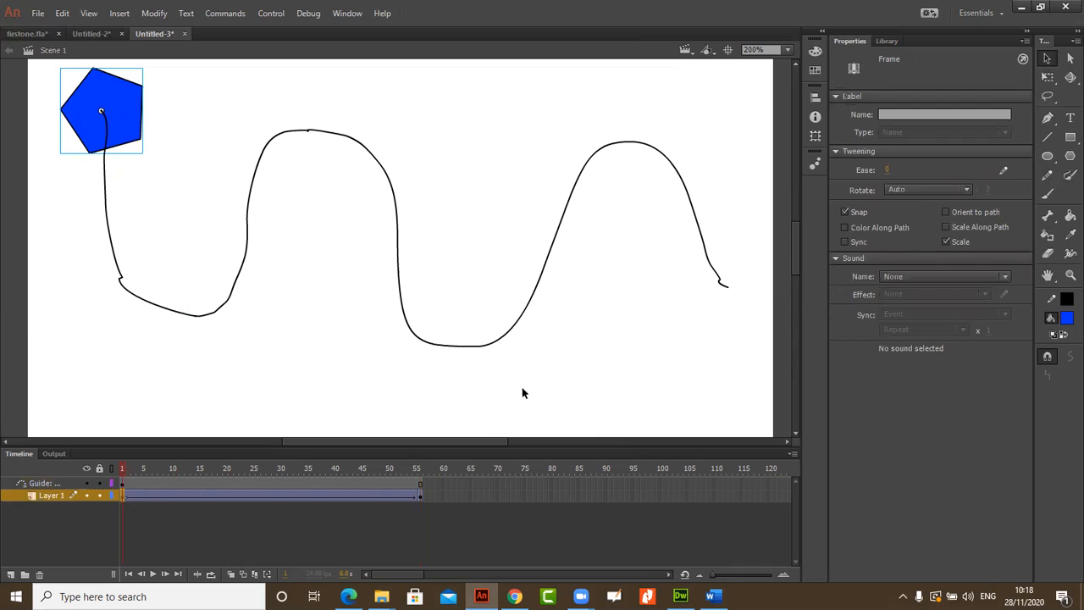
click(419, 499)
drag(146, 141, 746, 291)
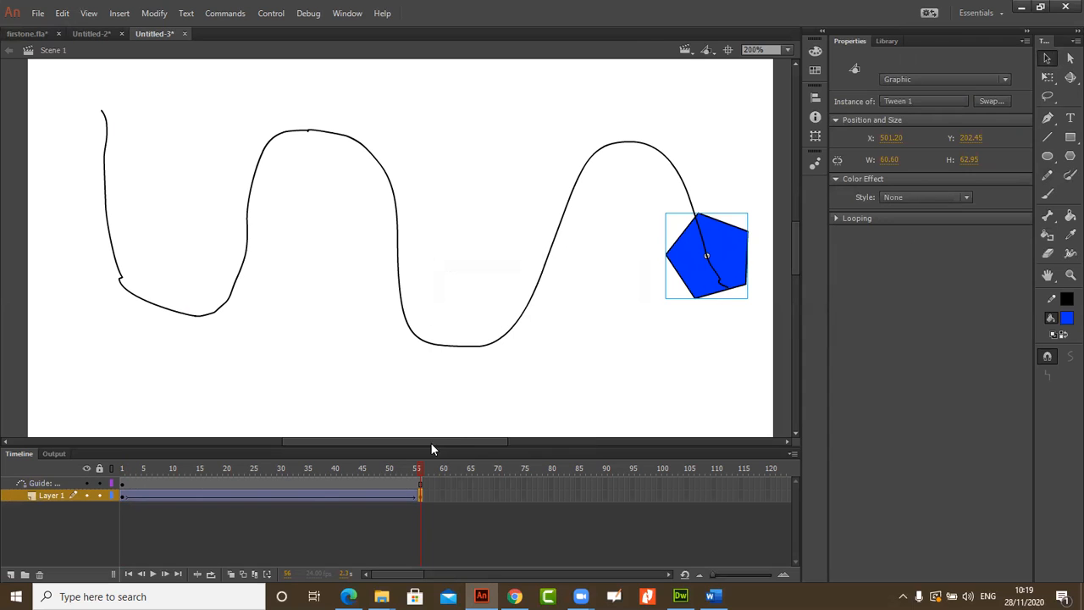
click(121, 498)
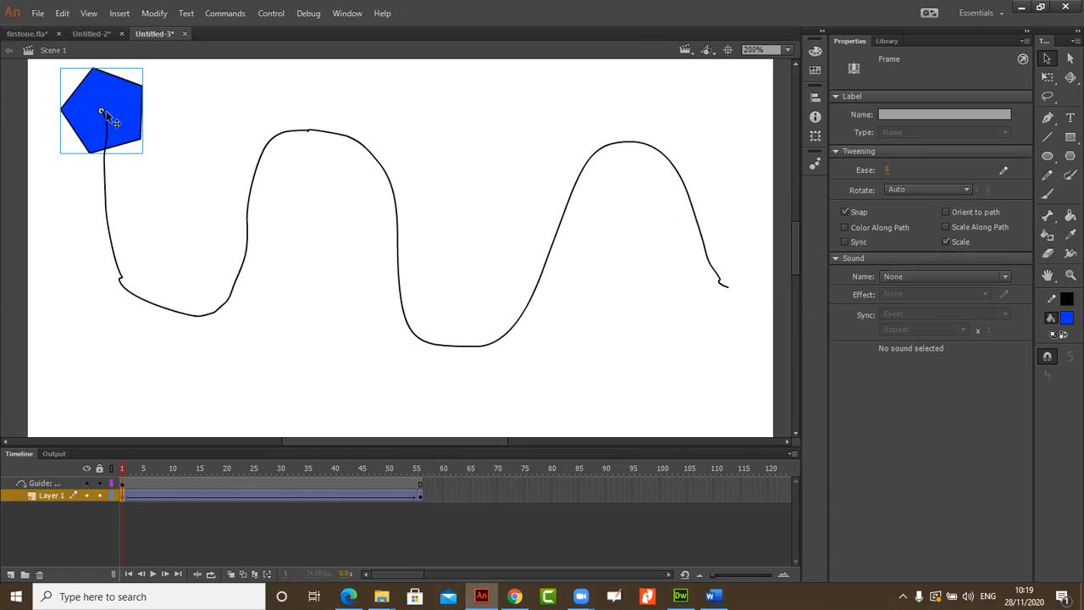
click(420, 497)
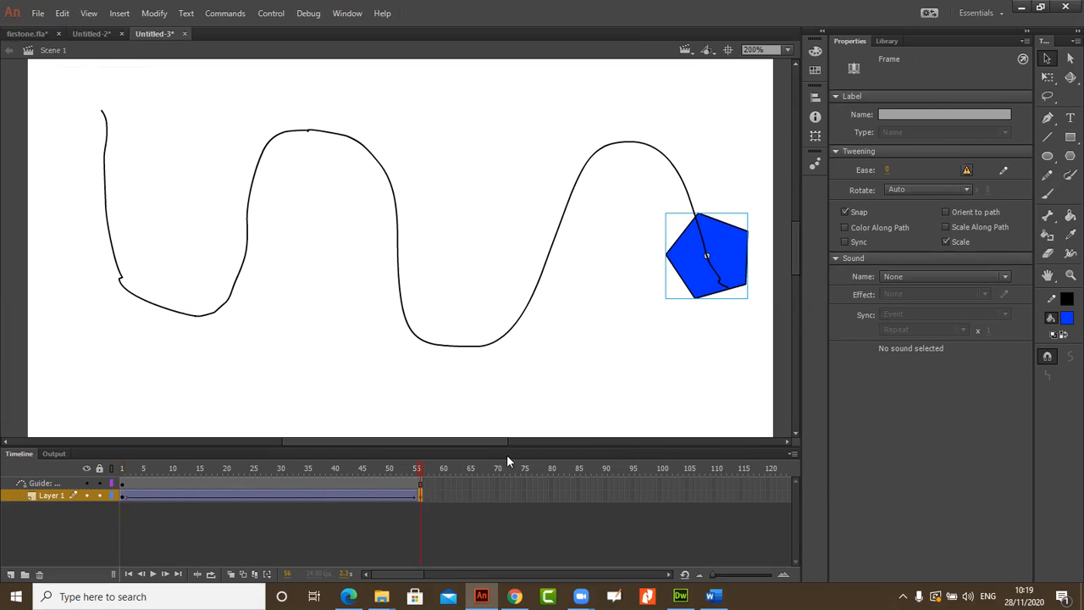
drag(702, 294, 713, 313)
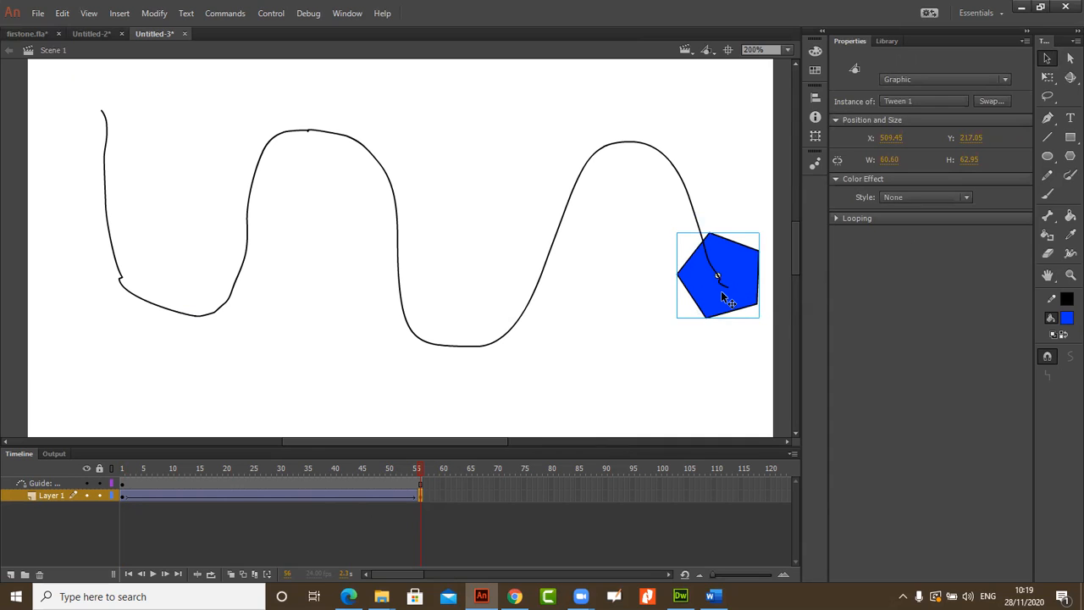
Step: Play the guided pentagon animation on the timeline, test the movie as an SWF, and close the preview
key(Return)
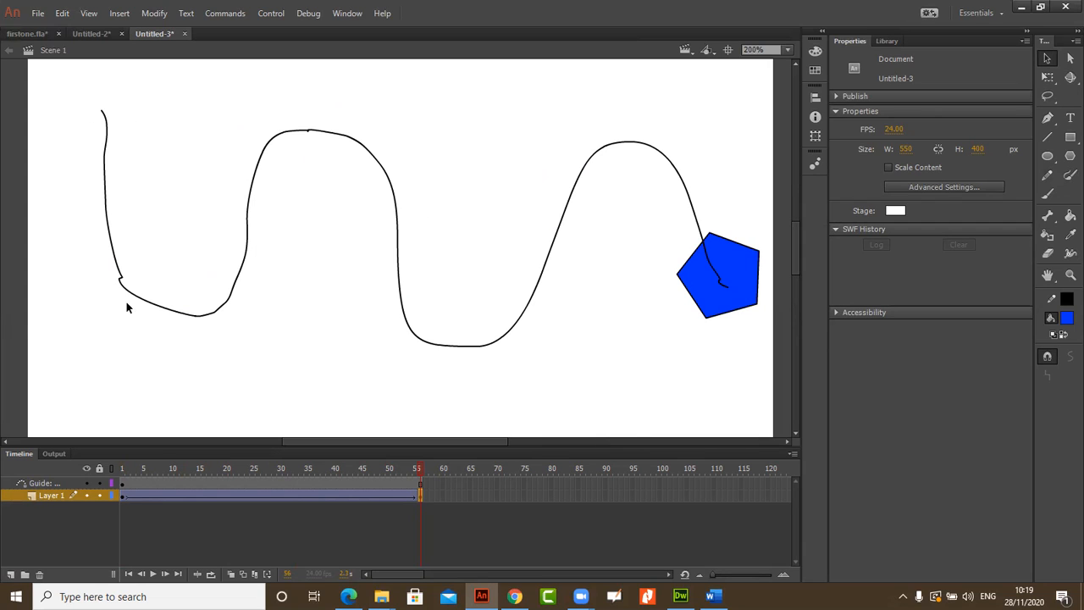
key(ctrl+Return)
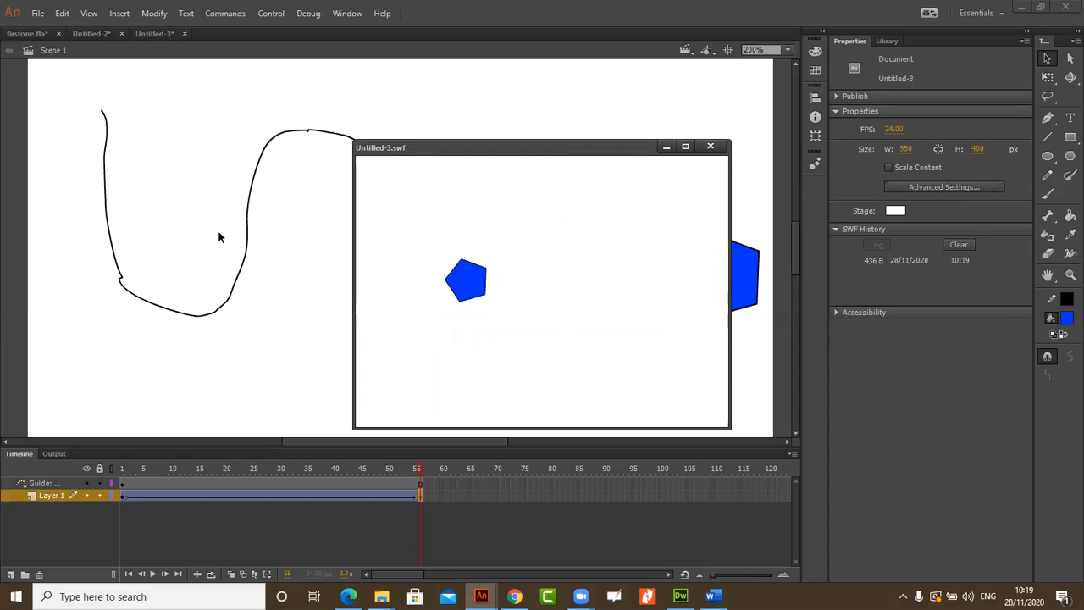
click(712, 148)
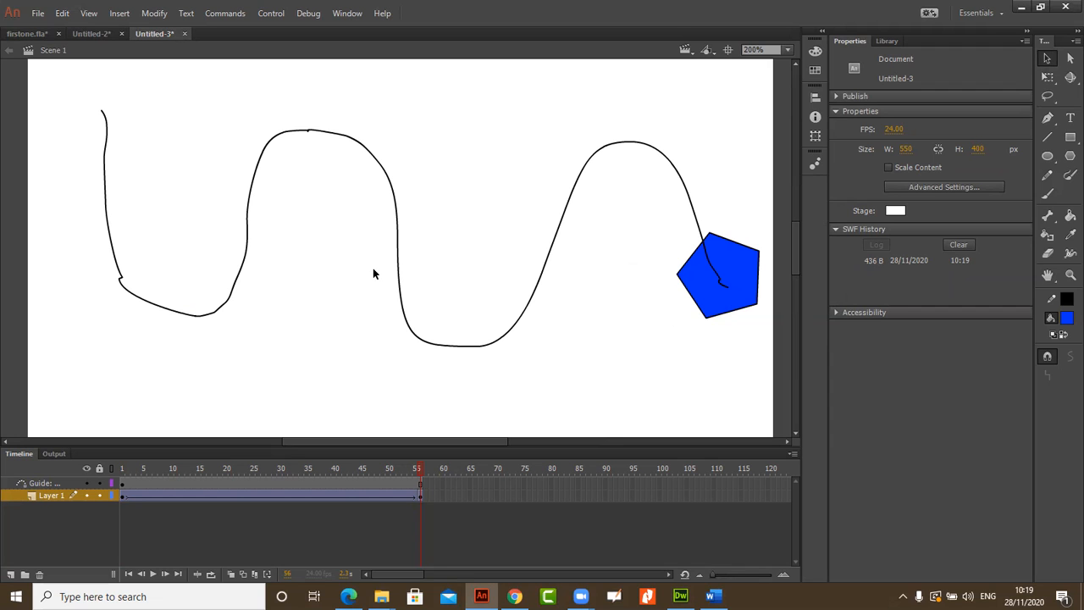
Step: Create another ActionScript 3.0 document of 550 by 400 px at 24 fps
click(36, 14)
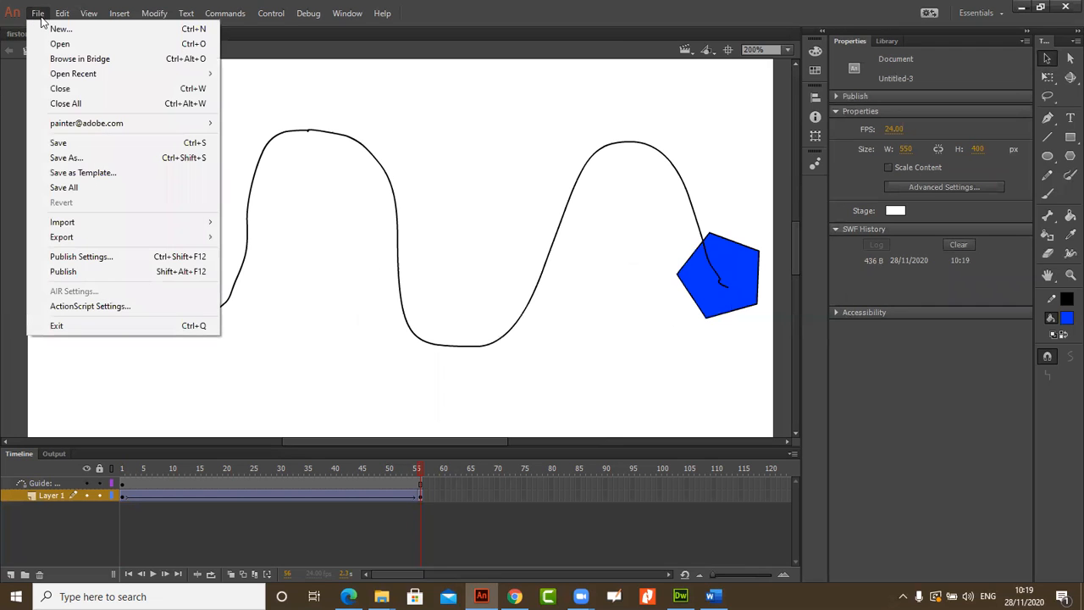
click(48, 26)
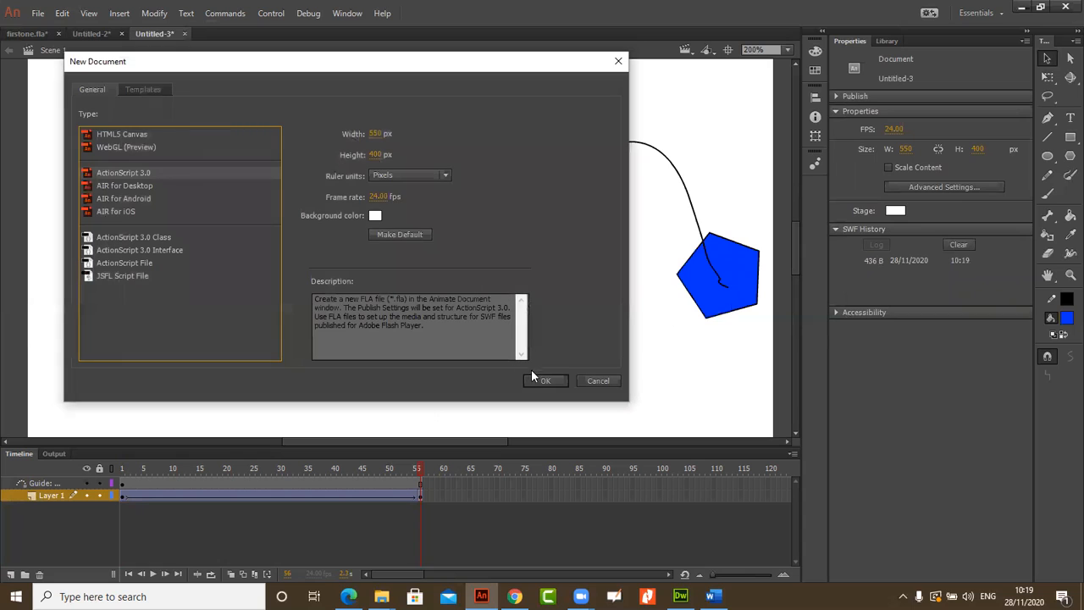
click(543, 380)
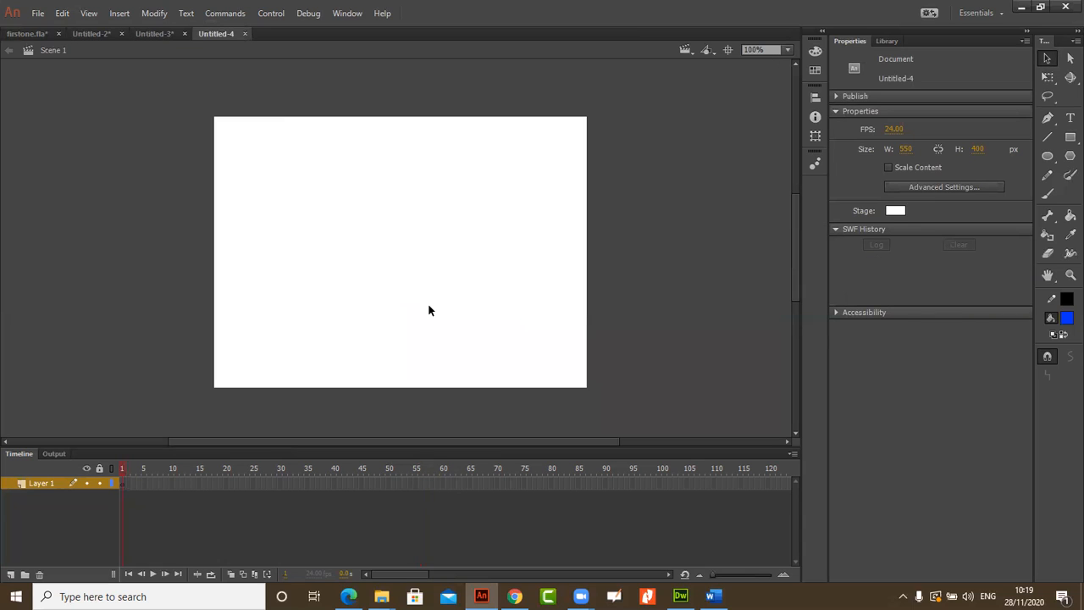
Step: Draw a light grey circle with a black outline, about 222 px across, and position it at about X 151, Y 80
key(ctrl+equal)
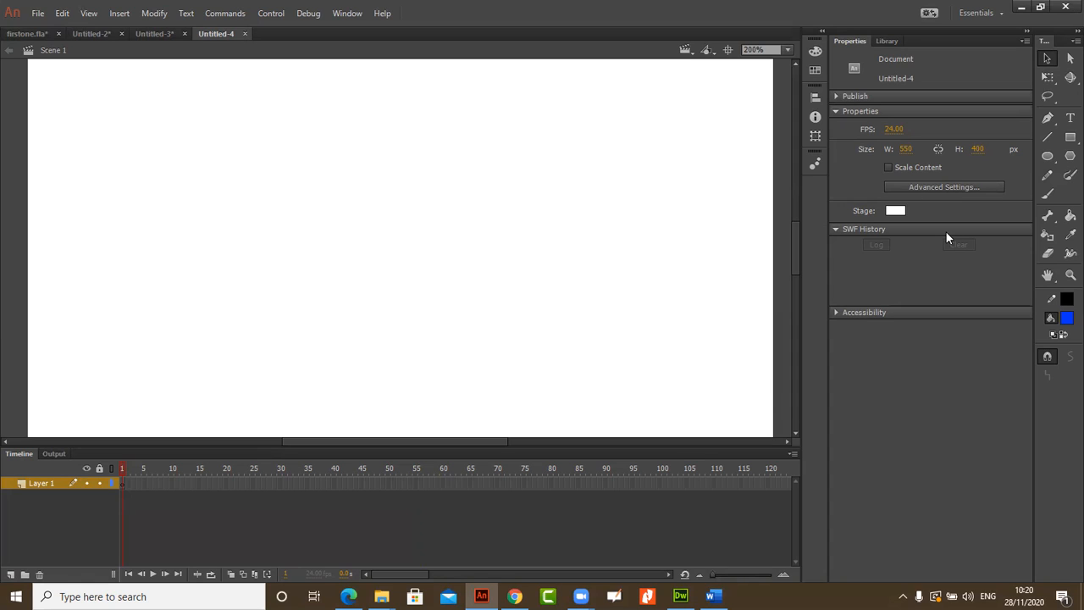
click(1048, 156)
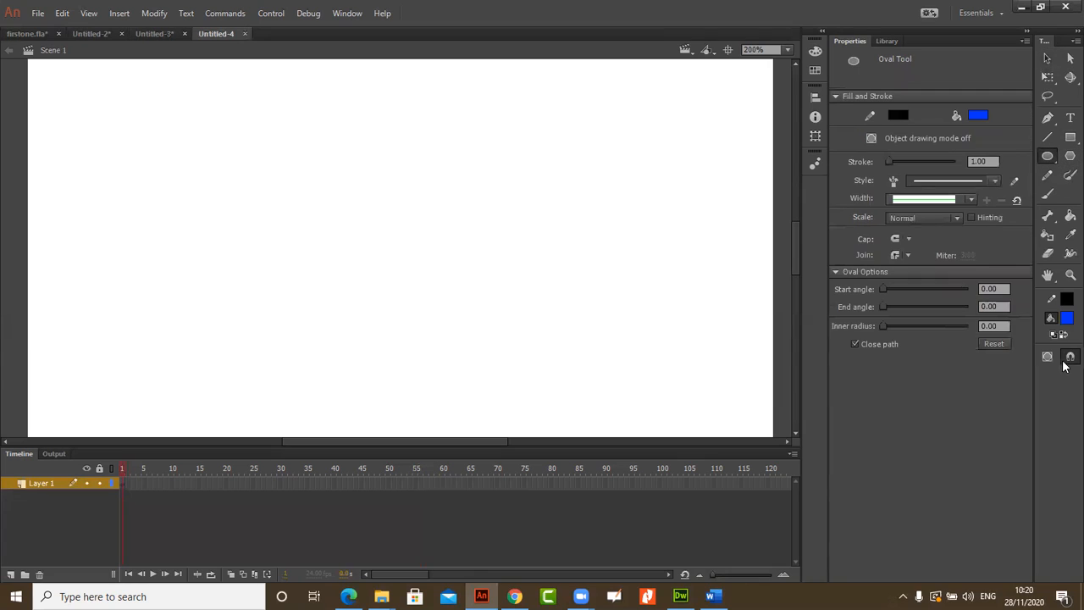
click(1065, 318)
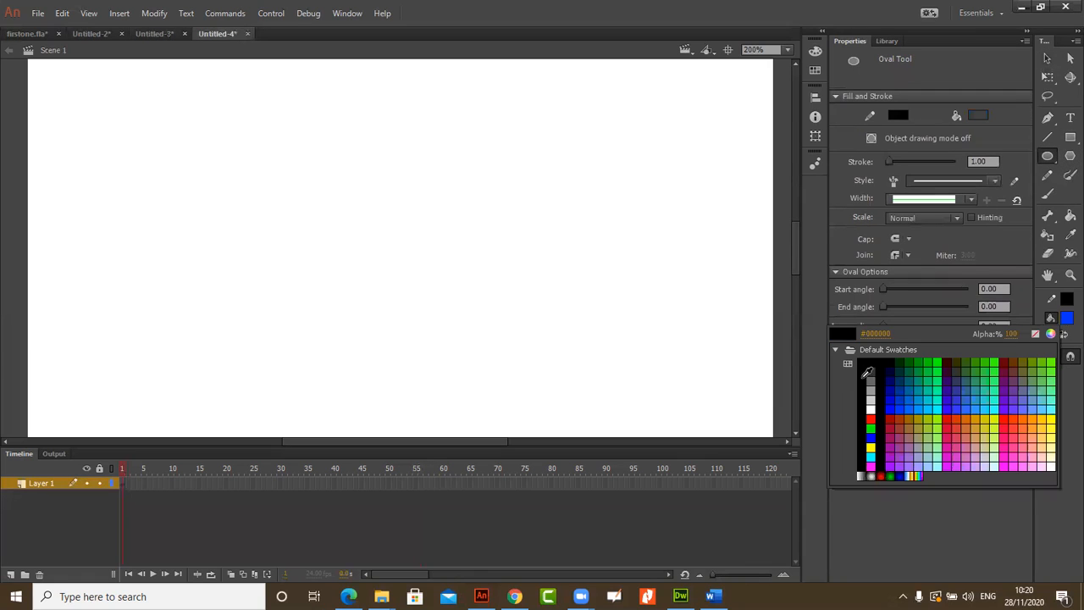
click(872, 396)
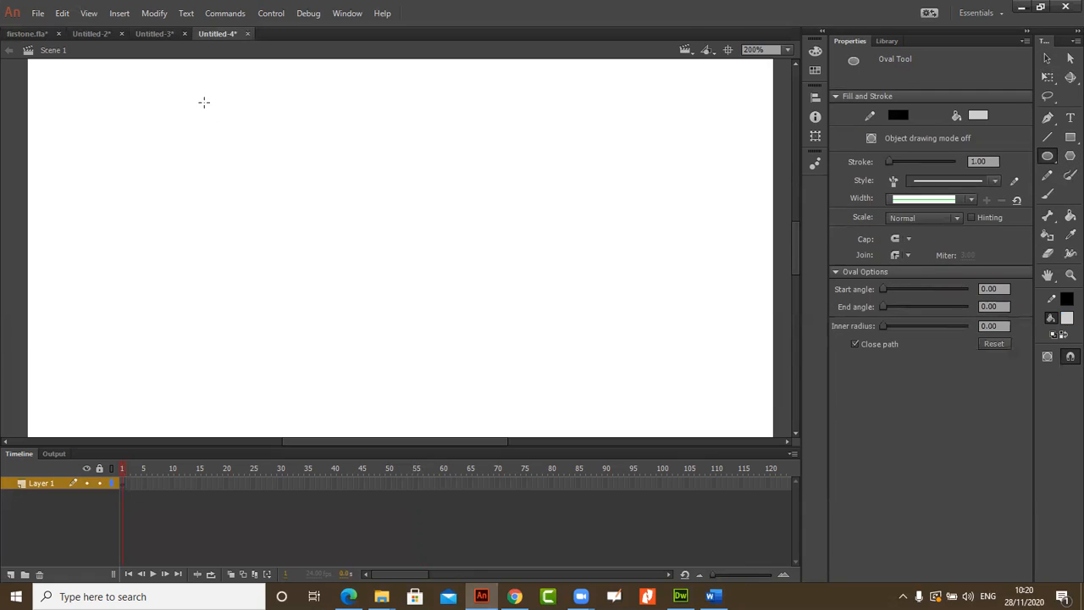
drag(205, 119, 422, 417)
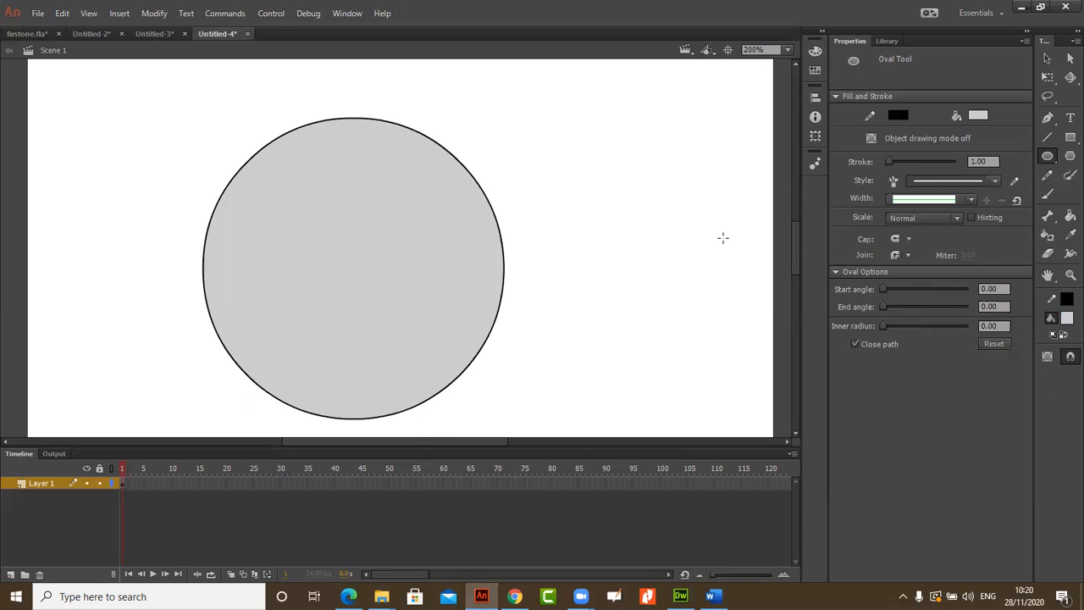
click(1047, 58)
drag(148, 97, 572, 474)
drag(429, 314, 459, 281)
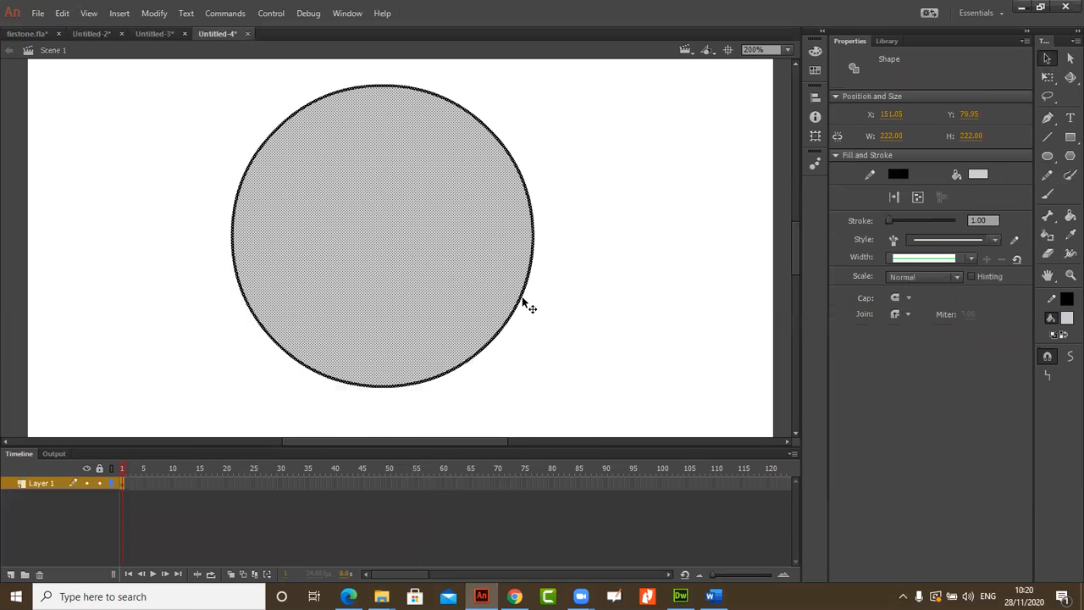
click(616, 290)
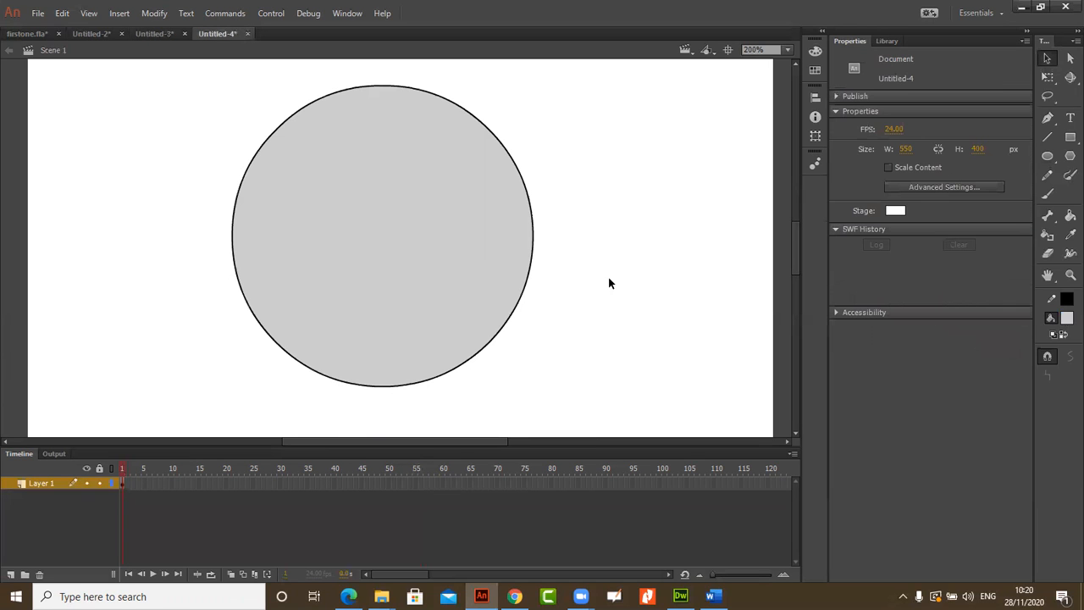
click(1048, 137)
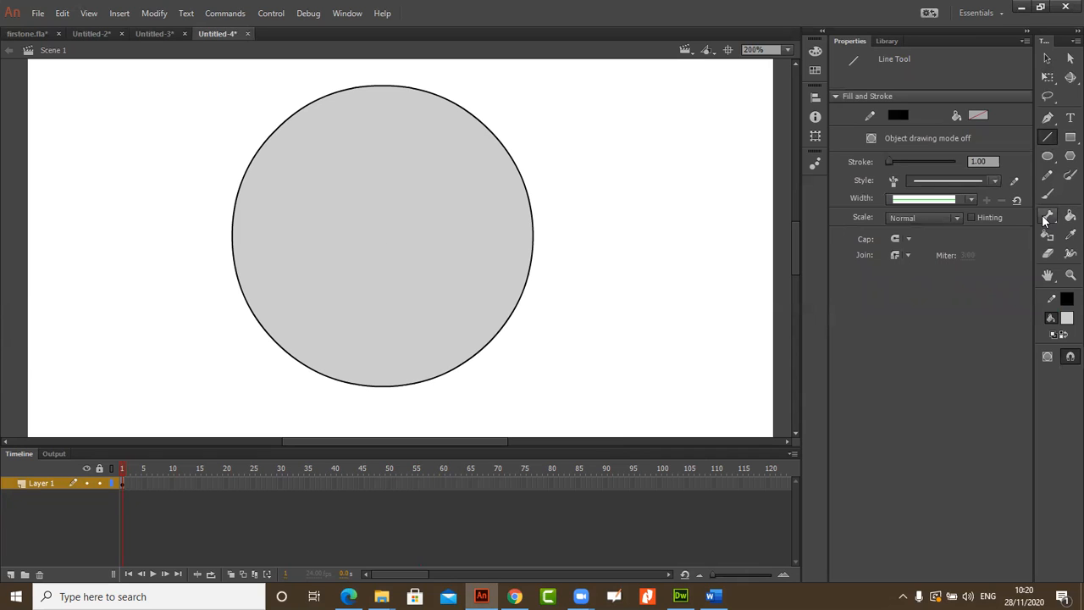
drag(889, 162, 878, 166)
drag(236, 254, 374, 255)
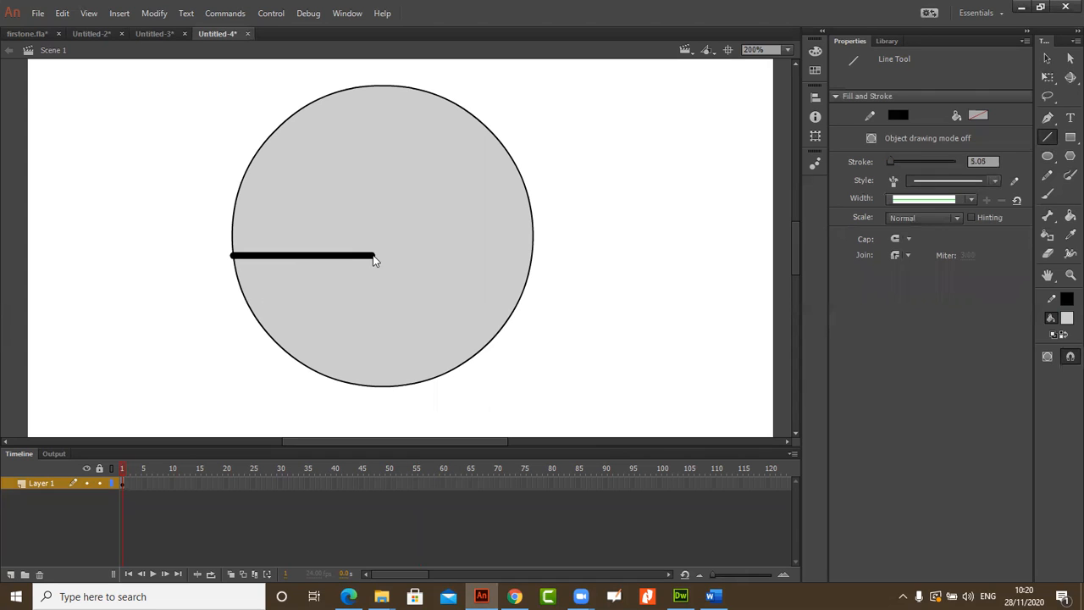
key(ctrl+z)
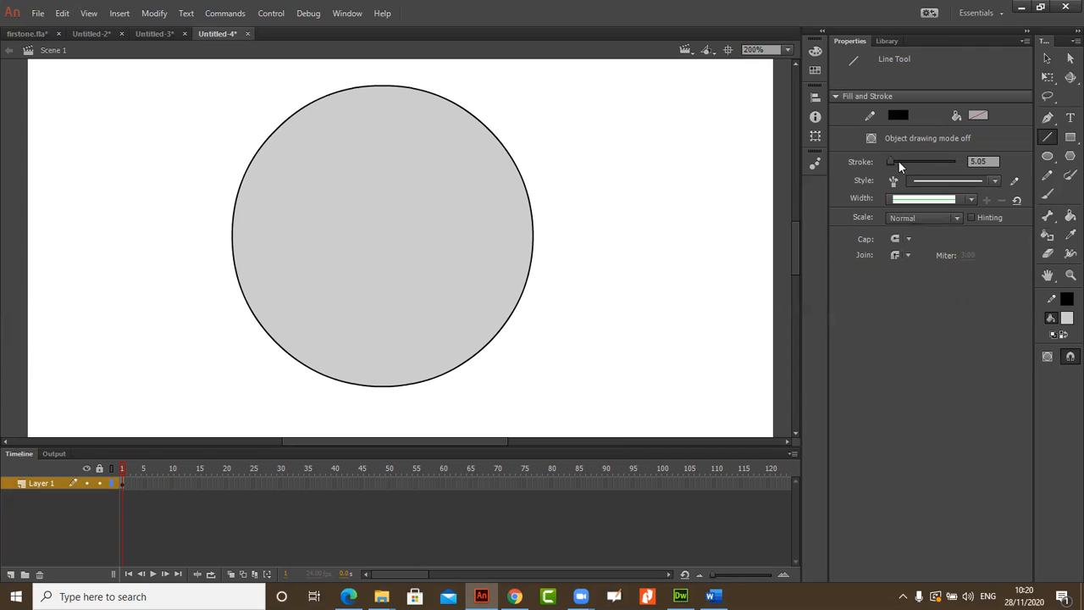
Step: Draw a horizontal black line with a stroke of 2 across the circle, slightly below its centre
drag(890, 166, 891, 167)
drag(890, 166, 894, 165)
click(987, 160)
text(2)
drag(238, 258, 525, 275)
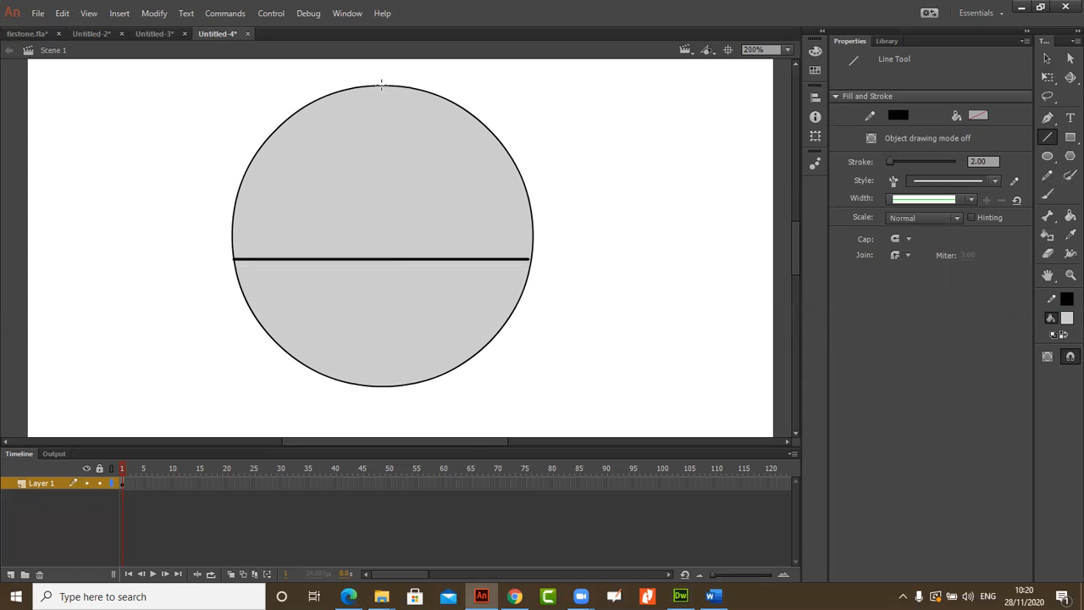
Step: Draw seven short tick marks pointing inward from the circle's edge, spread along the arc above the horizontal line
drag(380, 85, 380, 109)
drag(231, 218, 252, 230)
drag(529, 212, 516, 224)
drag(260, 146, 275, 160)
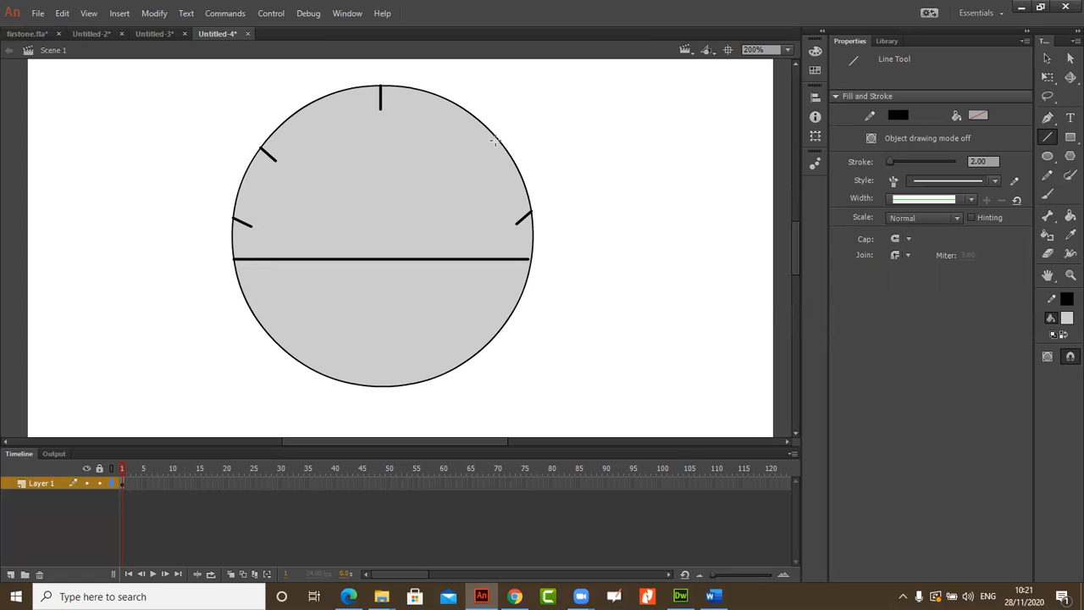
mouse_move(496, 138)
mouse_down()
mouse_move(483, 168)
mouse_move(485, 156)
mouse_up()
drag(437, 95, 430, 116)
drag(303, 107, 316, 124)
click(1046, 58)
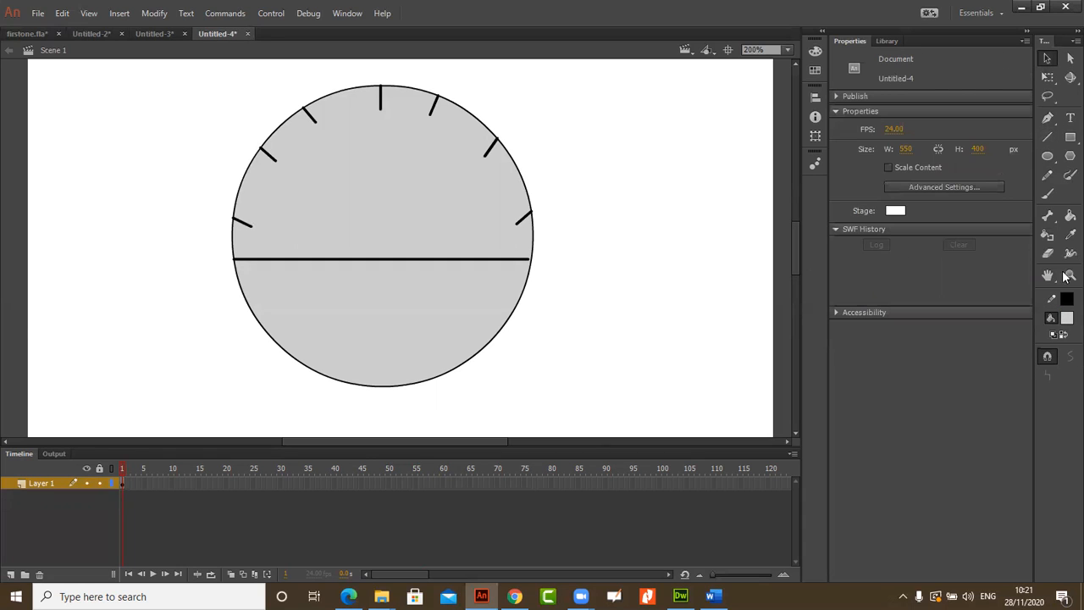
Step: Choose a dark blue fill colour for new shapes and set the stage colour to black
click(1066, 317)
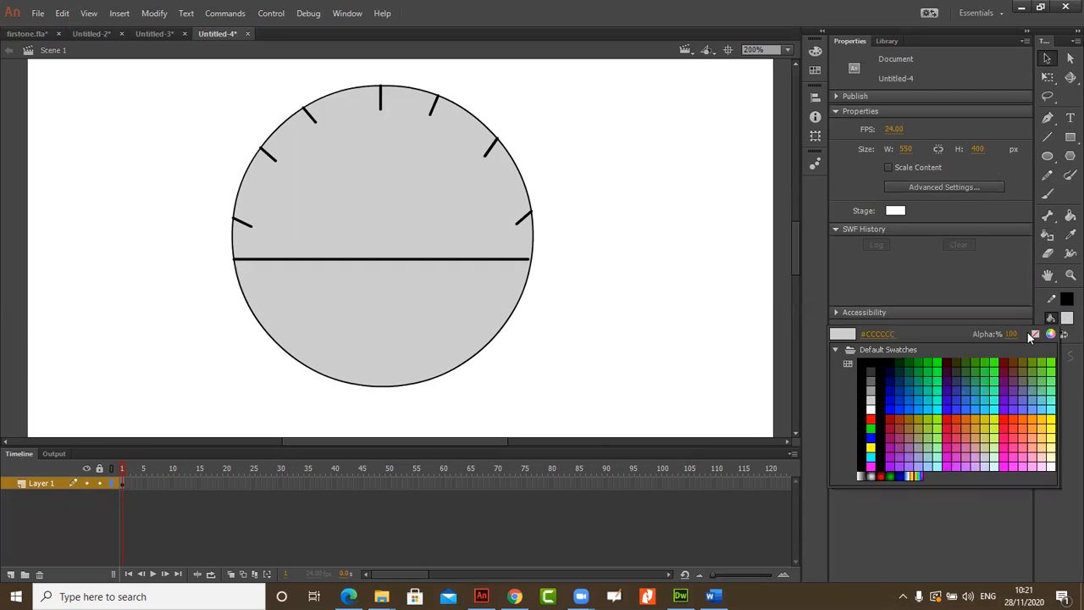
click(896, 397)
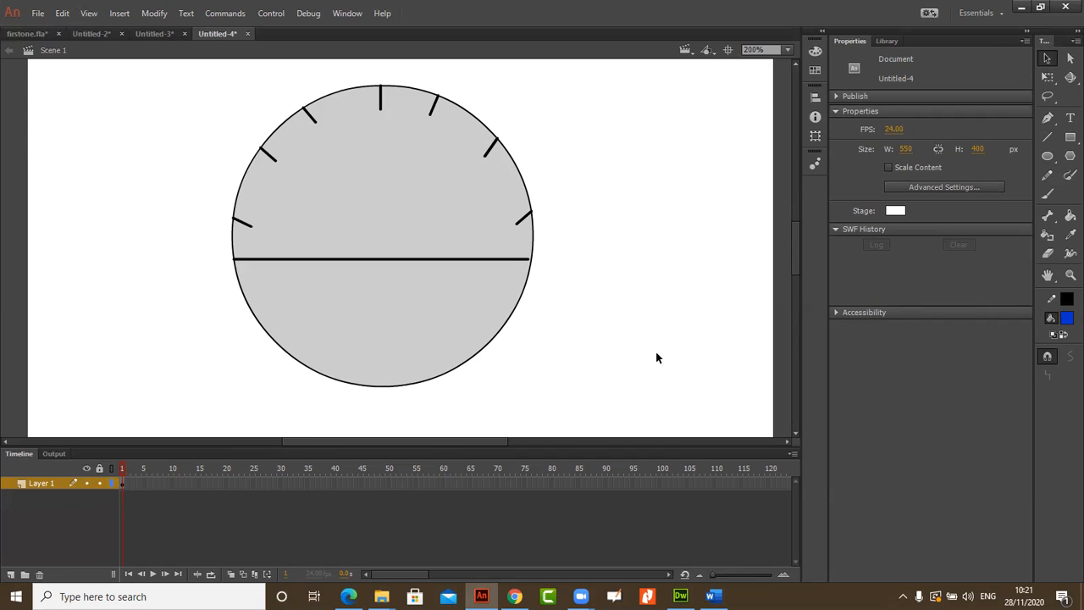
click(890, 212)
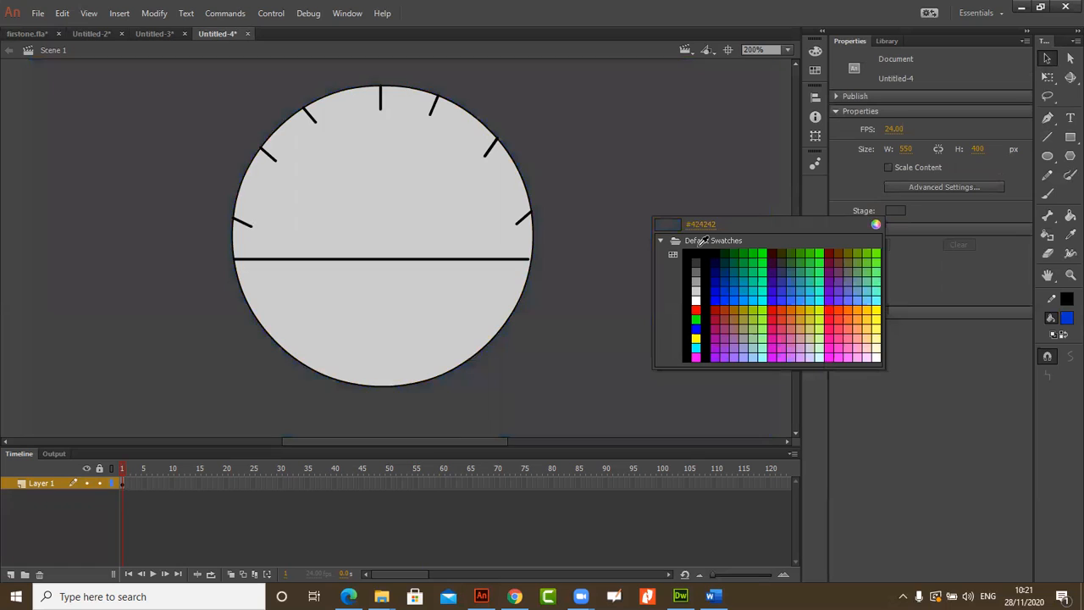
click(708, 255)
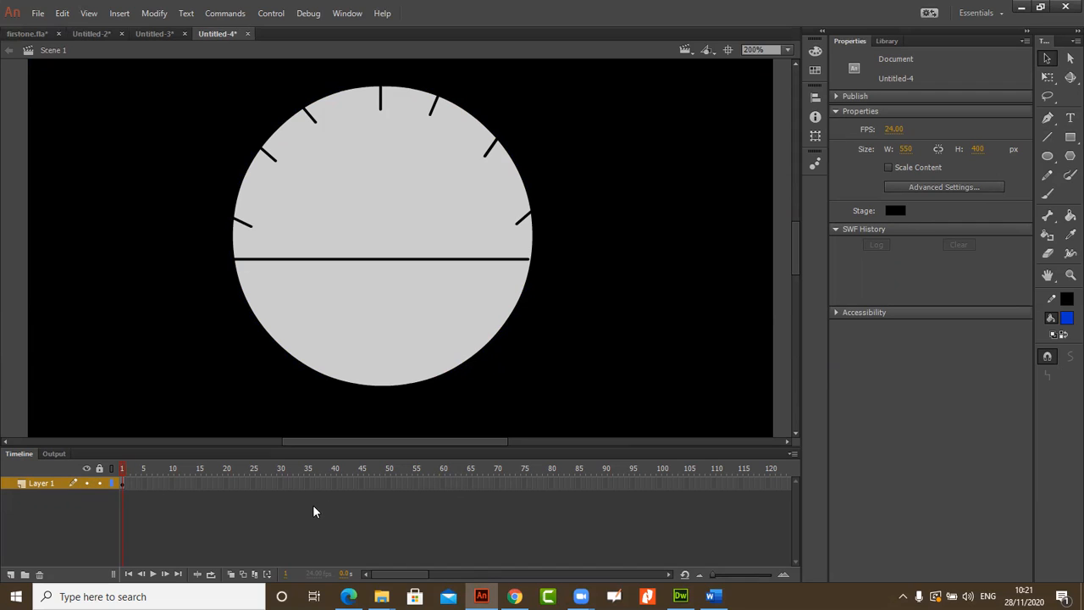
Step: Insert a keyframe at frame 25 of Layer 1 and lock the layer against editing
click(254, 483)
right_click(254, 485)
click(321, 199)
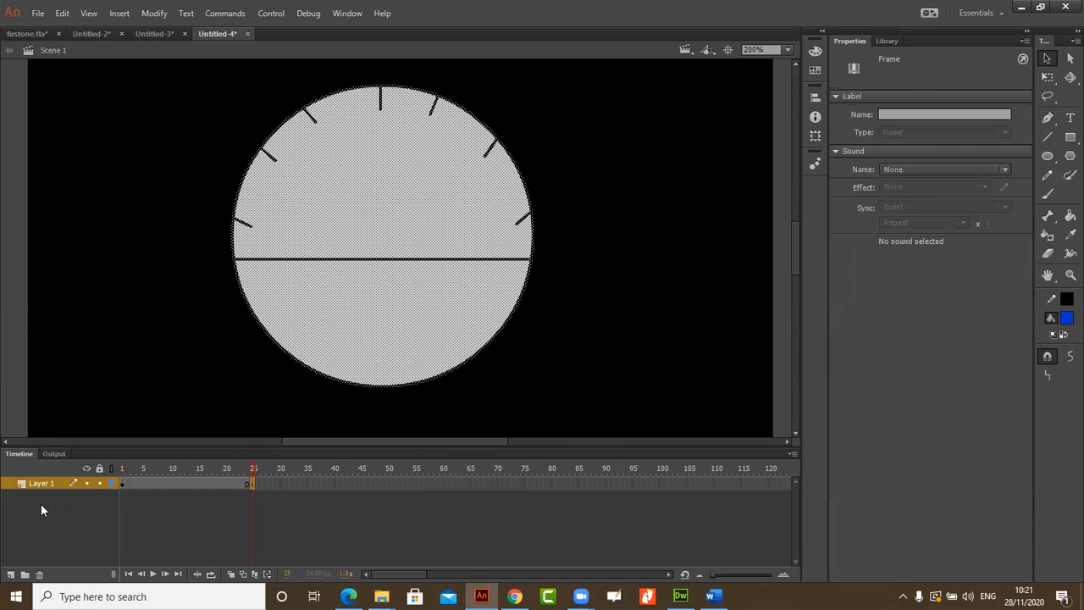
click(98, 484)
drag(230, 126, 414, 338)
drag(286, 217, 636, 393)
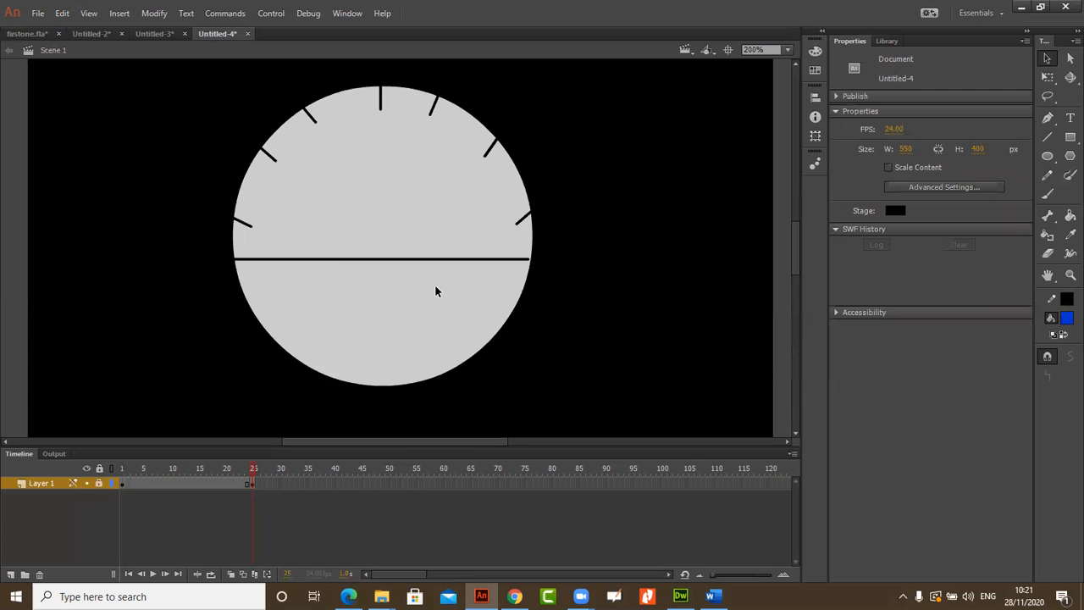
Step: Add a new layer above Layer 1 and name it Needle
click(11, 574)
double_click(44, 483)
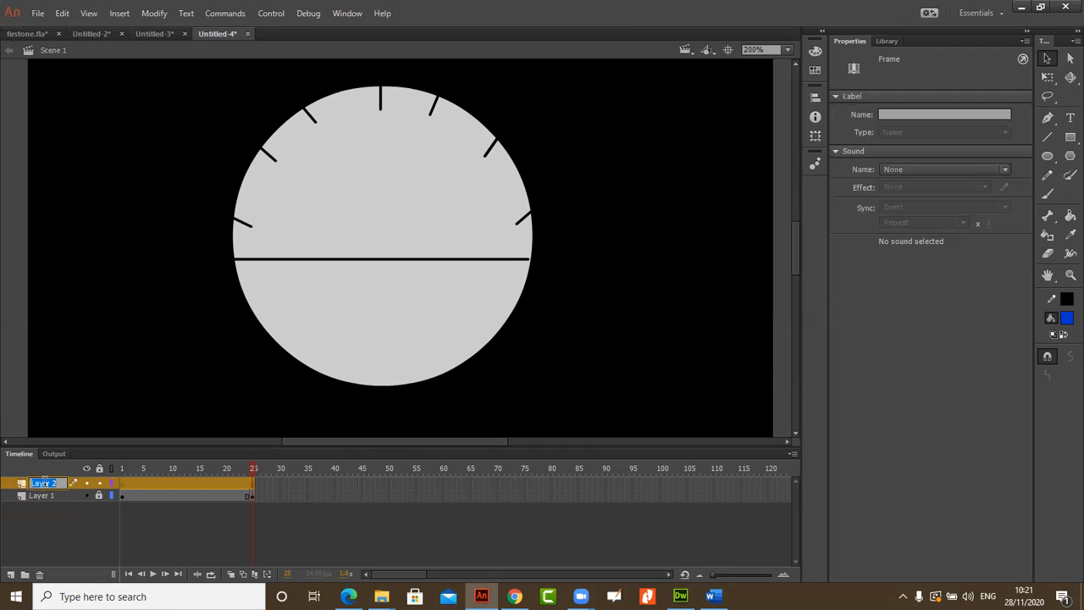
text(Ne)
click(181, 187)
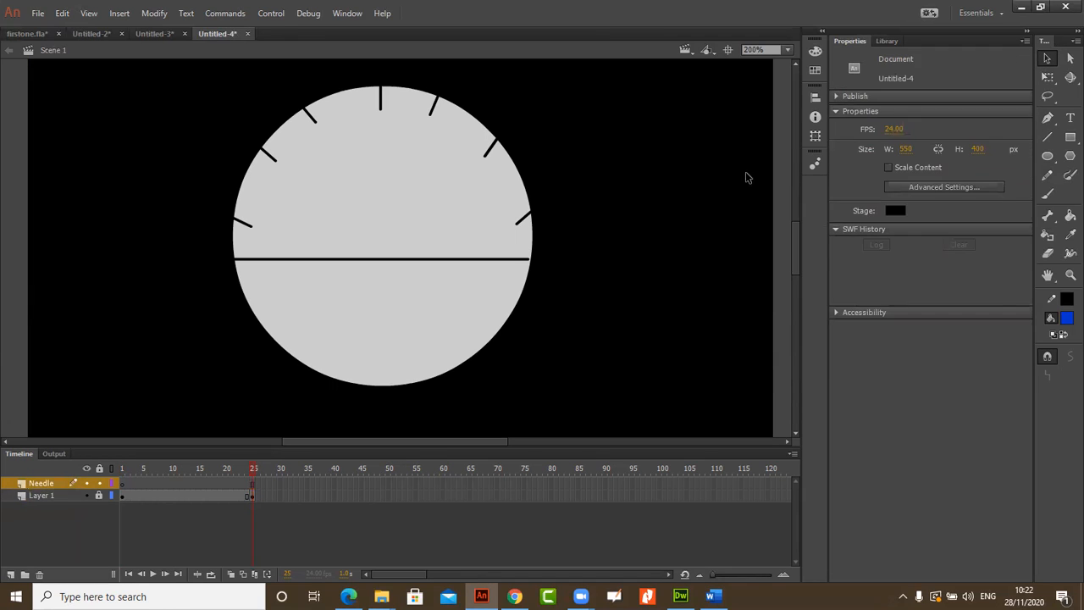
Step: Draw a tall blue rectangle about 25 by 160 px beside the circle on the Needle layer and give it a green outline
click(1069, 136)
mouse_move(616, 125)
mouse_down()
mouse_move(658, 312)
mouse_move(650, 345)
mouse_up()
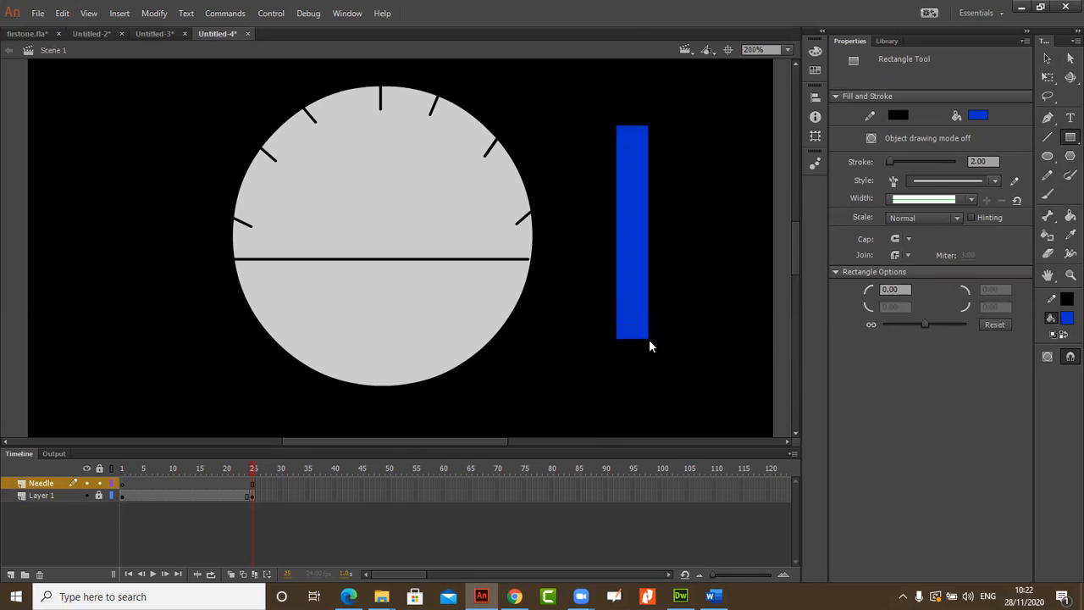
click(1047, 58)
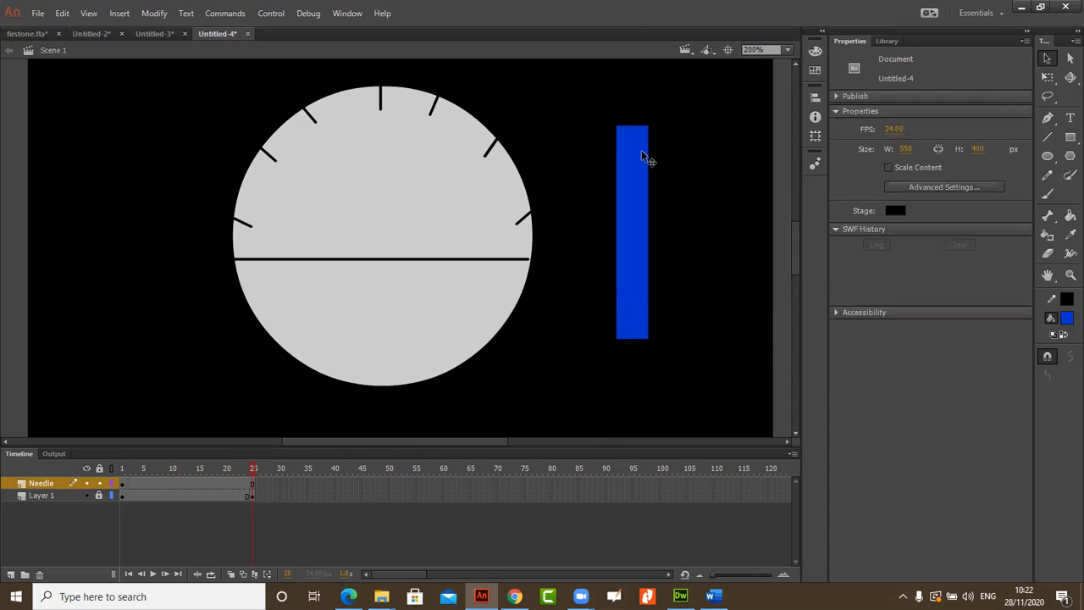
drag(601, 98, 704, 438)
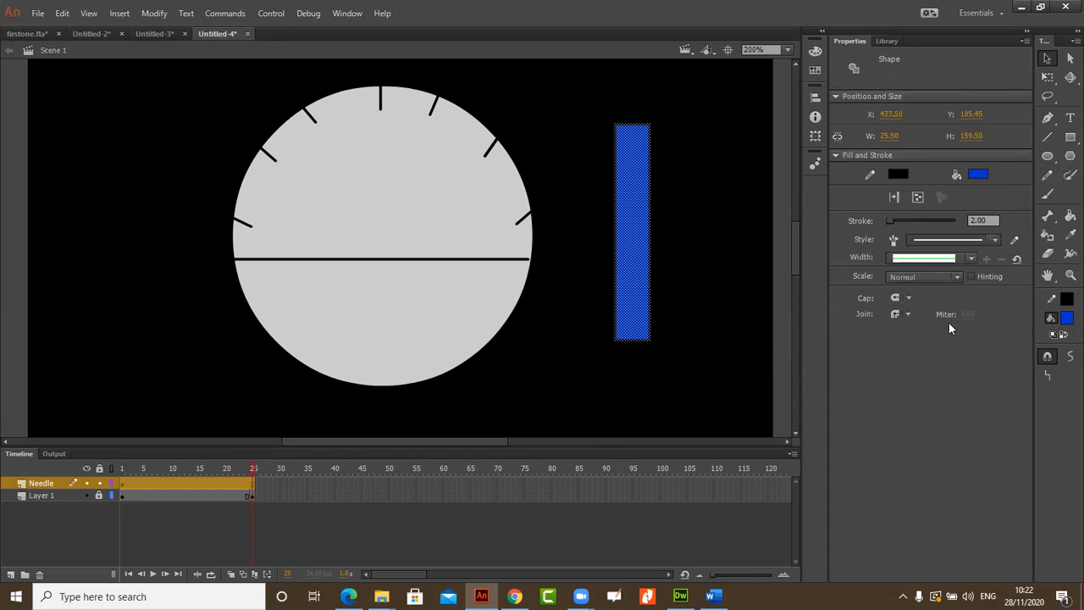
click(1065, 302)
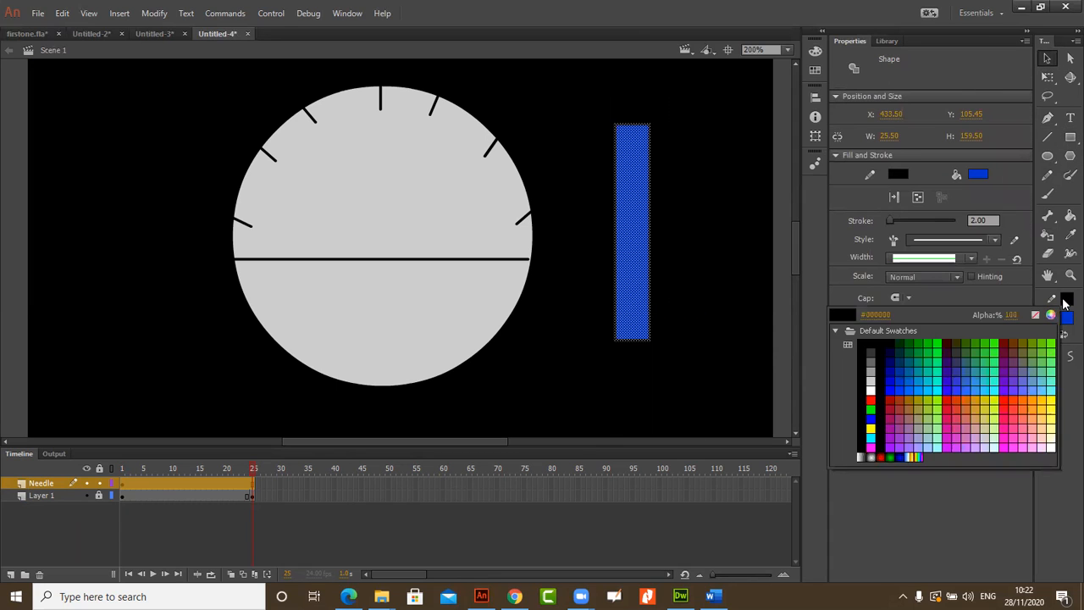
click(958, 347)
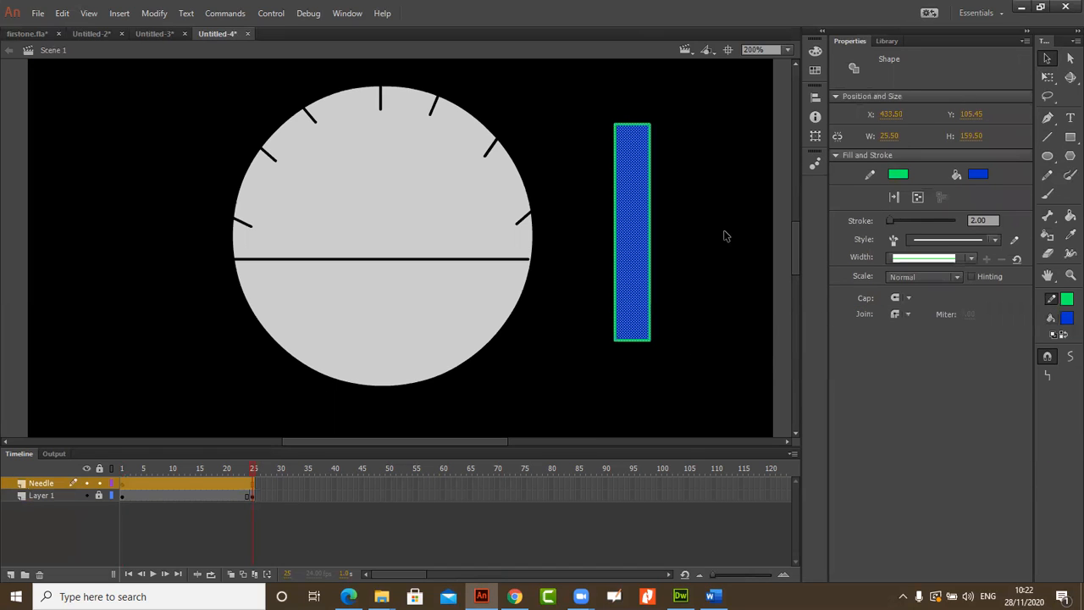
click(656, 236)
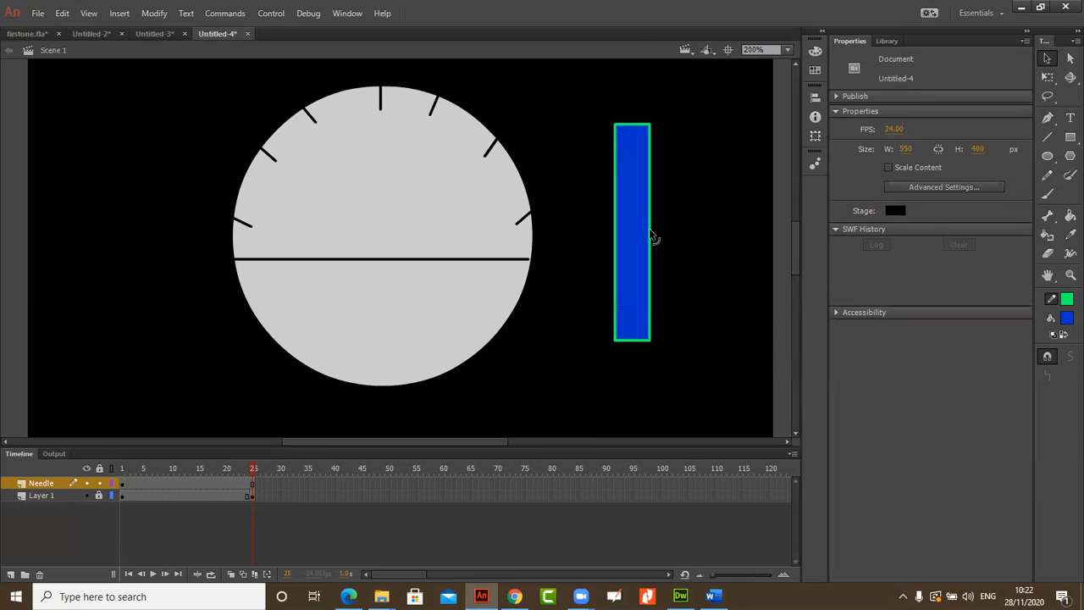
Step: Delete all four green outline edges of the blue rectangle, leaving only its fill
click(649, 230)
key(Delete)
click(616, 228)
key(Delete)
click(630, 127)
key(Delete)
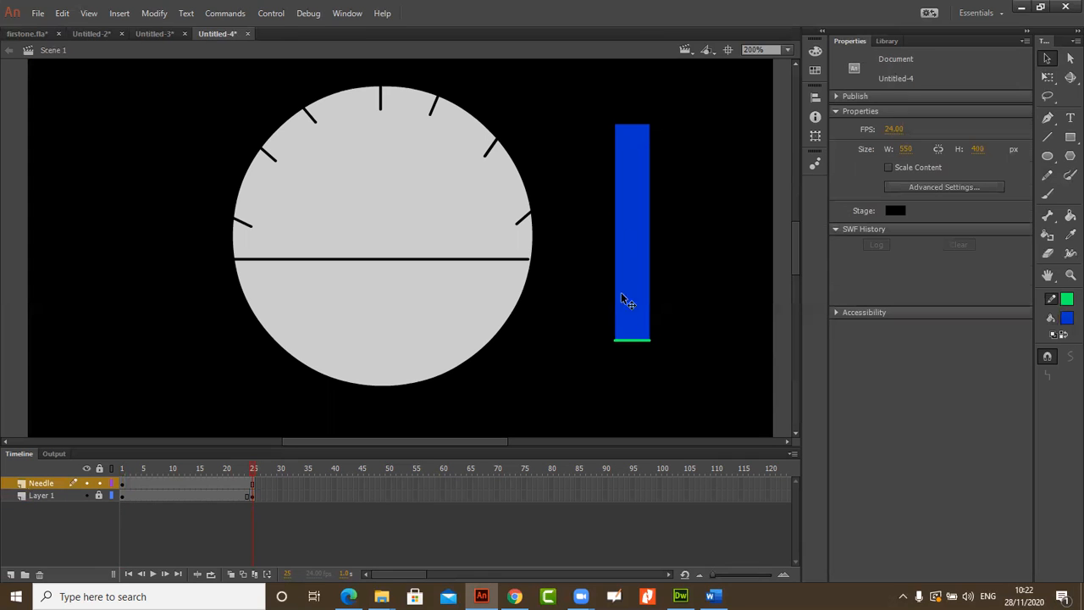
click(629, 339)
click(624, 342)
key(Delete)
Step: Set the rectangle's fill colour to grey #999999
click(643, 267)
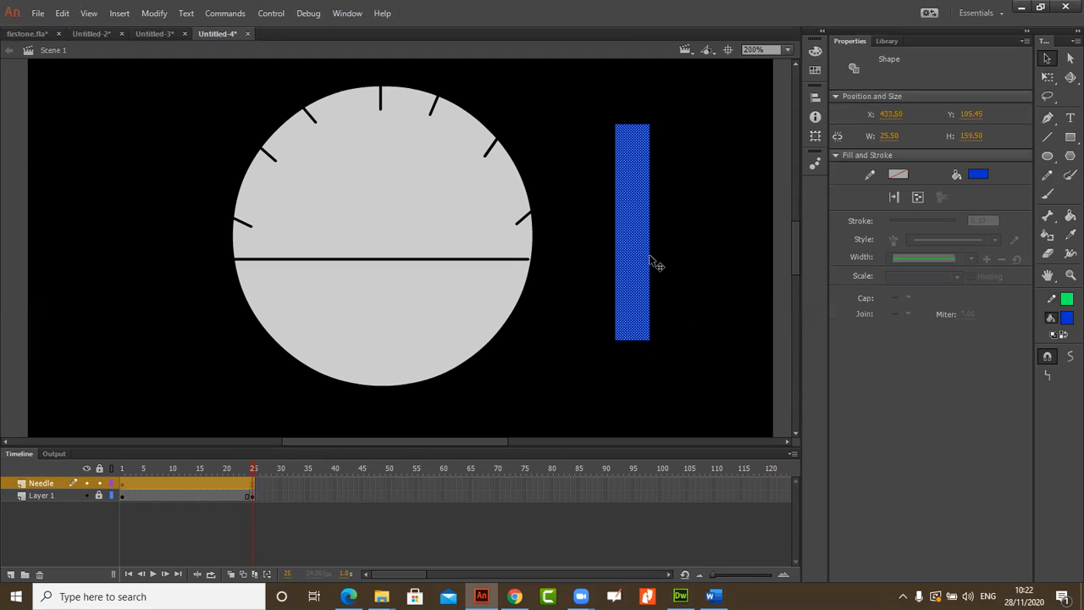
click(976, 173)
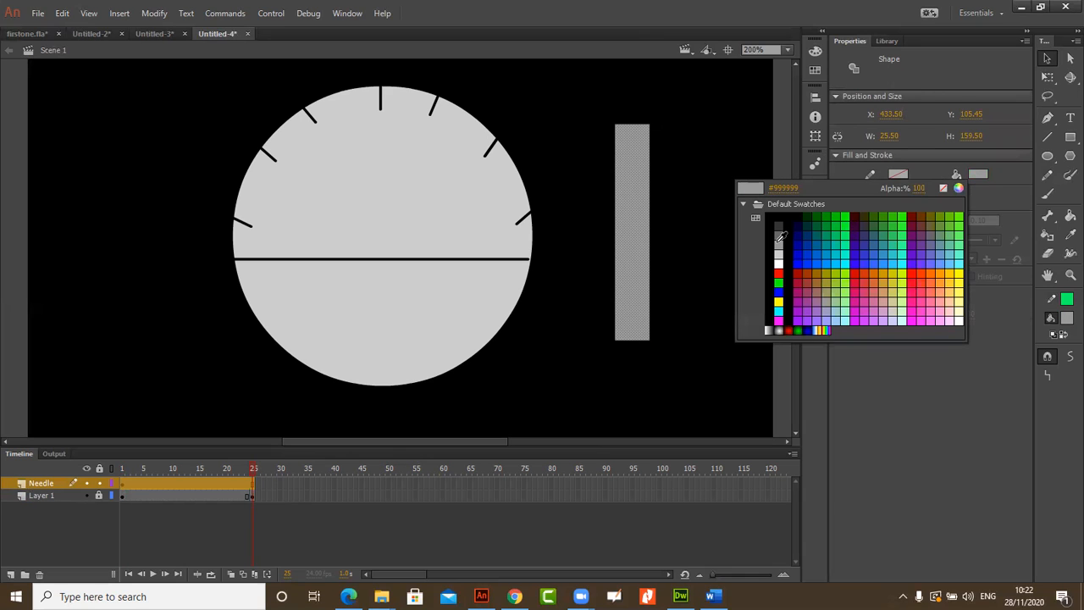
click(778, 243)
click(654, 188)
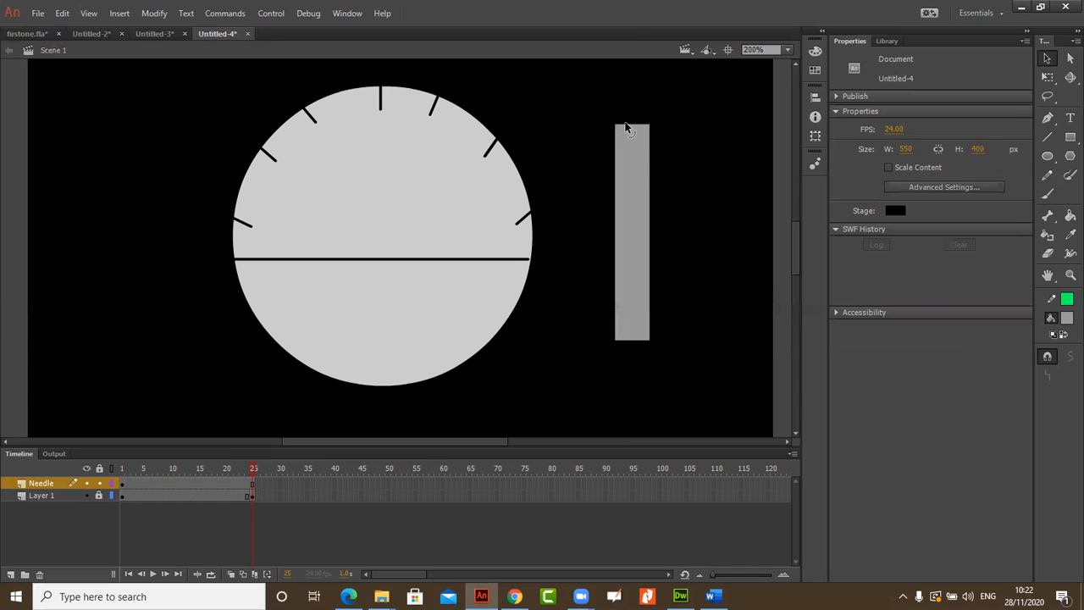
Step: Resize the grey rectangle with Free Transform to about 13.5 px wide and 143 px tall
drag(595, 105, 673, 365)
click(658, 241)
drag(593, 104, 686, 397)
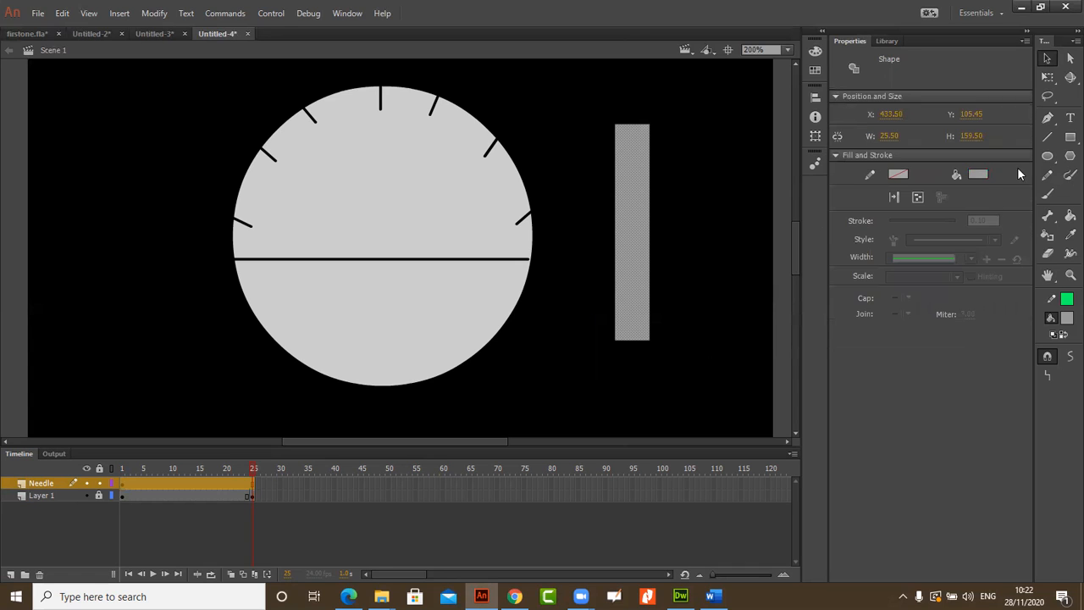
click(1048, 76)
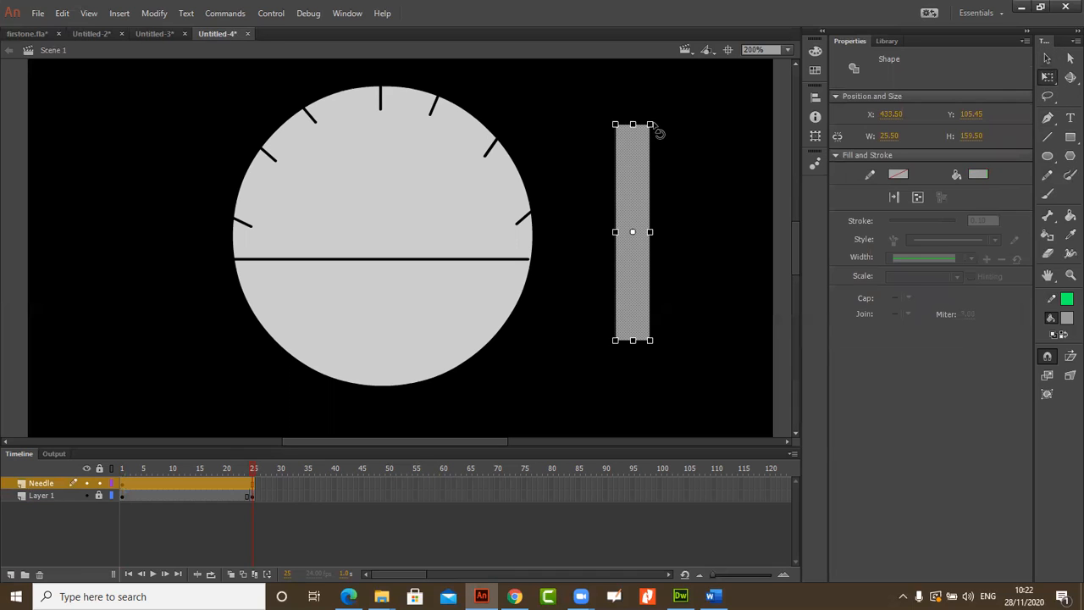
drag(650, 125, 644, 169)
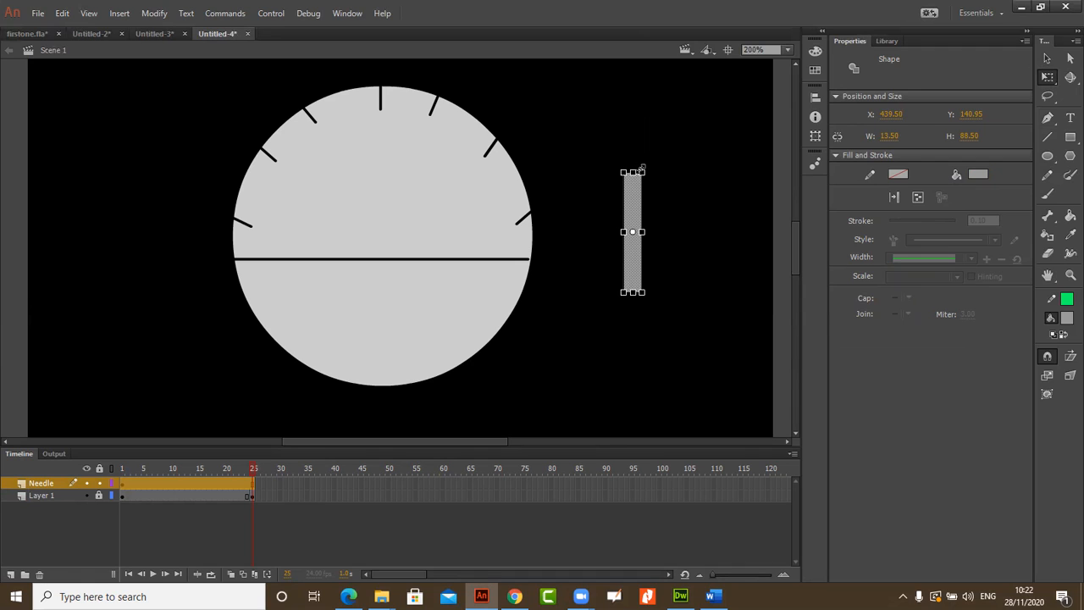
drag(643, 171, 647, 132)
click(1048, 57)
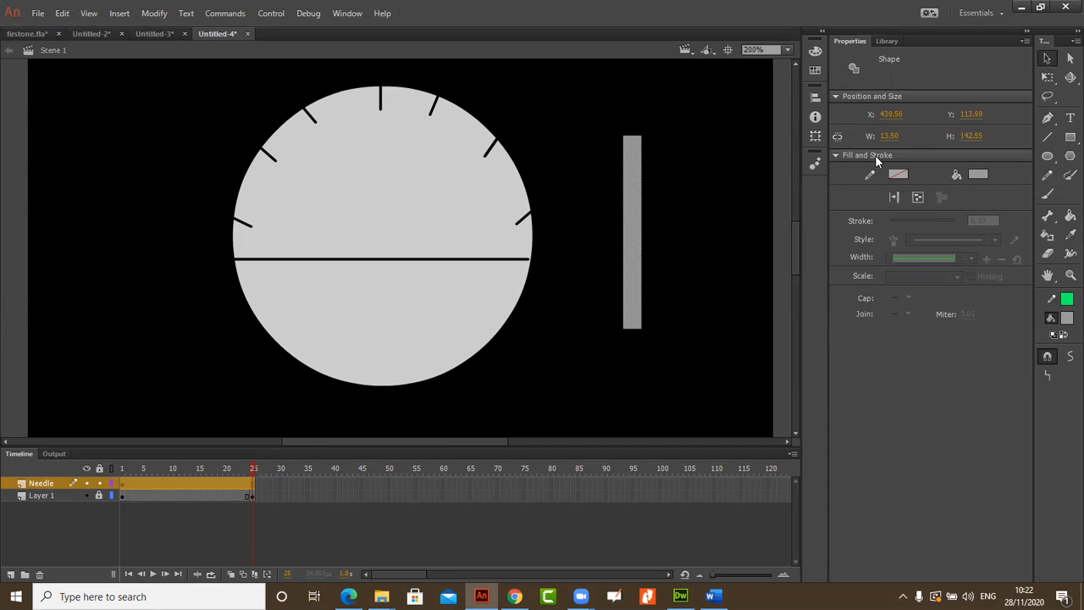
Step: Taper the grey rectangle into a pointed needle by pulling its top corners together at the centre
click(715, 205)
key(ctrl+equal)
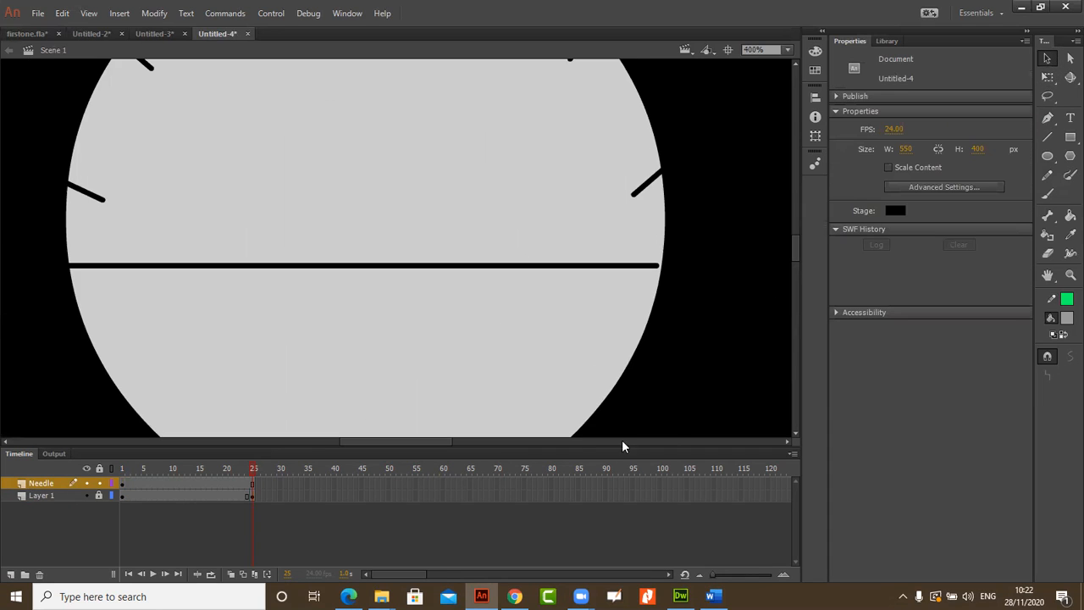
click(786, 441)
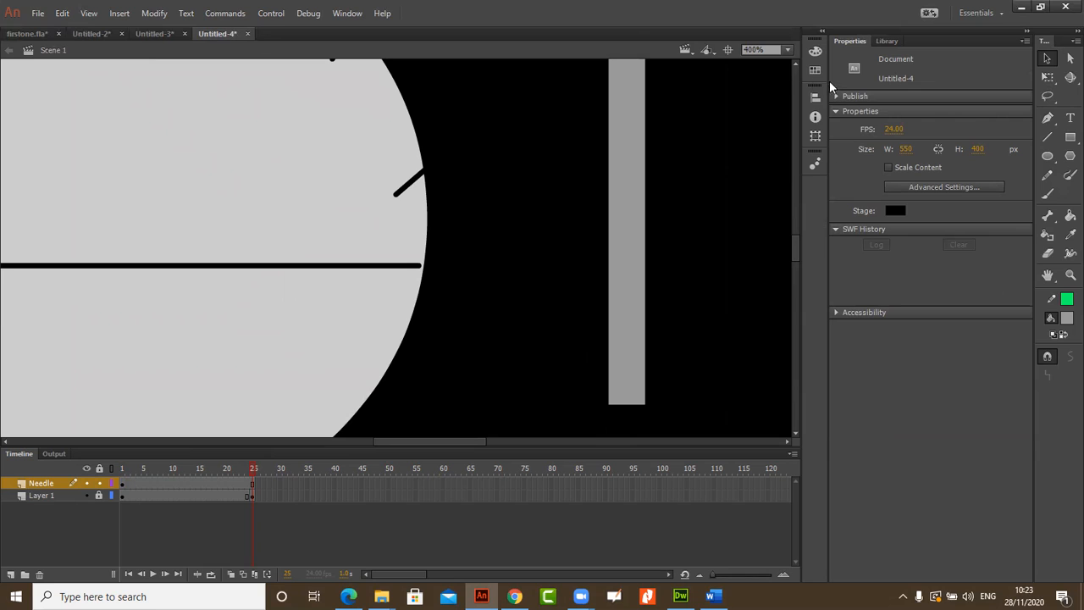
scroll(796, 64, up, 3)
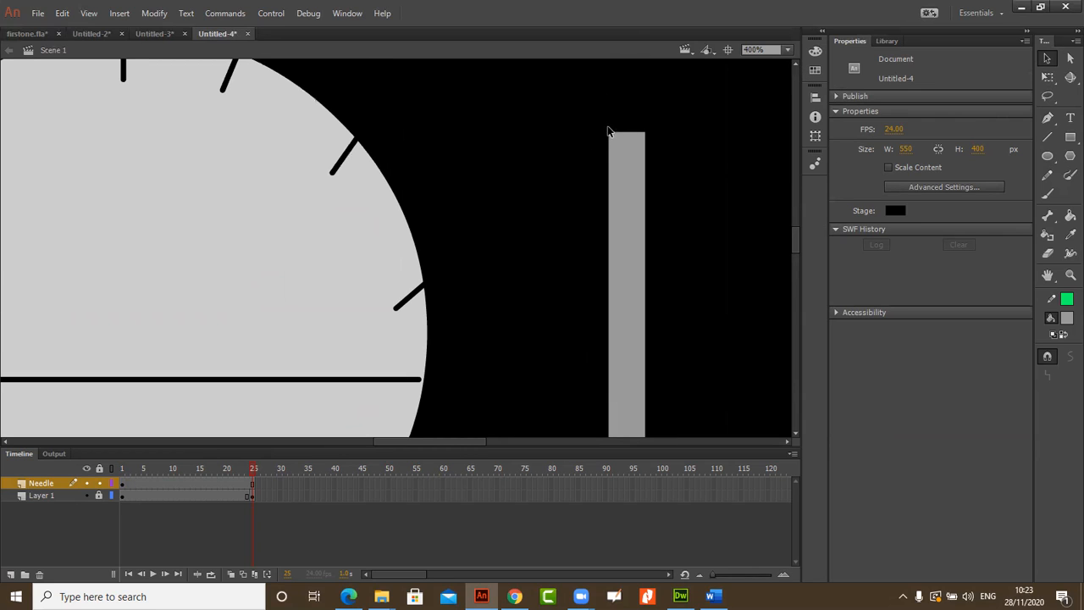
drag(609, 132, 629, 137)
scroll(678, 263, down, 3)
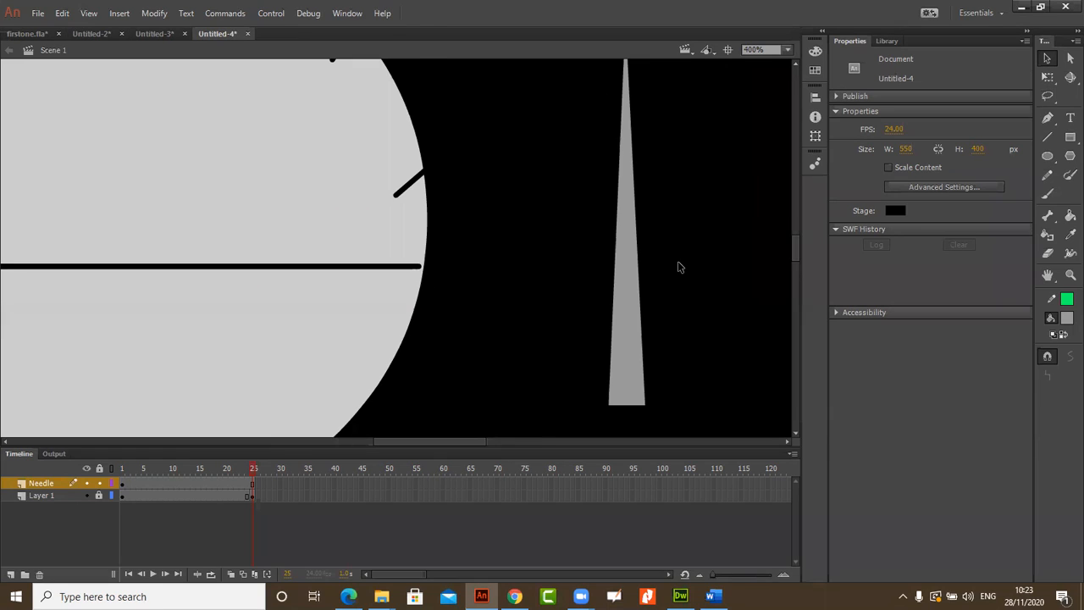
Step: Shorten the grey needle with Free Transform to roughly three quarters of its height and shift it slightly away from the dial
key(ctrl+minus)
drag(485, 105, 569, 388)
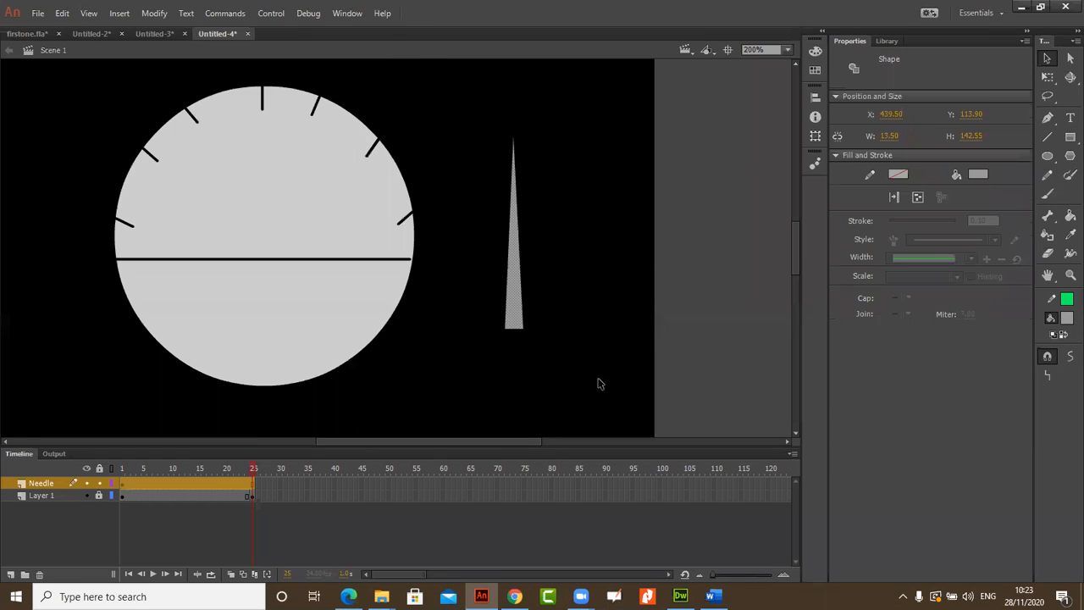
key(q)
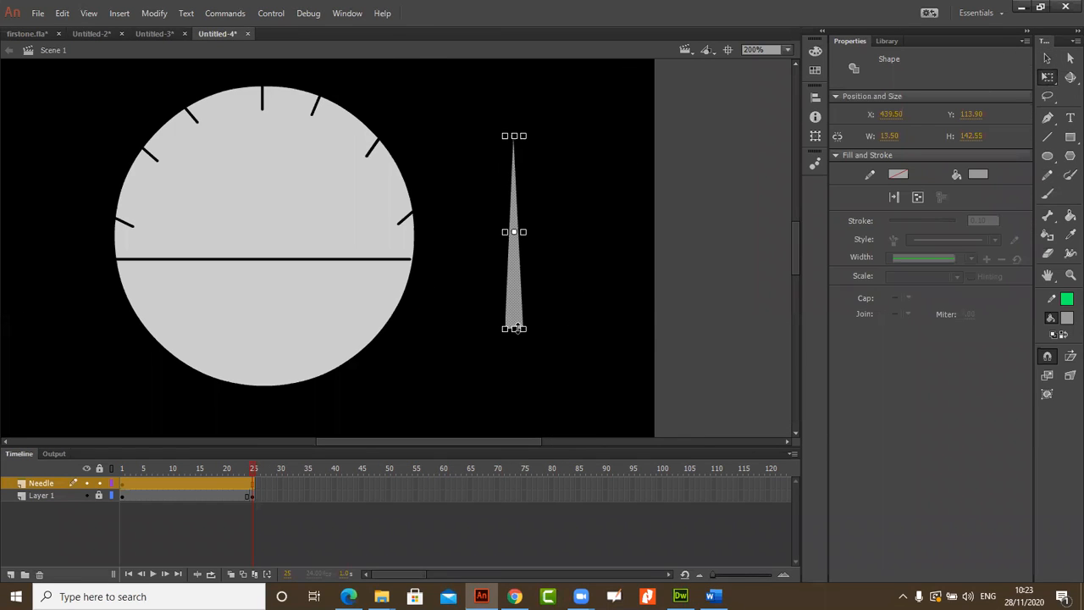
drag(514, 319, 552, 271)
click(629, 273)
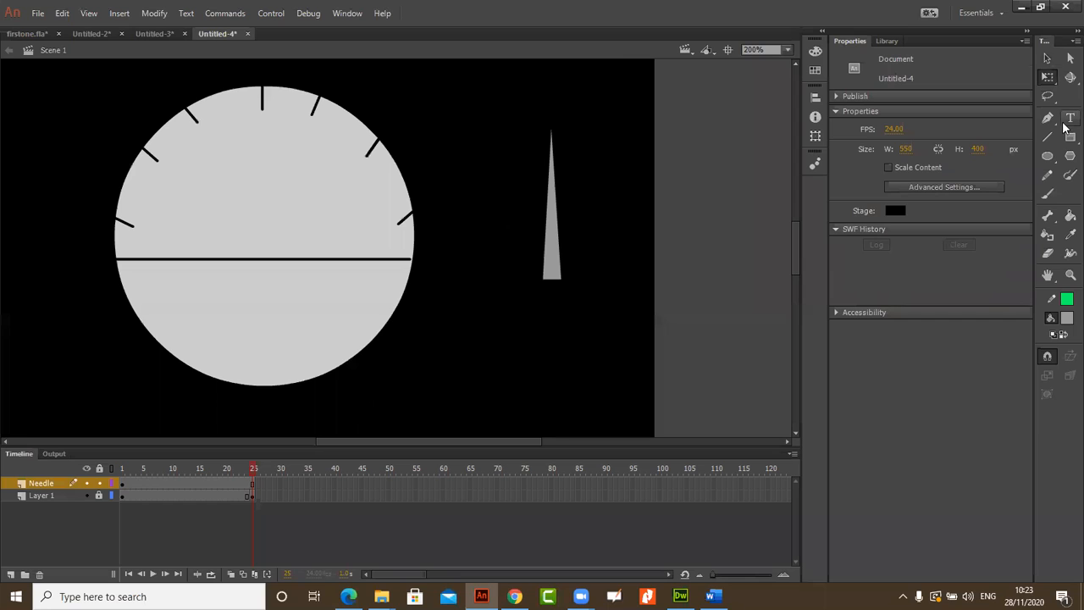
Step: Draw a circle about 20 px in diameter below the needle with the Oval tool and delete its green outline
click(1047, 156)
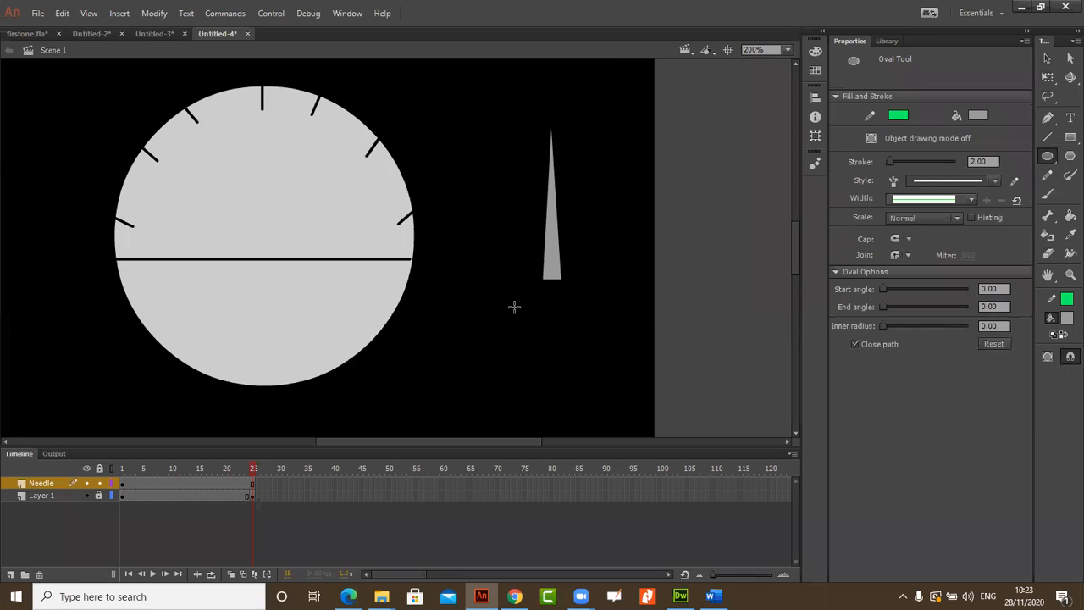
drag(513, 303, 542, 332)
click(1046, 58)
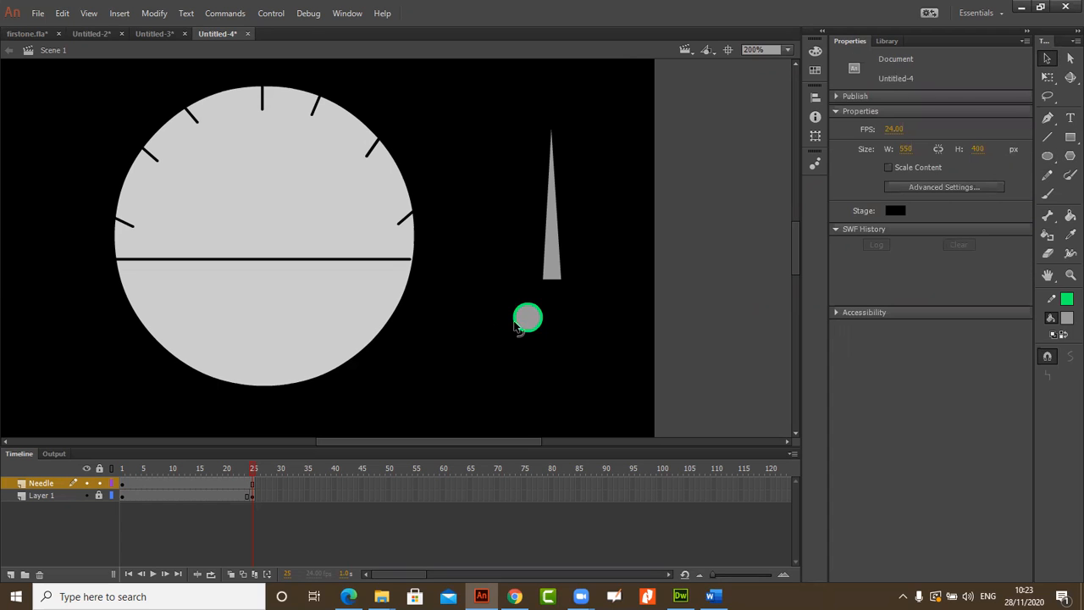
click(535, 329)
key(Delete)
Step: Fill the small circle with the white-to-black radial gradient swatch
click(526, 318)
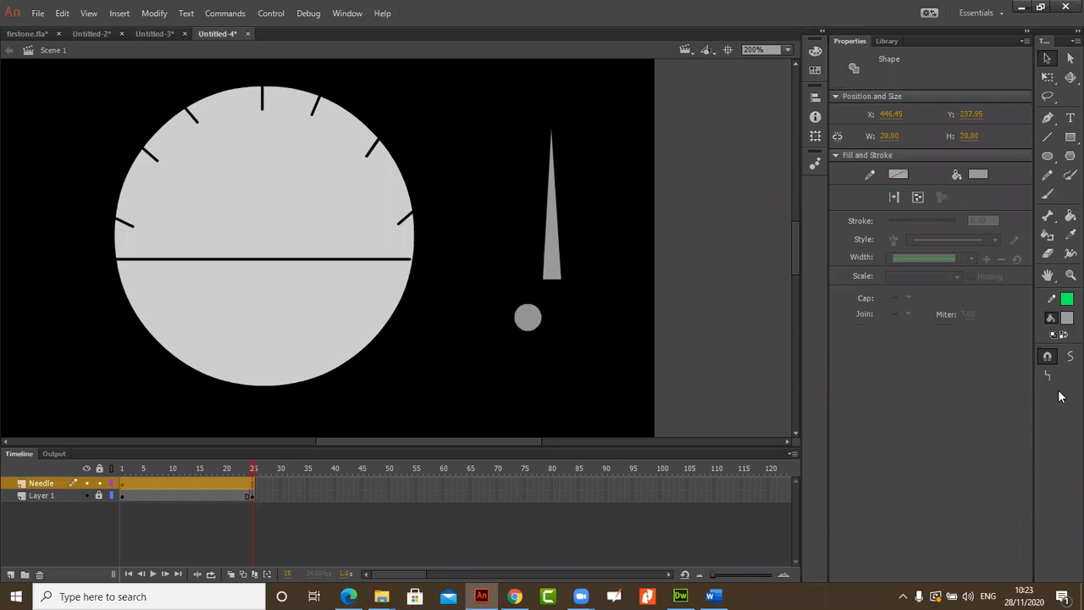
click(1064, 321)
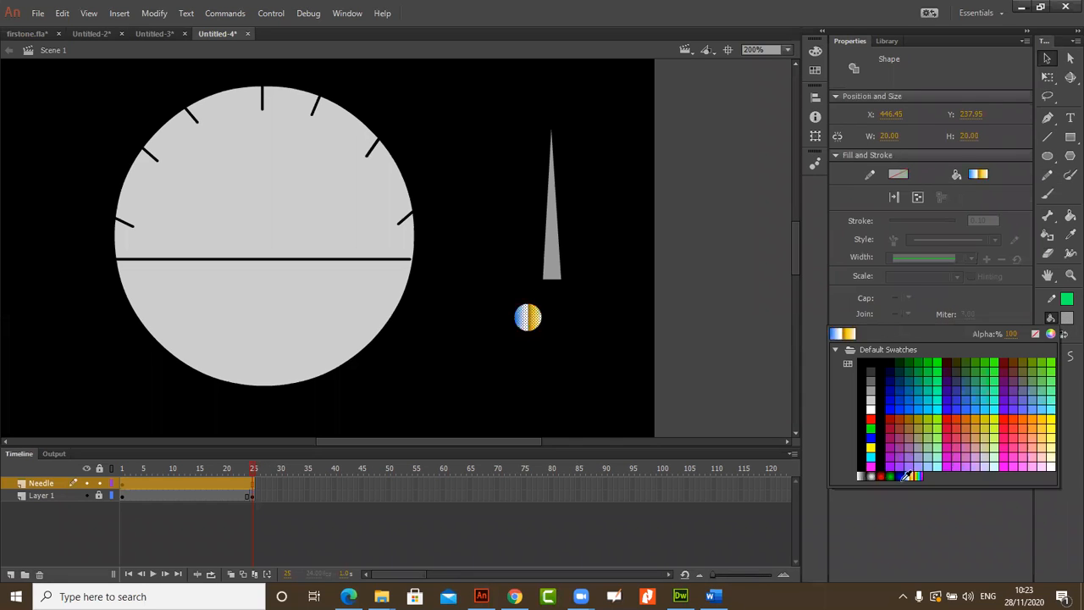
click(870, 477)
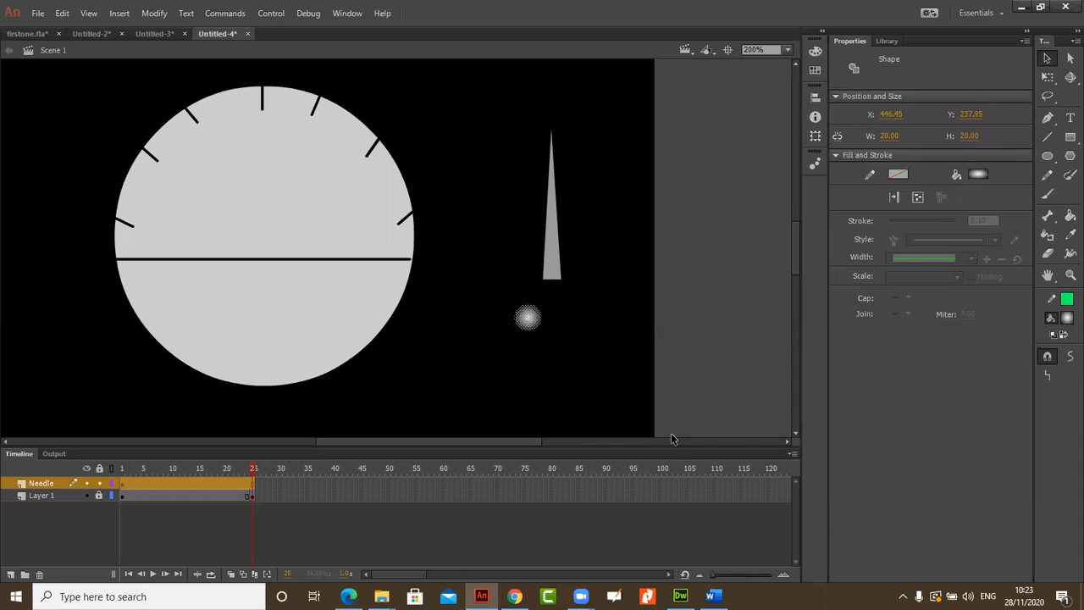
click(603, 342)
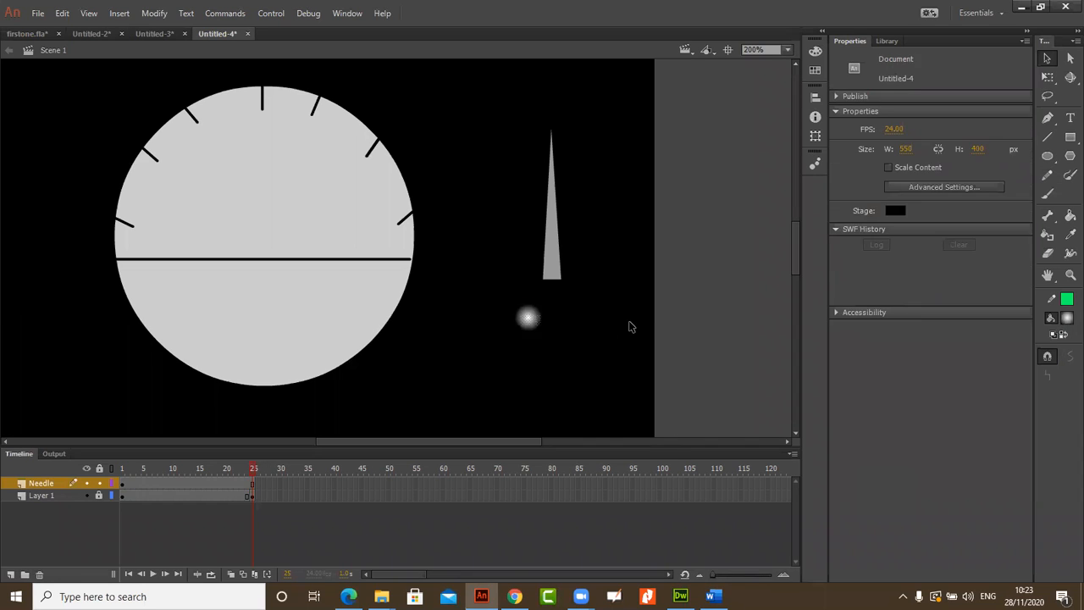
Step: Move the gradient circle onto the needle's base so it is centred on the lower edge
click(528, 318)
drag(530, 319, 555, 283)
click(586, 314)
Step: Select the needle together with its gradient circle and group them
drag(503, 115, 592, 354)
click(592, 354)
drag(518, 110, 592, 336)
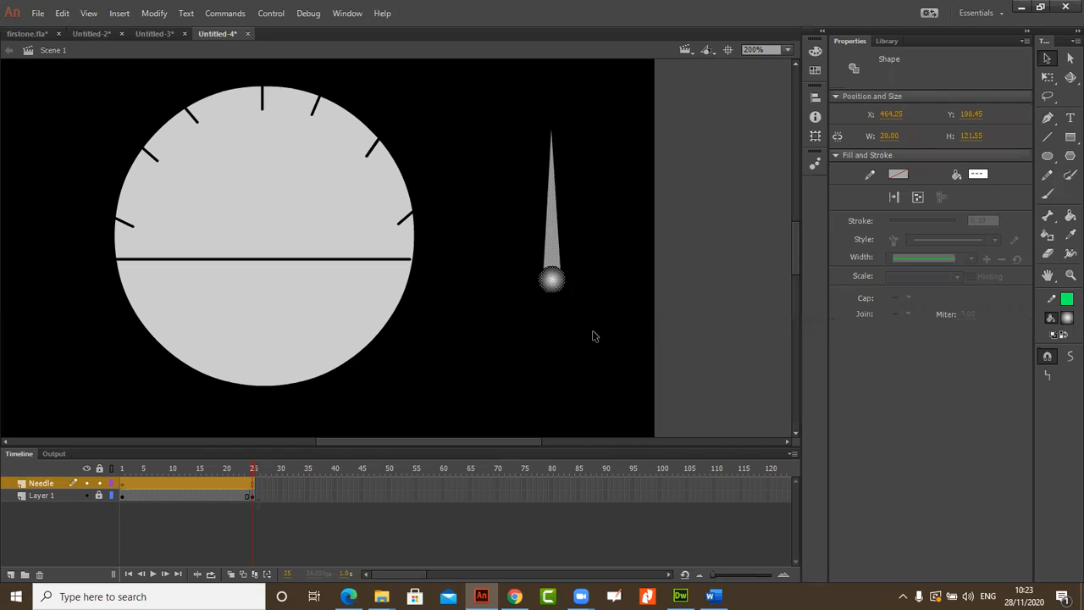
right_click(555, 260)
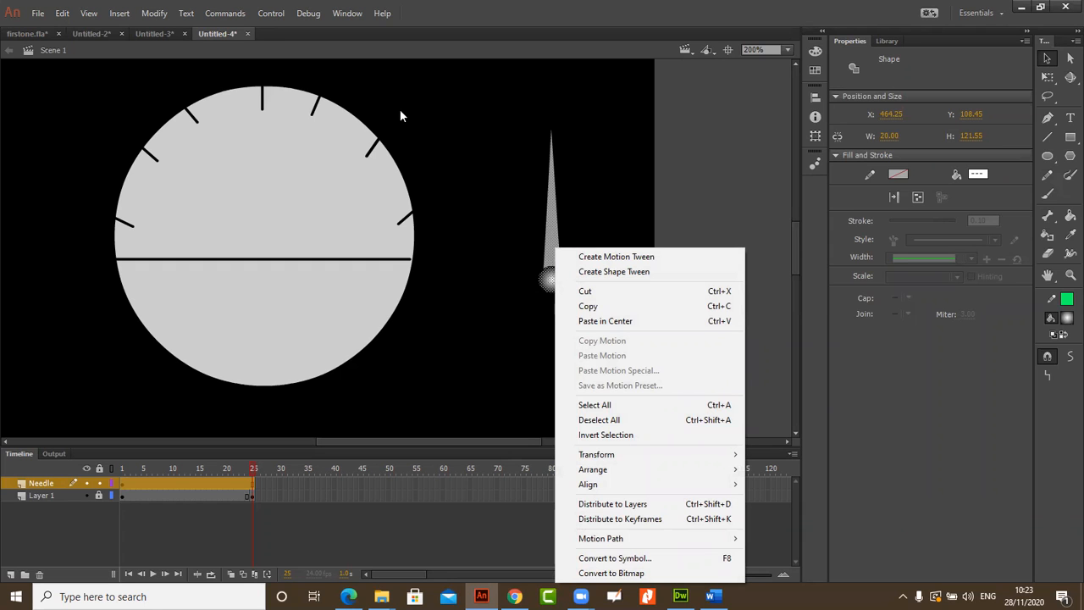
click(313, 18)
mouse_move(275, 17)
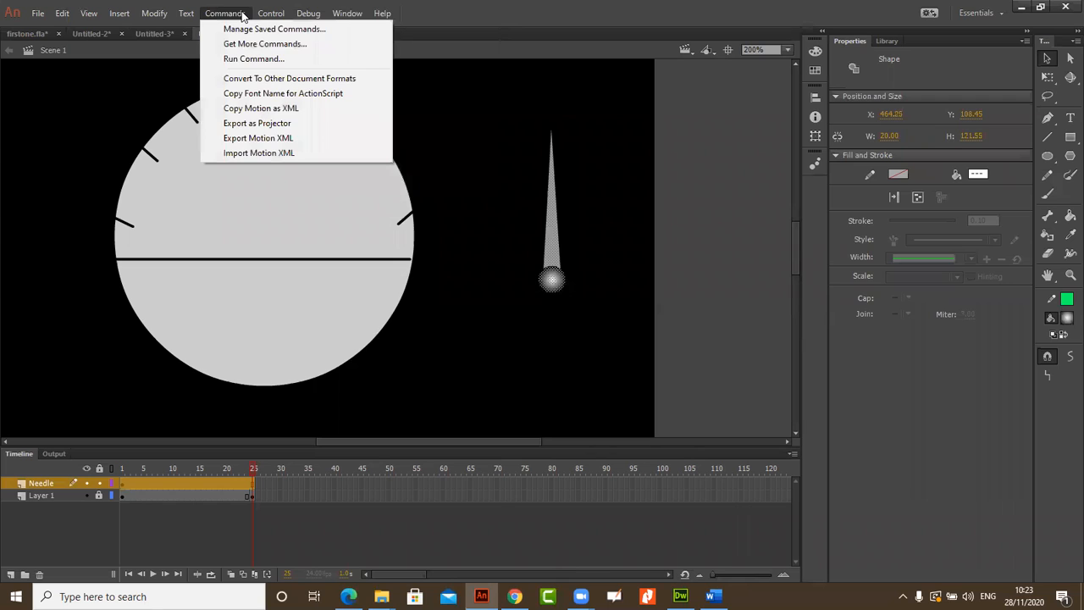
mouse_move(337, 21)
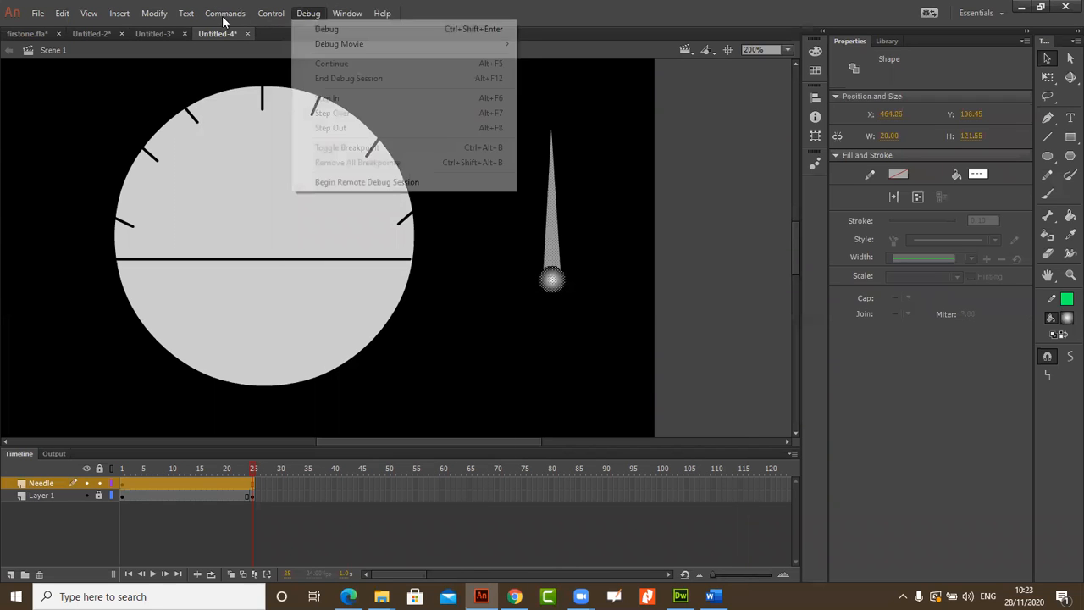
mouse_move(165, 20)
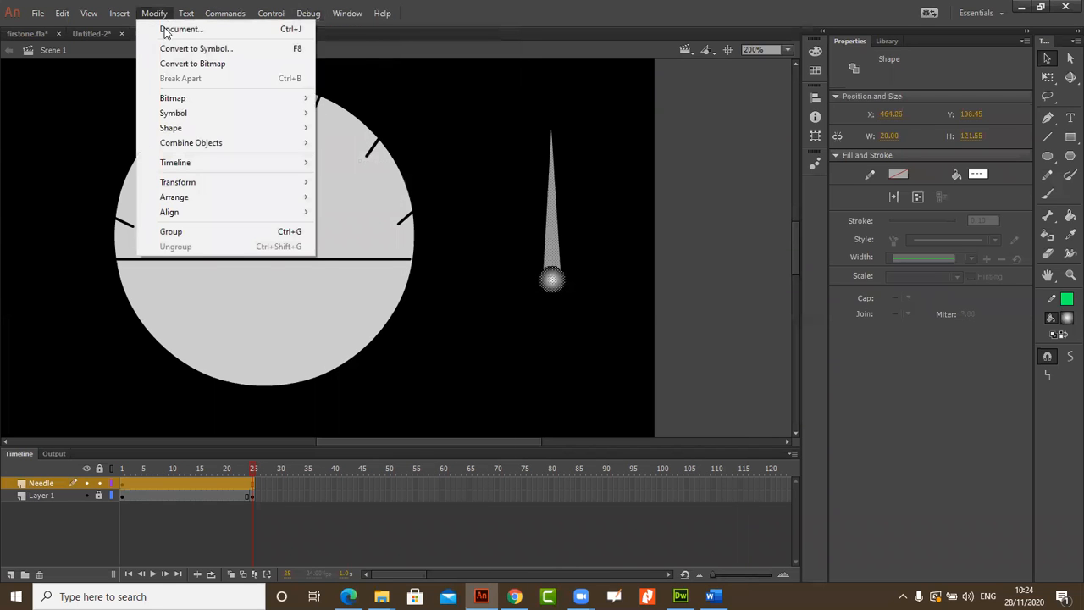
click(210, 231)
Step: Move the needle group onto the dial, upright under the top tick with its circle resting on the horizontal line
click(537, 310)
click(550, 277)
drag(549, 273, 263, 246)
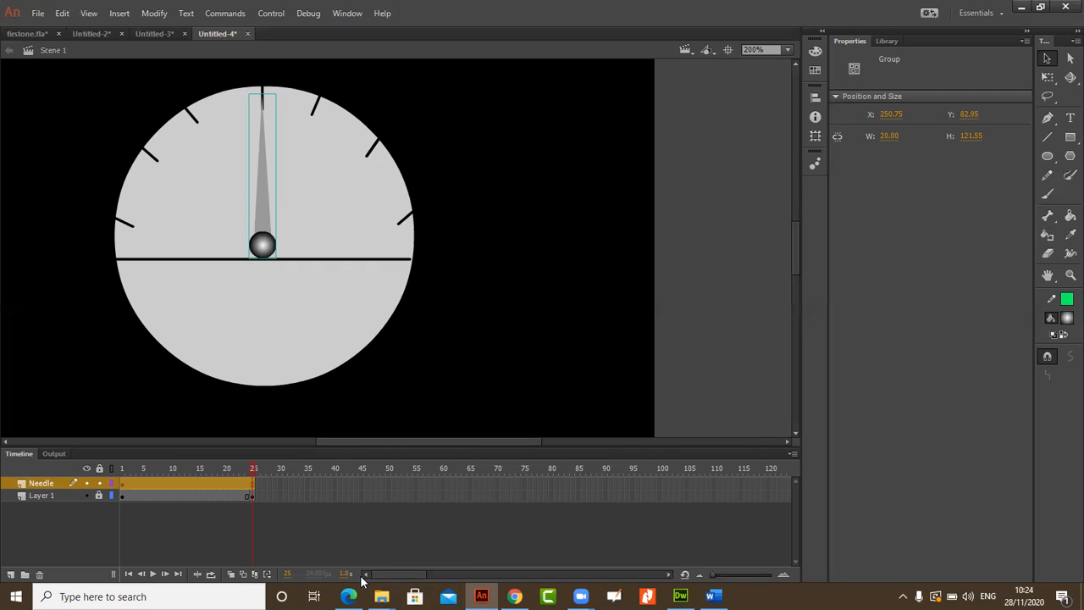
Step: At frame 2 of the Needle layer, move the needle group's transformation point to the centre of its gradient circle
click(125, 485)
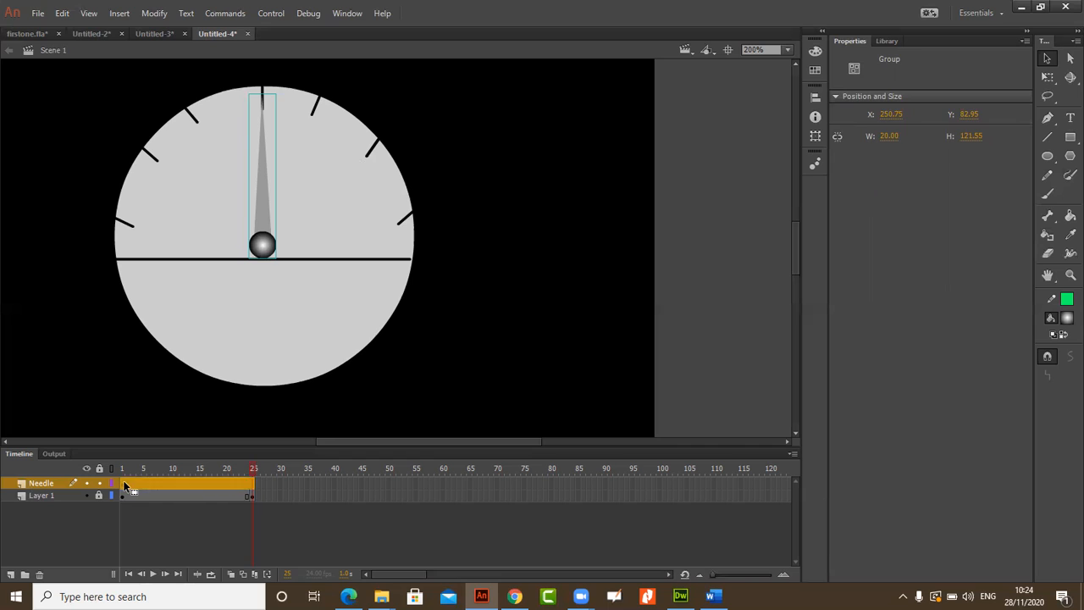
click(125, 484)
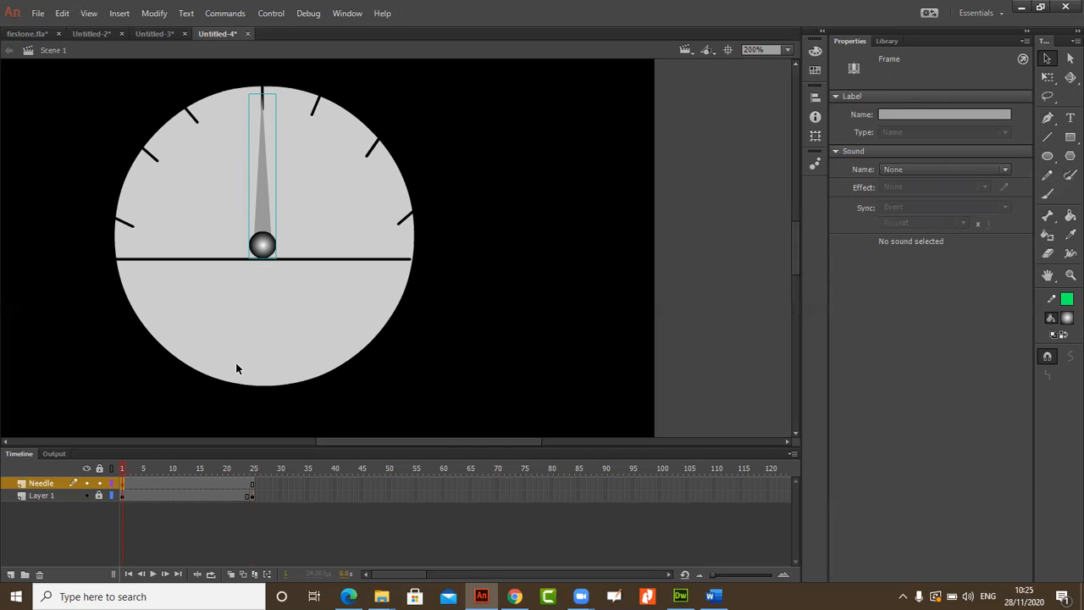
click(128, 483)
click(1048, 77)
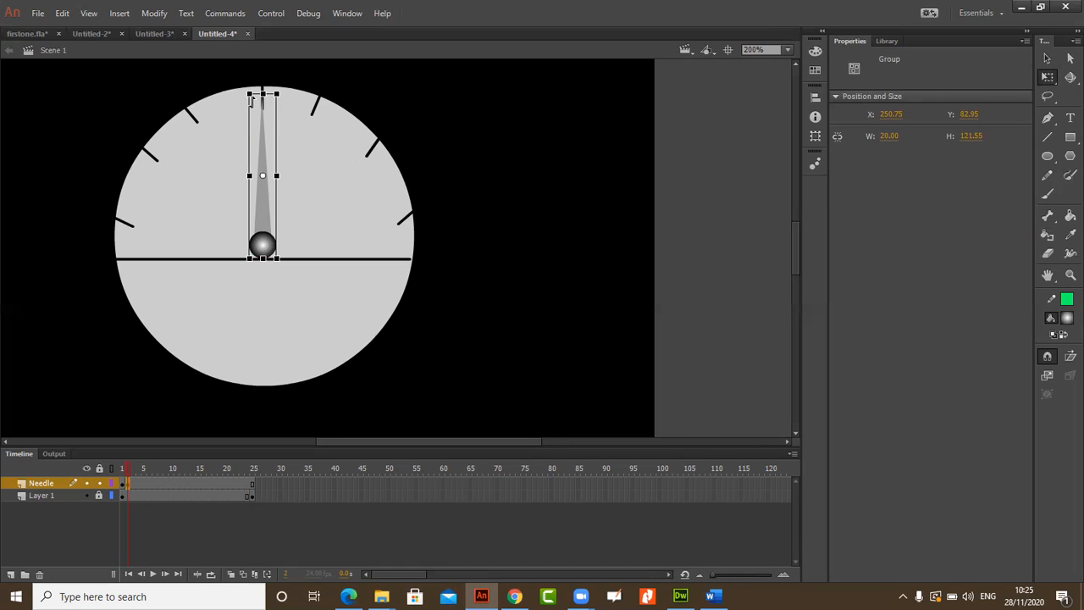
mouse_move(246, 106)
mouse_down()
mouse_move(237, 102)
mouse_move(211, 129)
mouse_move(190, 171)
mouse_move(212, 117)
mouse_move(246, 110)
mouse_up()
key(ctrl+equal)
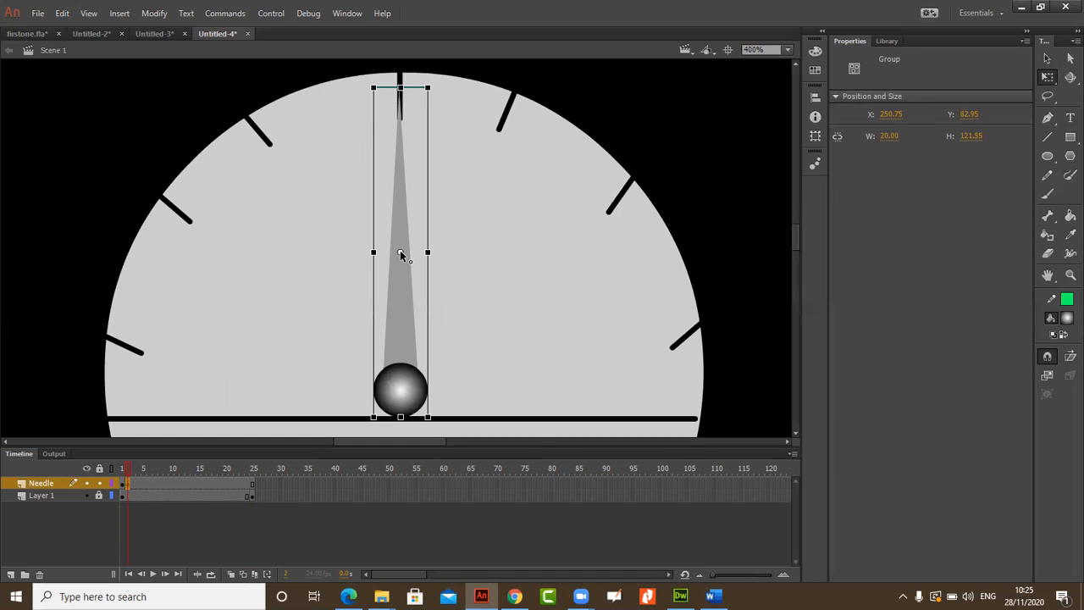
drag(401, 254, 414, 315)
drag(402, 387, 400, 403)
Step: Rotate the needle to the lowest left tick, add keyframes up to frame 4, and rotate it partway towards the next tick there
drag(367, 87, 202, 369)
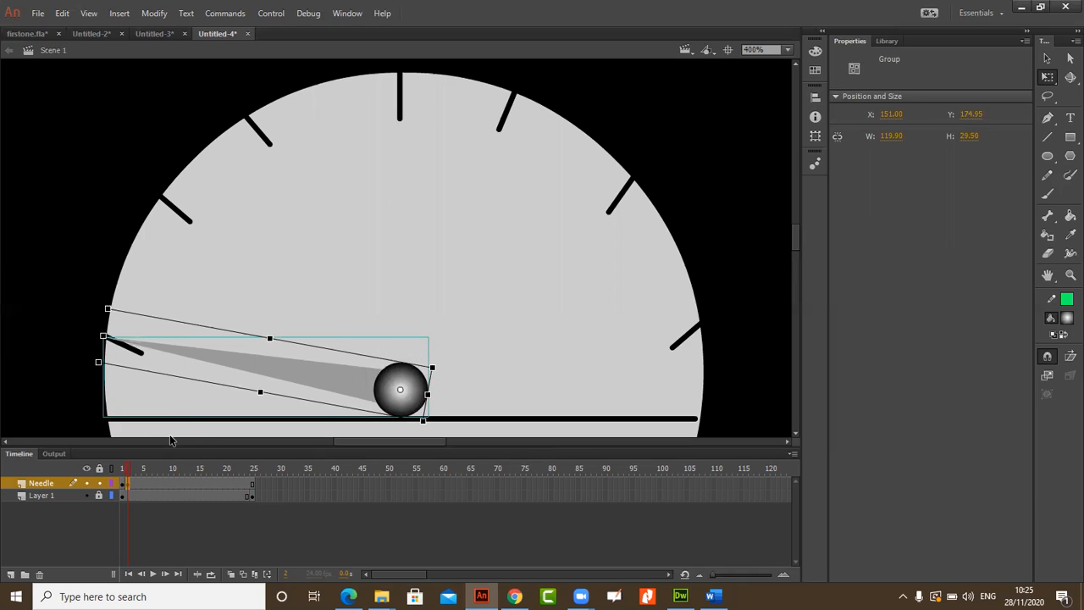
key(F6)
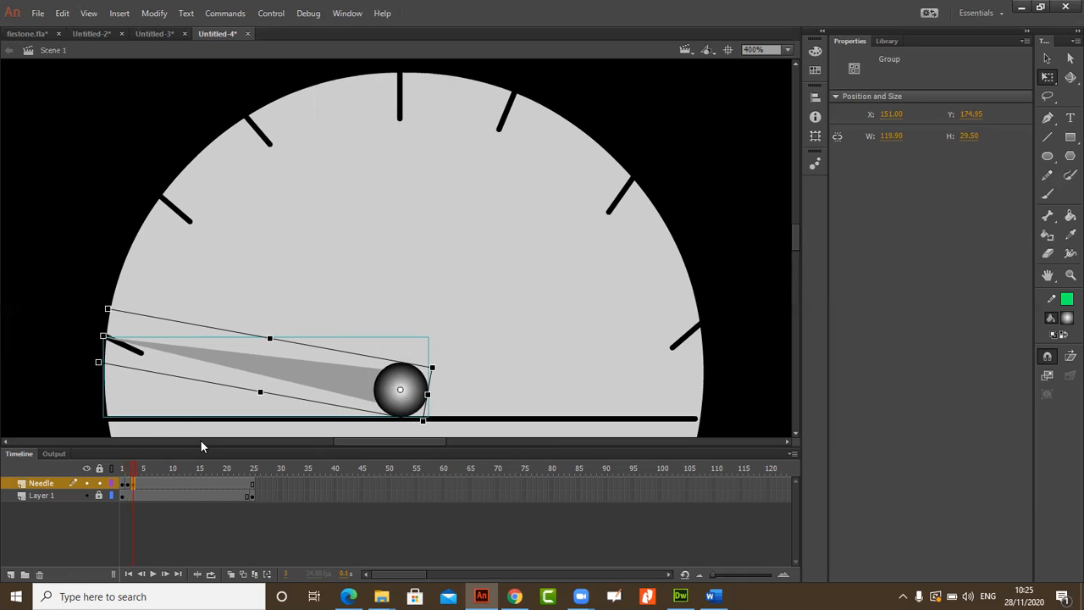
key(F6)
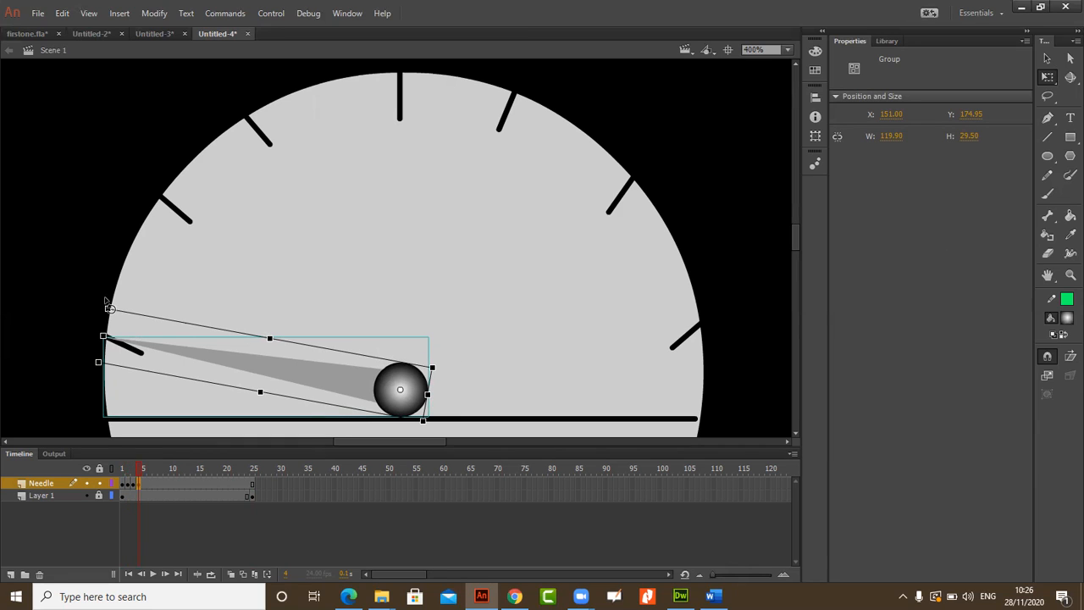
drag(116, 309, 149, 243)
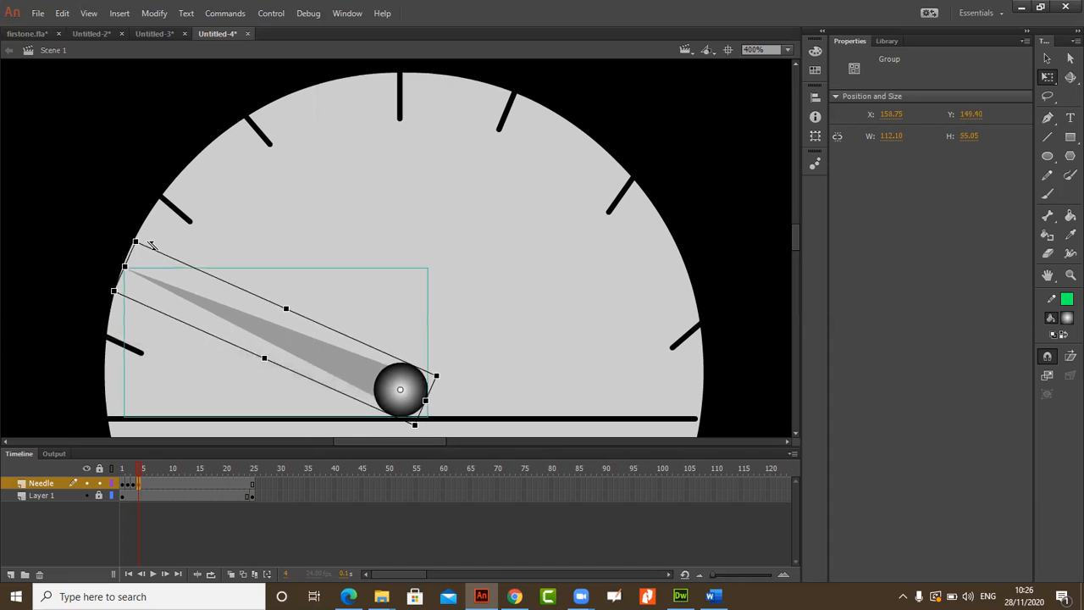
Step: Add keyframes up to frame 8 on the Needle layer, rotating the needle clockwise to the second left tick
key(F6)
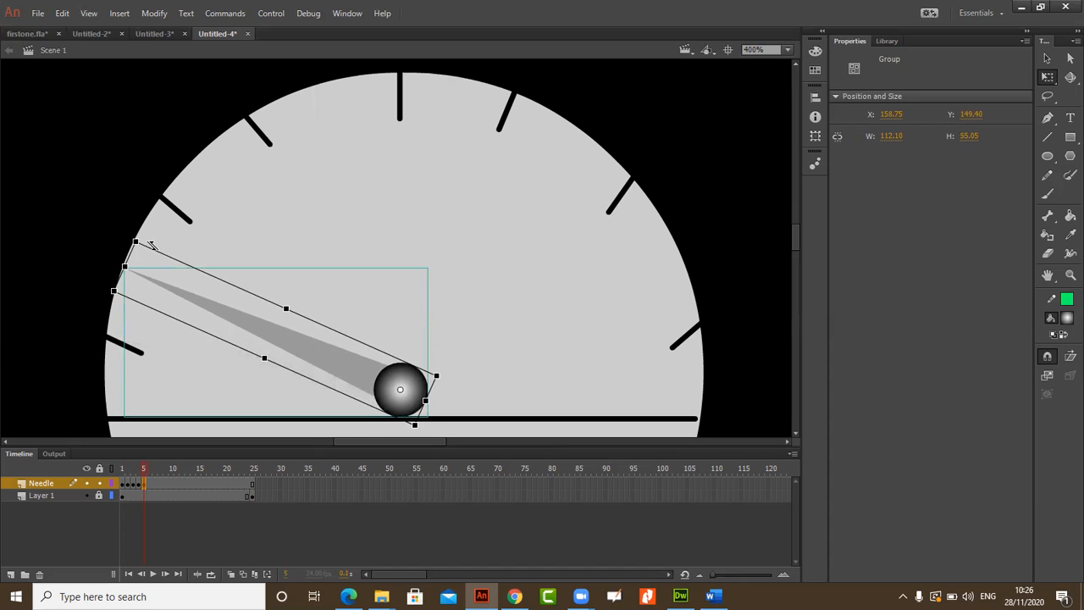
key(F6)
drag(125, 253, 200, 213)
key(F6)
key(F6)
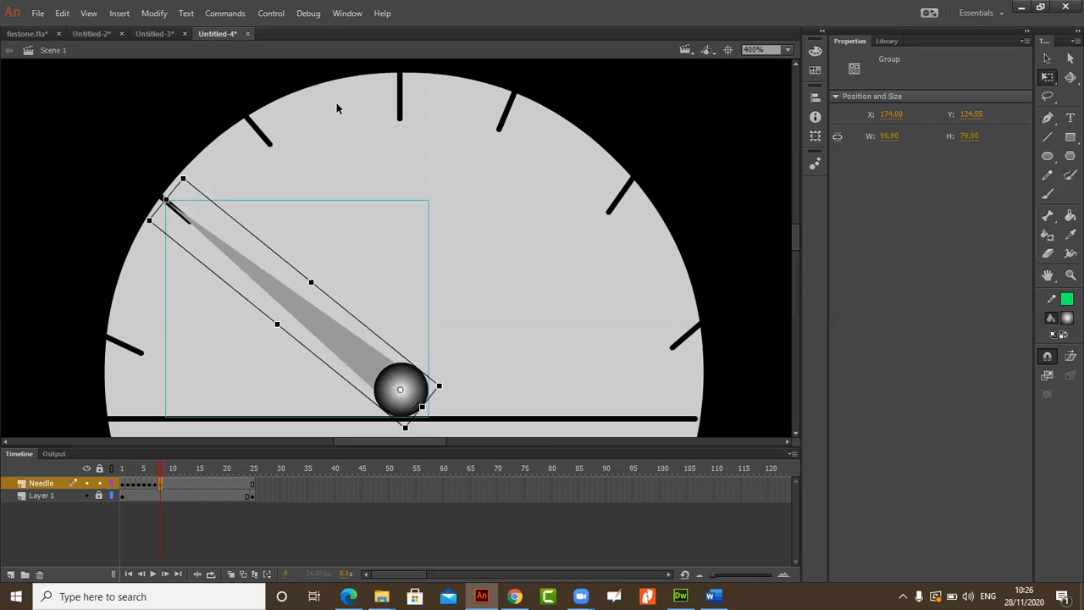
Step: Add keyframes up to frame 14 on the Needle layer, rotating the needle clockwise in stages to just short of the top tick
key(F6)
key(F6)
key(F6)
key(F6)
key(F6)
key(F6)
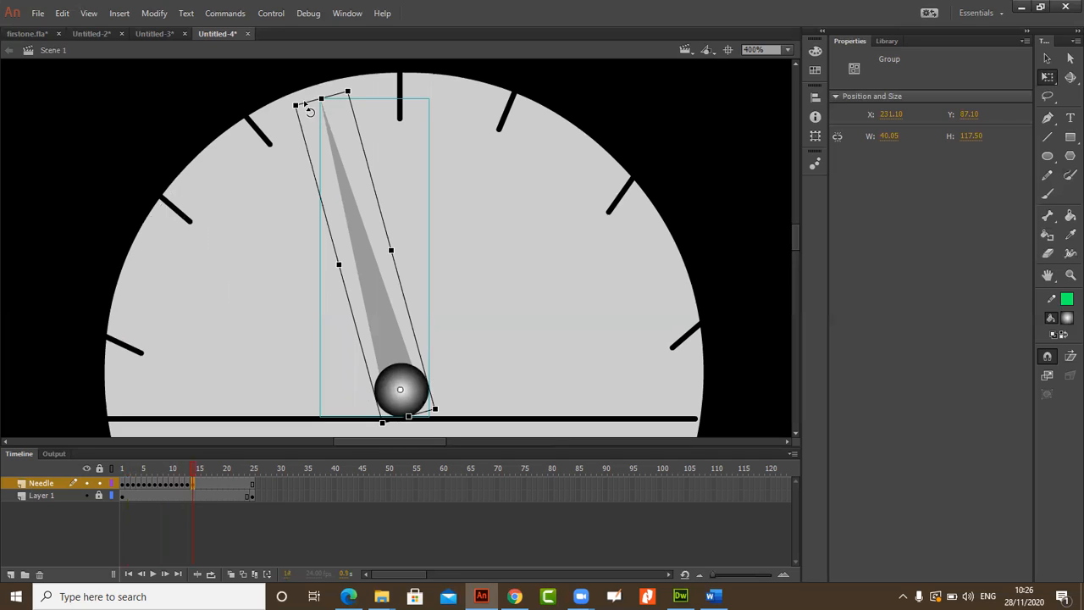
drag(307, 109, 353, 99)
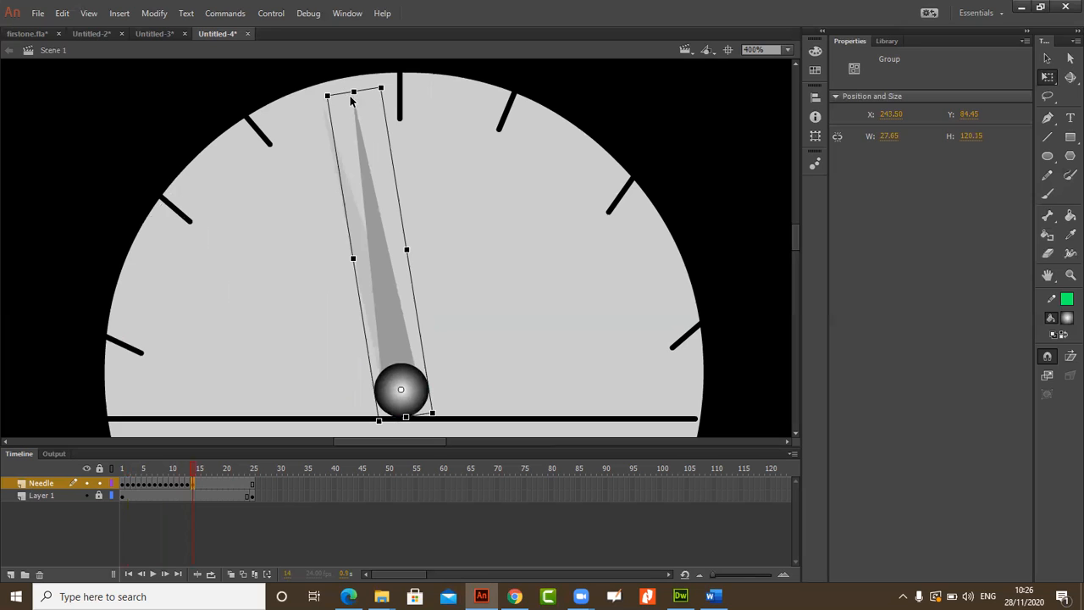
Step: Add keyframes up to frame 25, rotating the needle clockwise past the top tick to between the next two right-hand ticks
drag(352, 84, 503, 103)
key(period)
key(F6)
key(F6)
key(F6)
key(F6)
key(F6)
key(F6)
drag(515, 101, 551, 121)
key(F6)
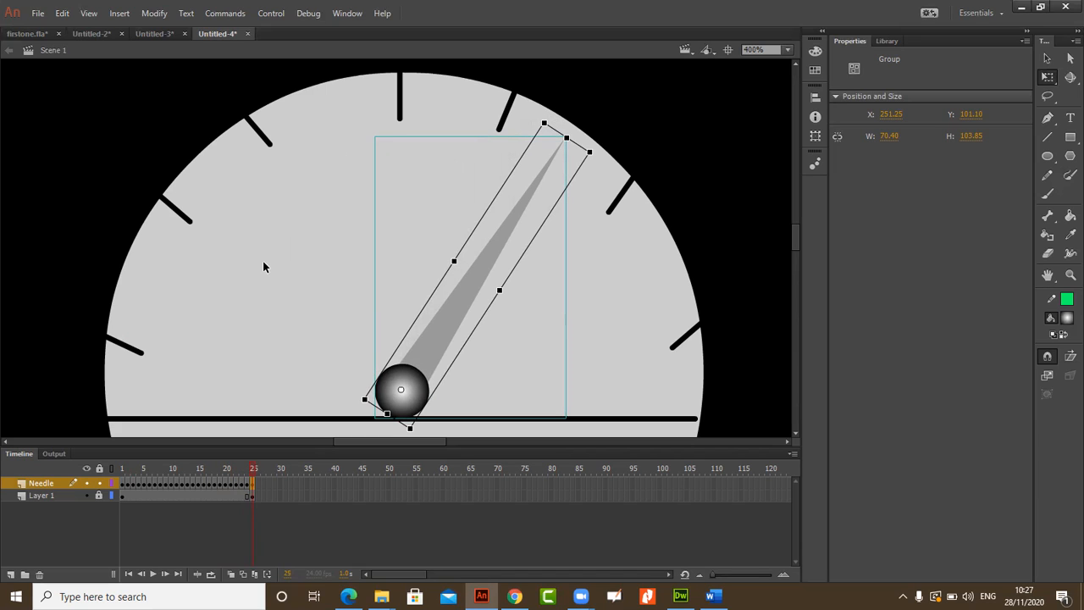
Step: Test the movie to preview the needle sweeping across the dial, and return to the stage
key(ctrl+Return)
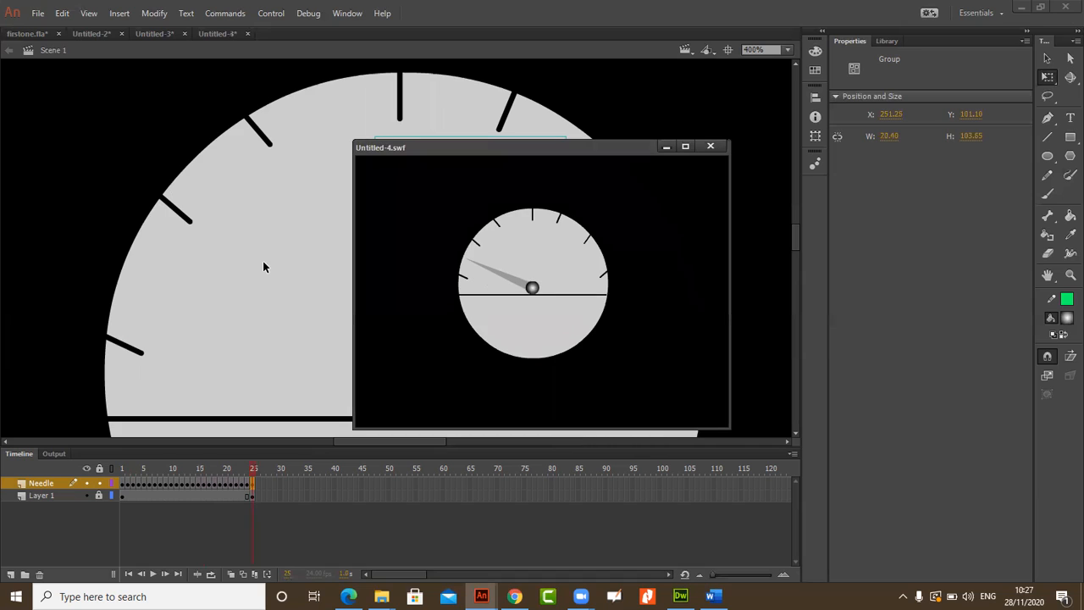
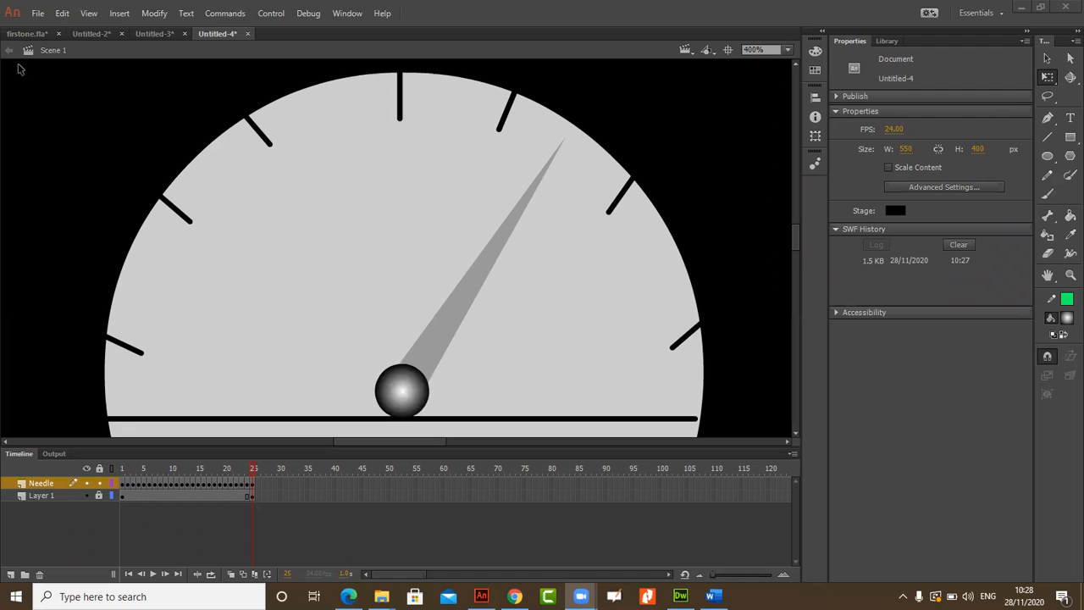
click(579, 343)
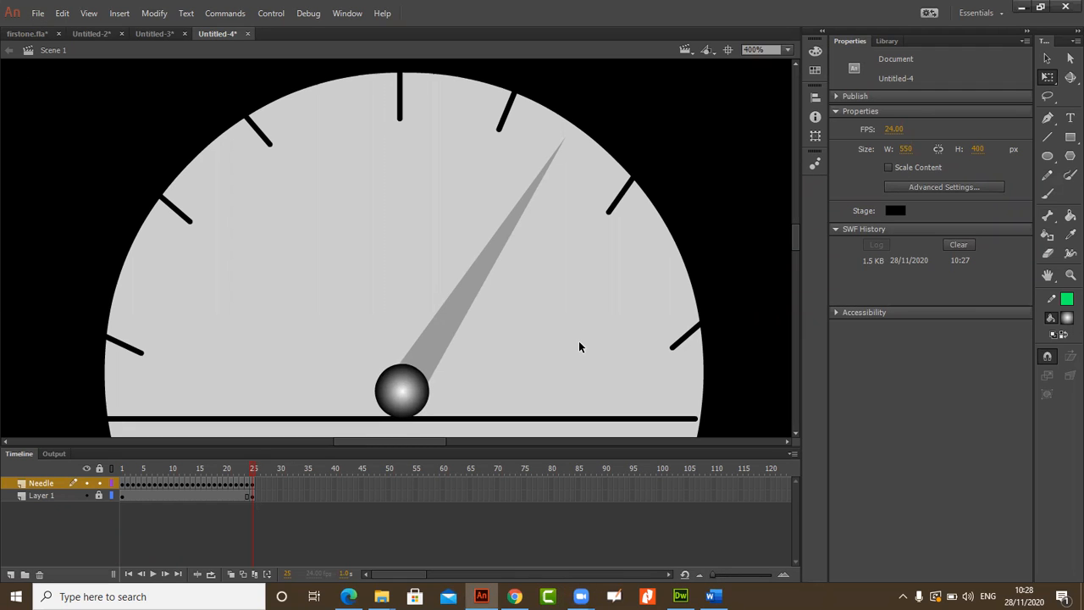
Step: Unlock Layer 1, fill the dial at its frame 25 keyframe with the blue radial gradient, and test the movie
click(97, 497)
click(252, 497)
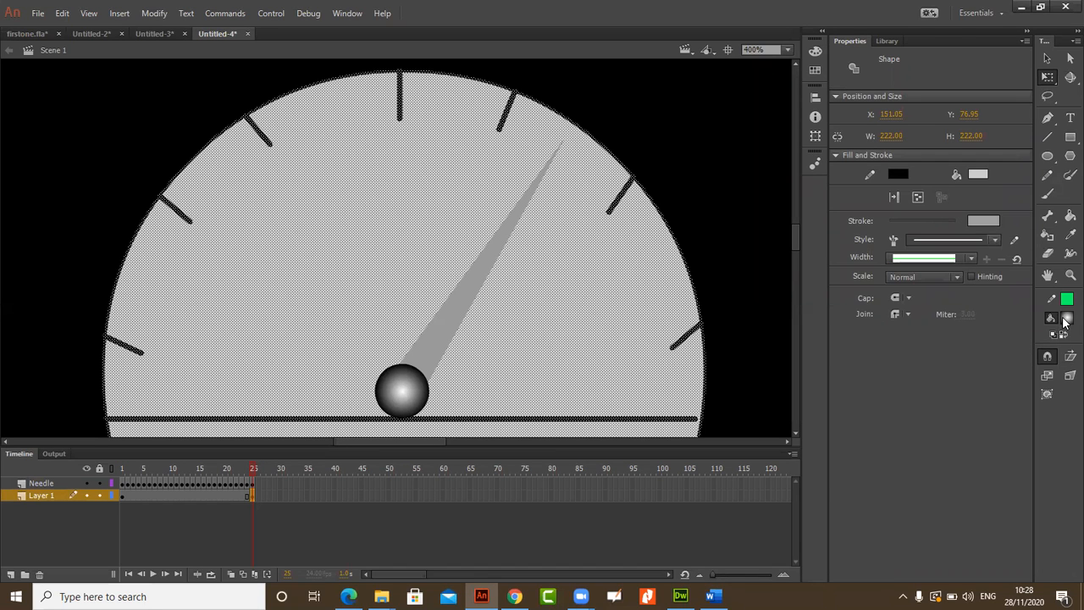
click(1065, 319)
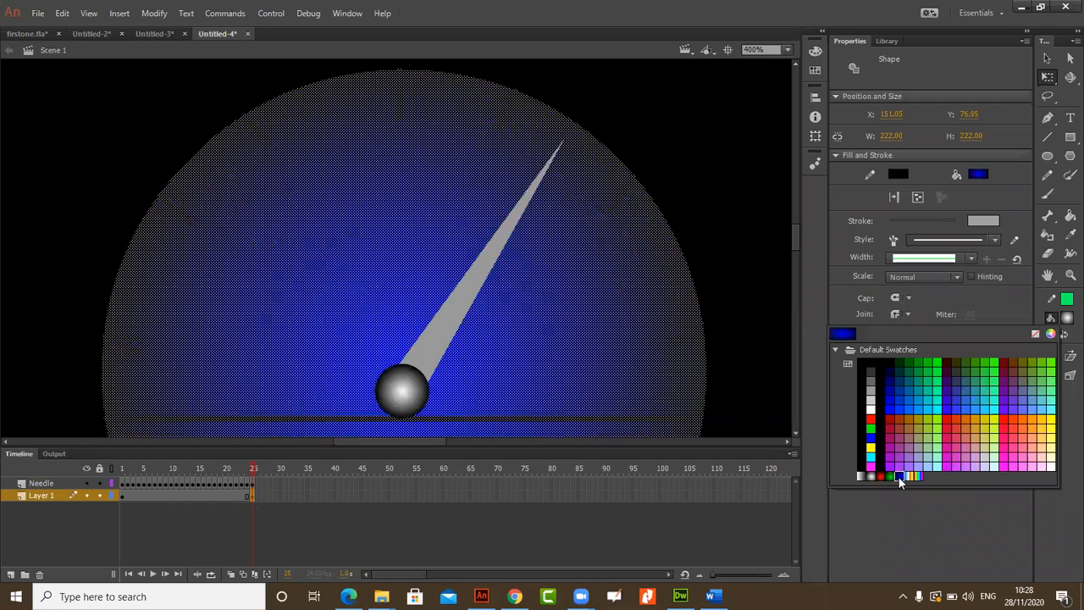
click(900, 475)
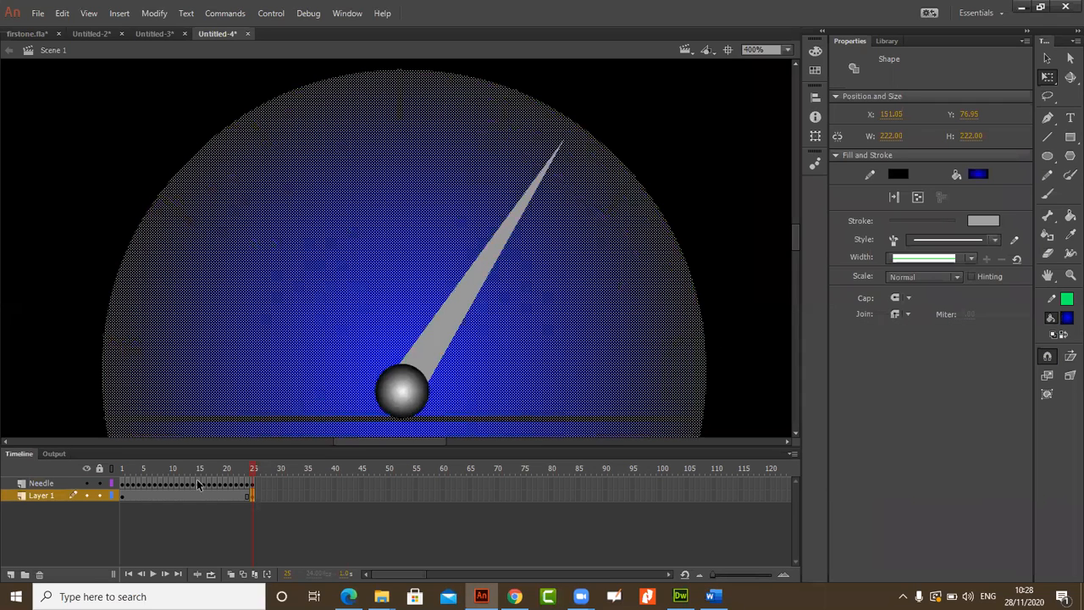
key(ctrl+Return)
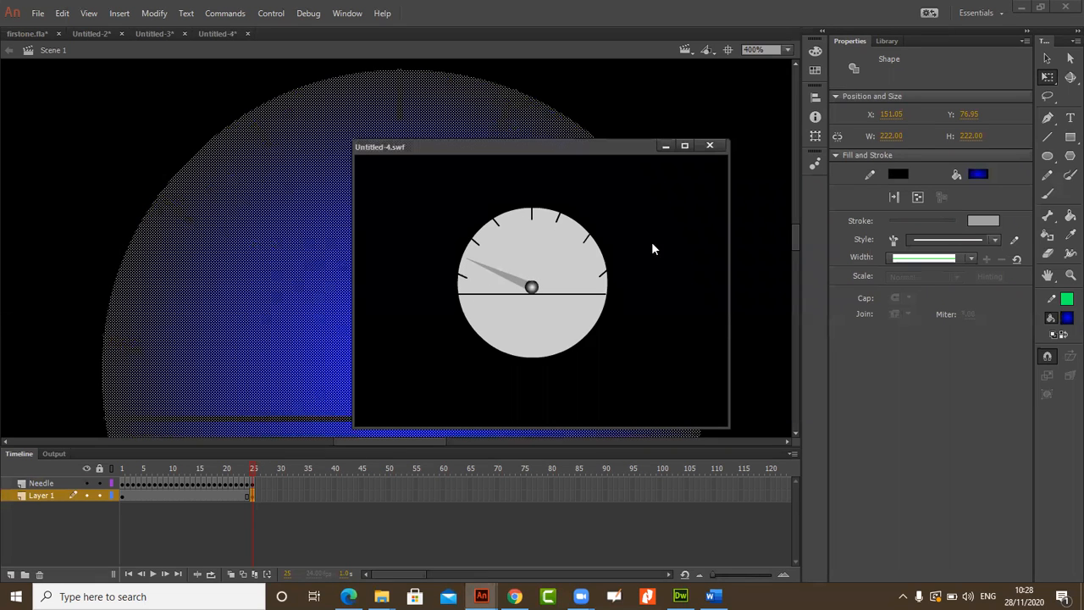
click(709, 146)
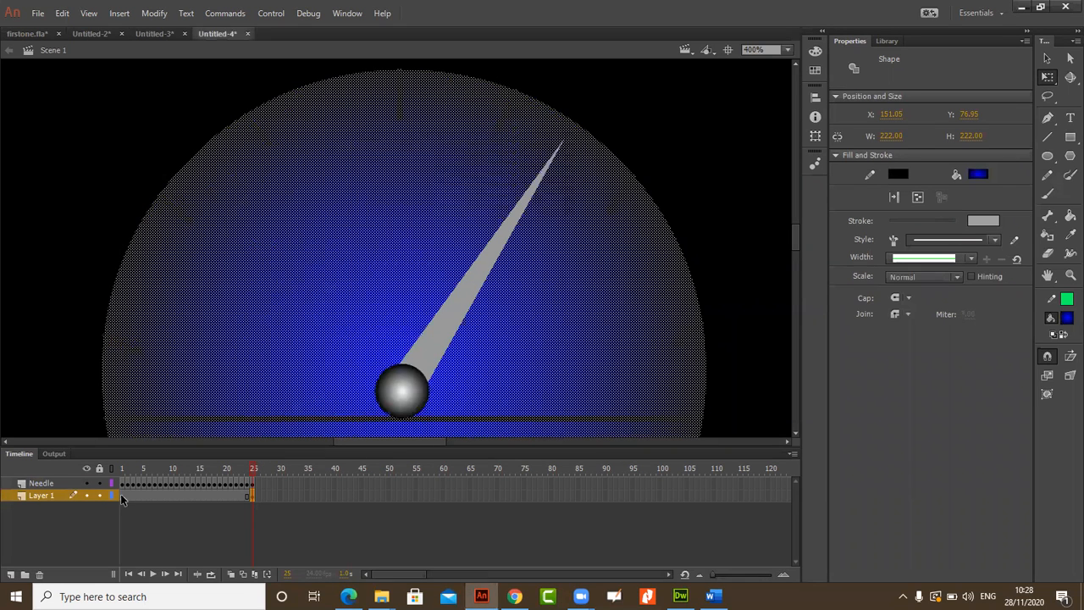
Step: Fill the dial at Layer 1's first keyframe with the blue radial gradient and test the movie again
click(122, 496)
click(233, 321)
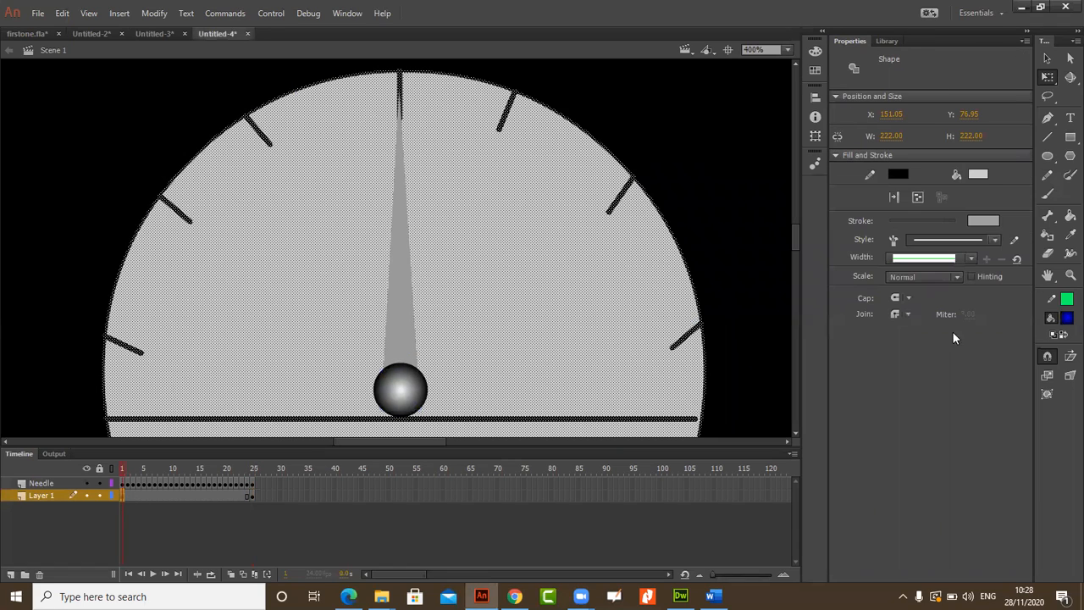
click(1065, 320)
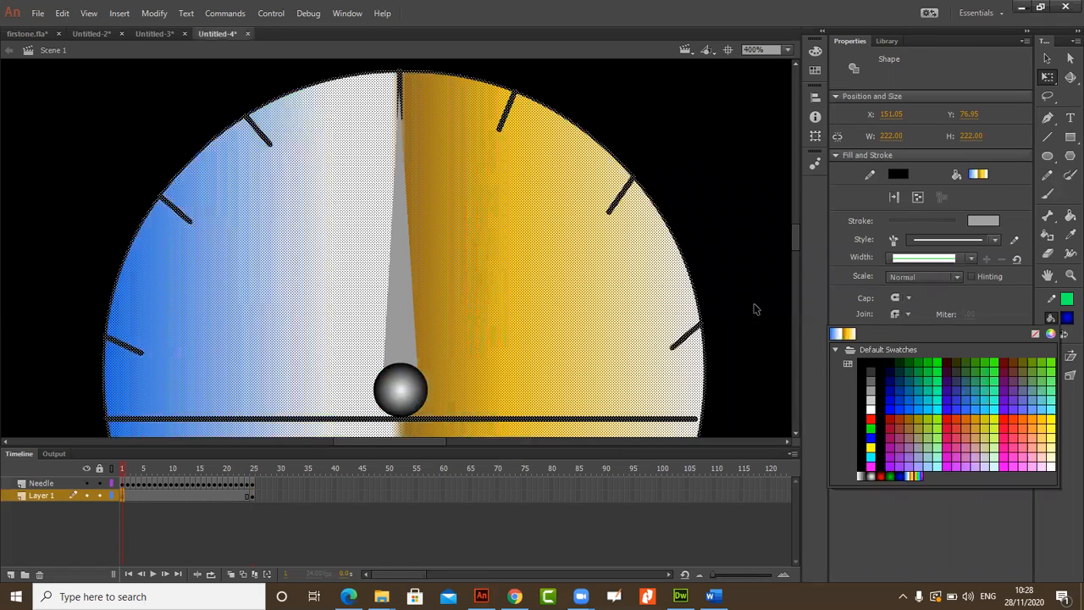
click(746, 263)
key(ctrl+Return)
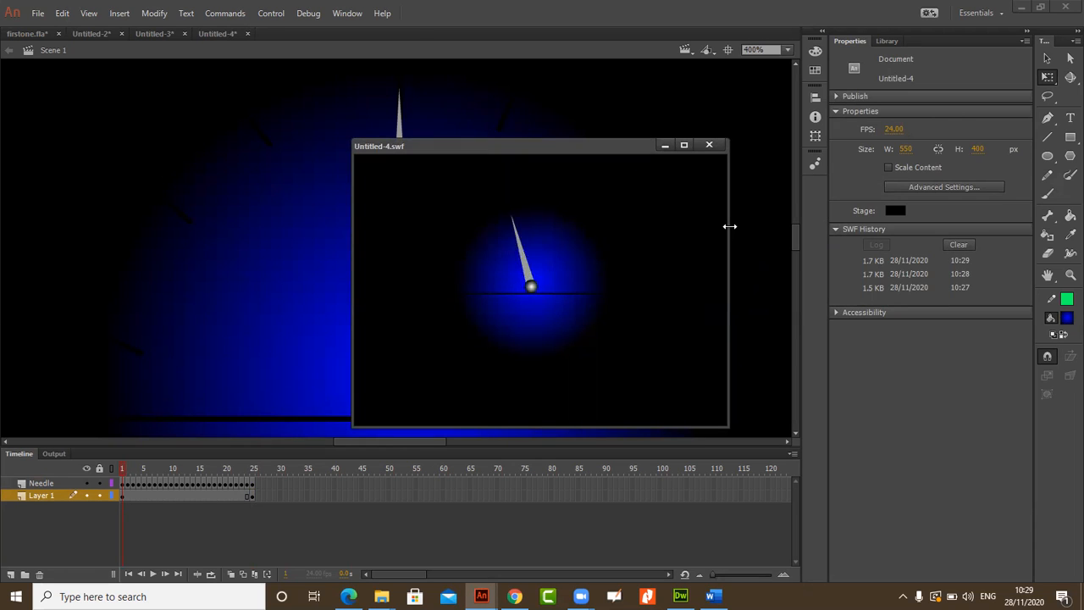
click(709, 145)
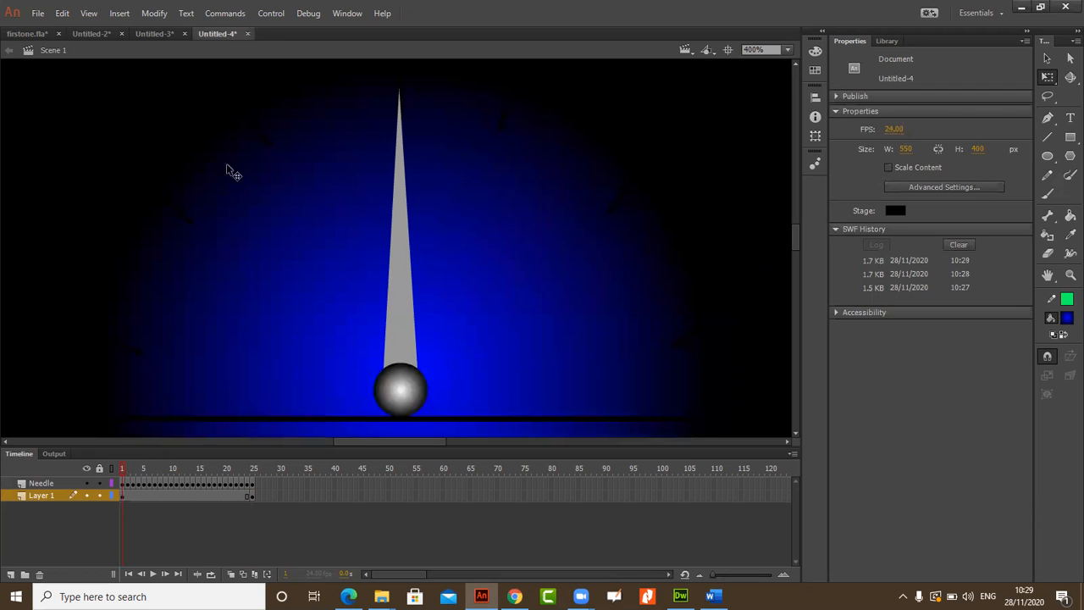
Step: Create a new ActionScript 3.0 document of 550 × 400 px at 24 fps with a white background
click(38, 13)
click(55, 29)
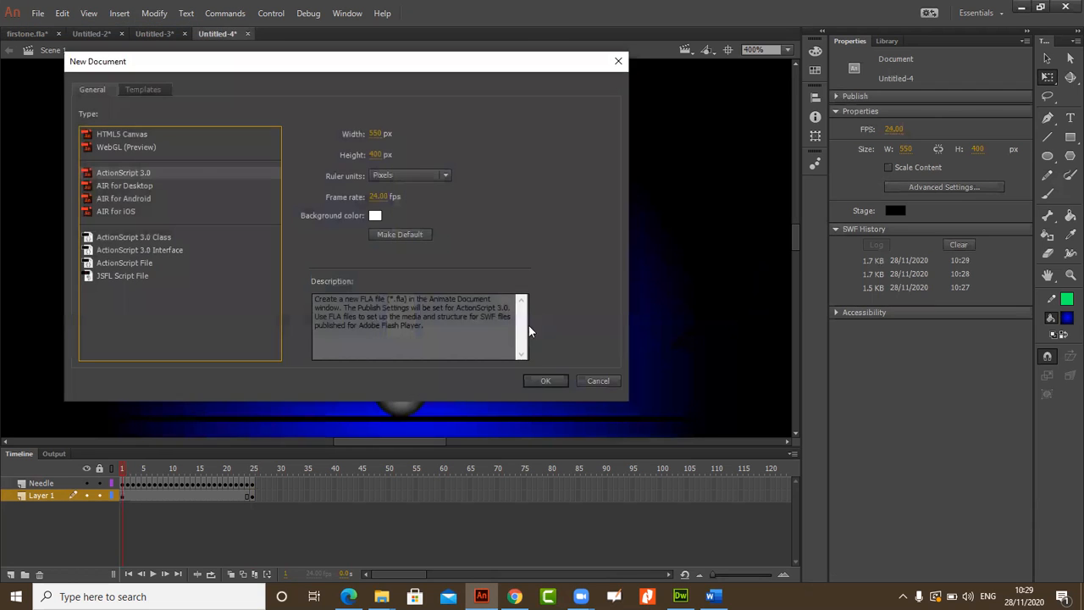
click(541, 380)
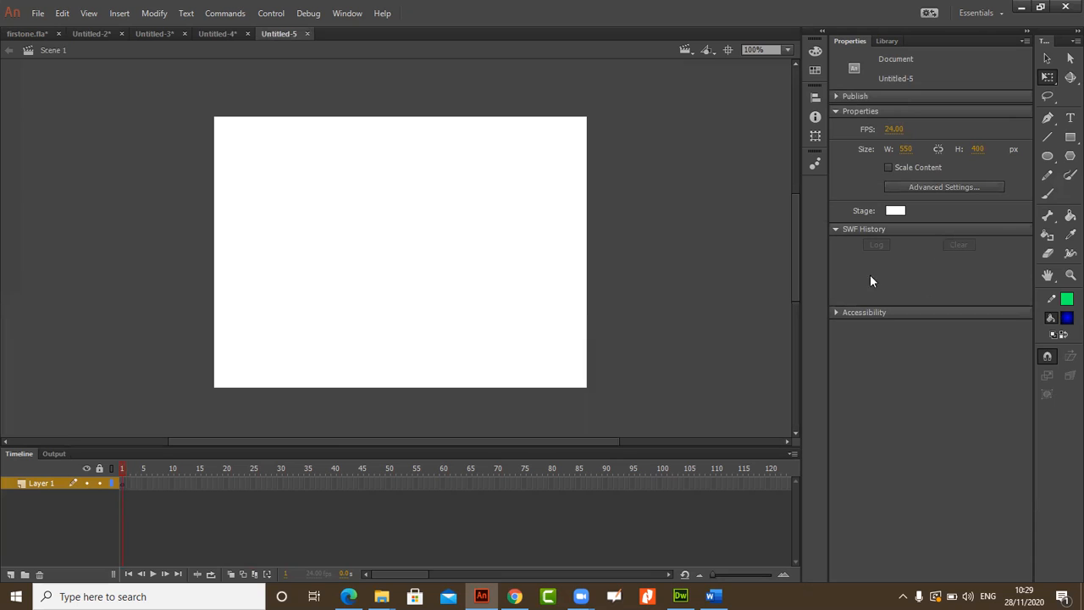
Step: Add a static text block on the stage containing only the letter O in blue Verdana Bold, 63 pt
click(1069, 117)
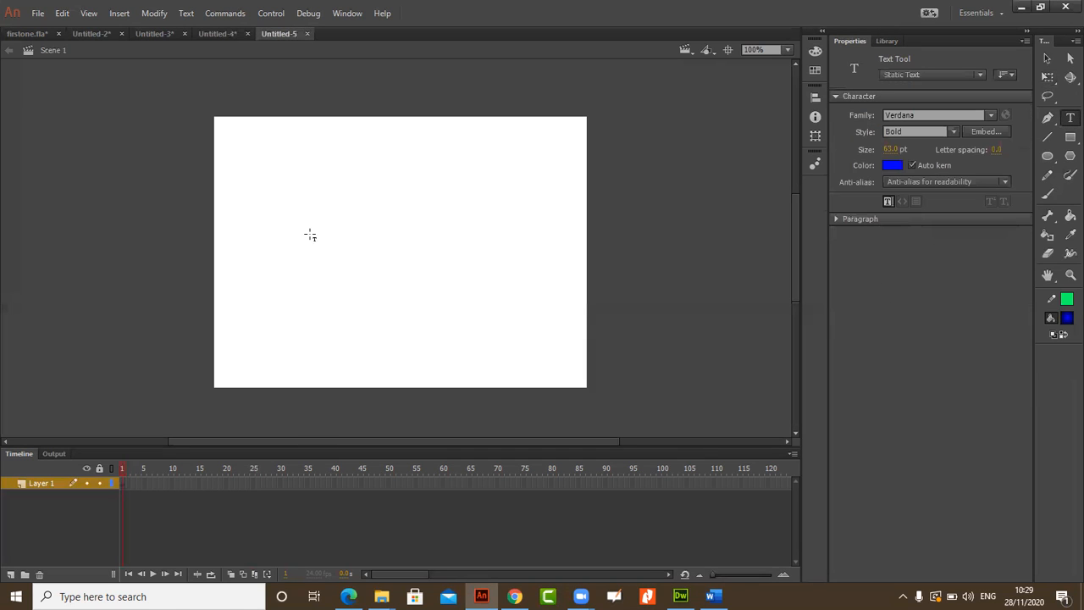
click(382, 254)
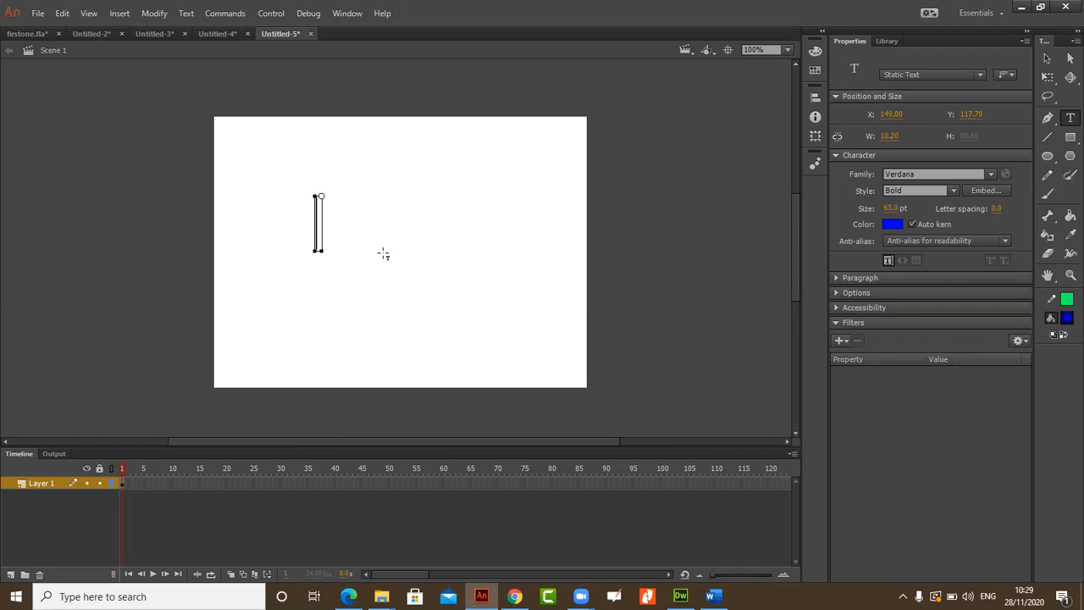
text(ON)
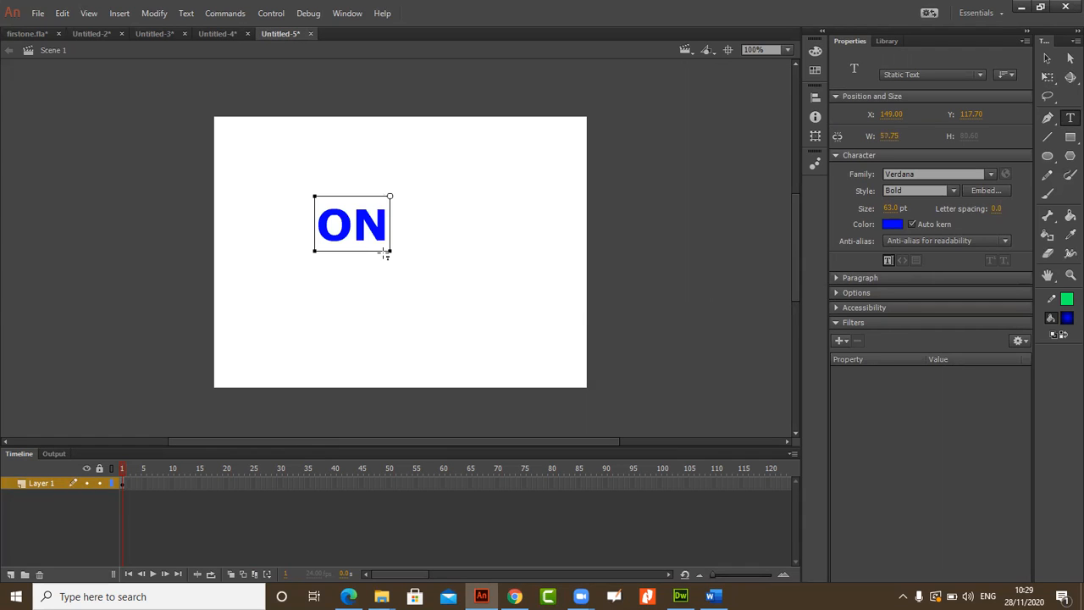
key(BackSpace)
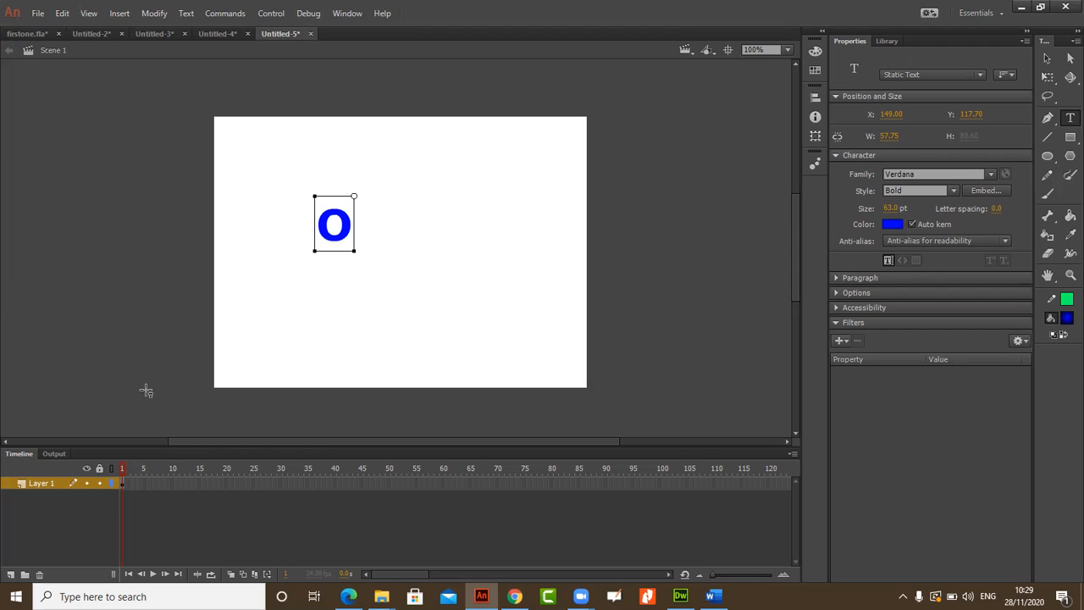
Step: Add keyframes at frames 2 and 3, extending the text to ON and ONL respectively
key(F6)
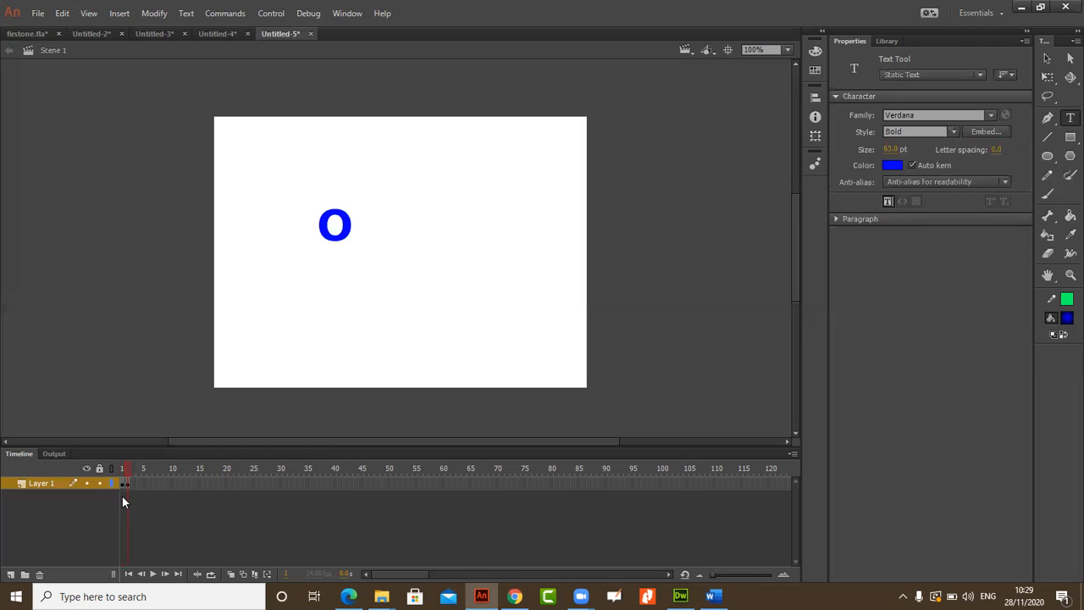
click(351, 230)
text(N)
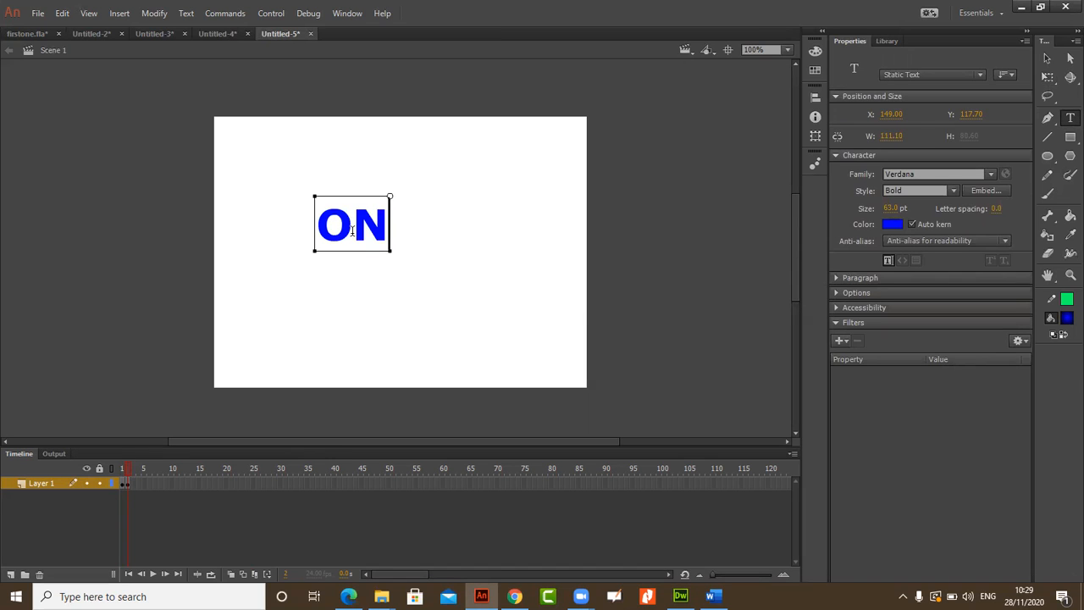
key(F6)
click(391, 228)
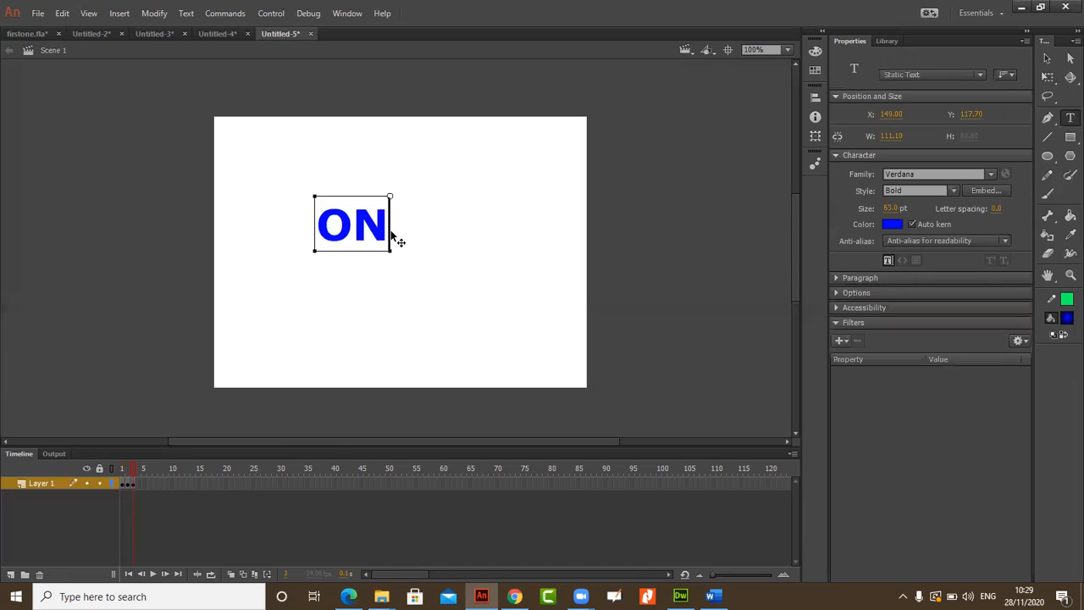
text(L)
Step: Add keyframes at frames 4 and 5, extending the text to ONLI and ONLIN respectively
key(F6)
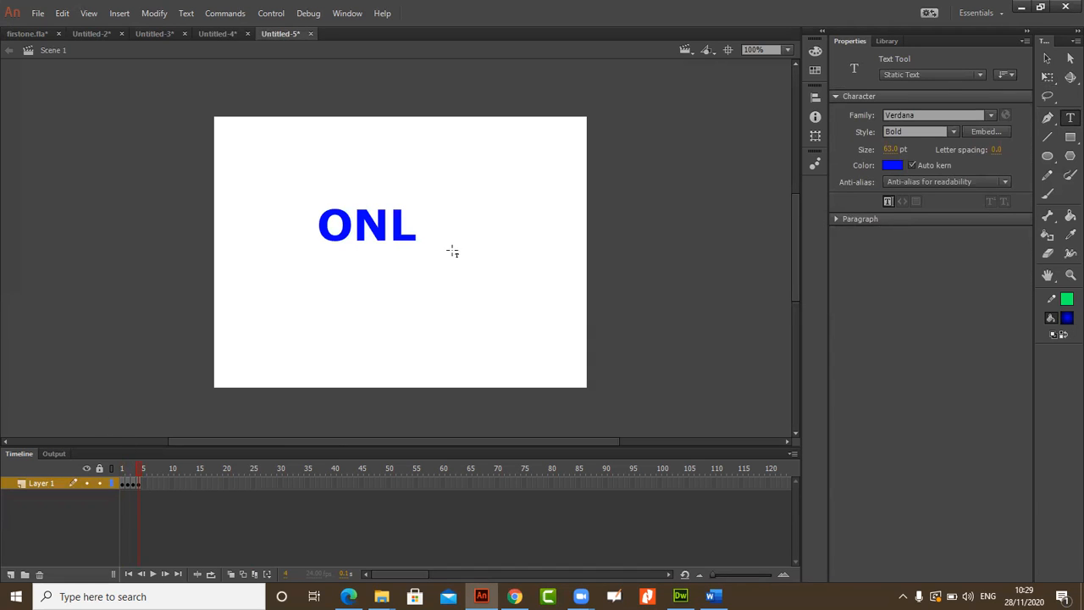
click(418, 239)
text(I)
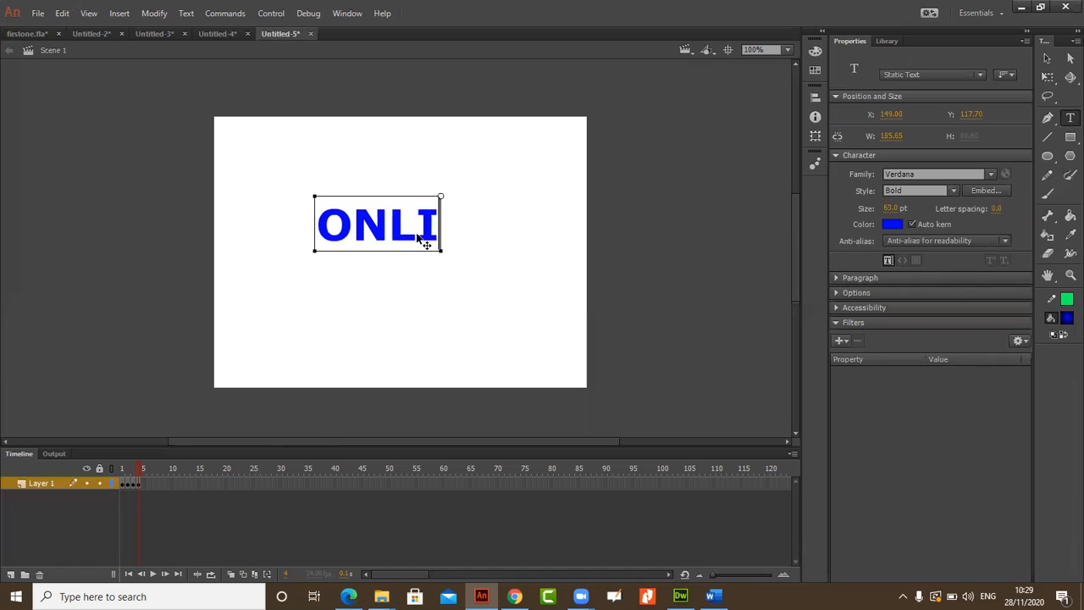
key(F6)
click(438, 231)
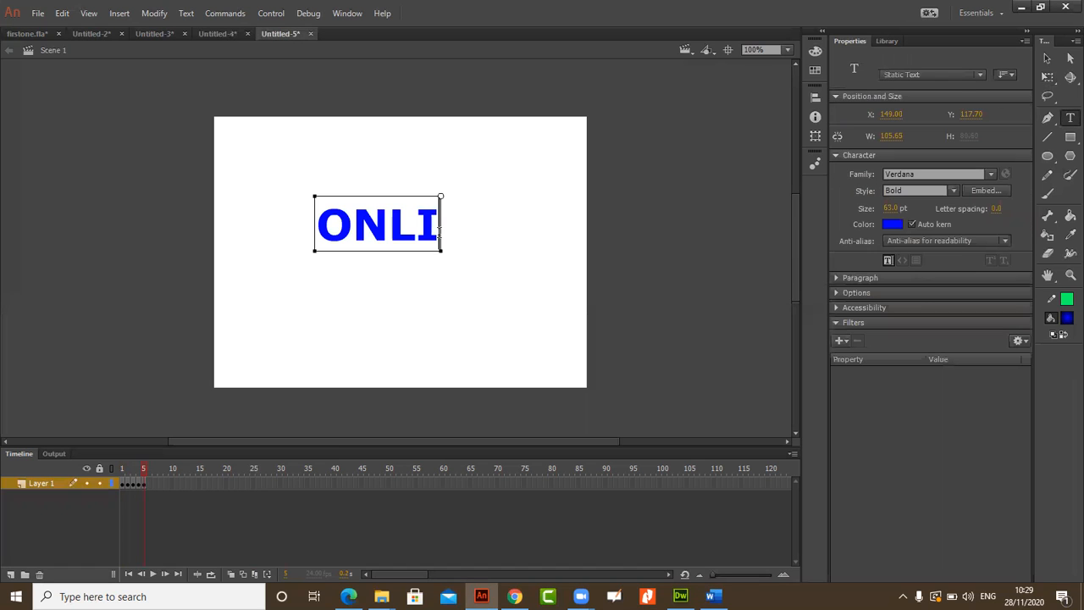
text(N)
Step: Add a keyframe at frame 6 completing the text as ONLINE, and hold it with another keyframe at frame 7
key(F6)
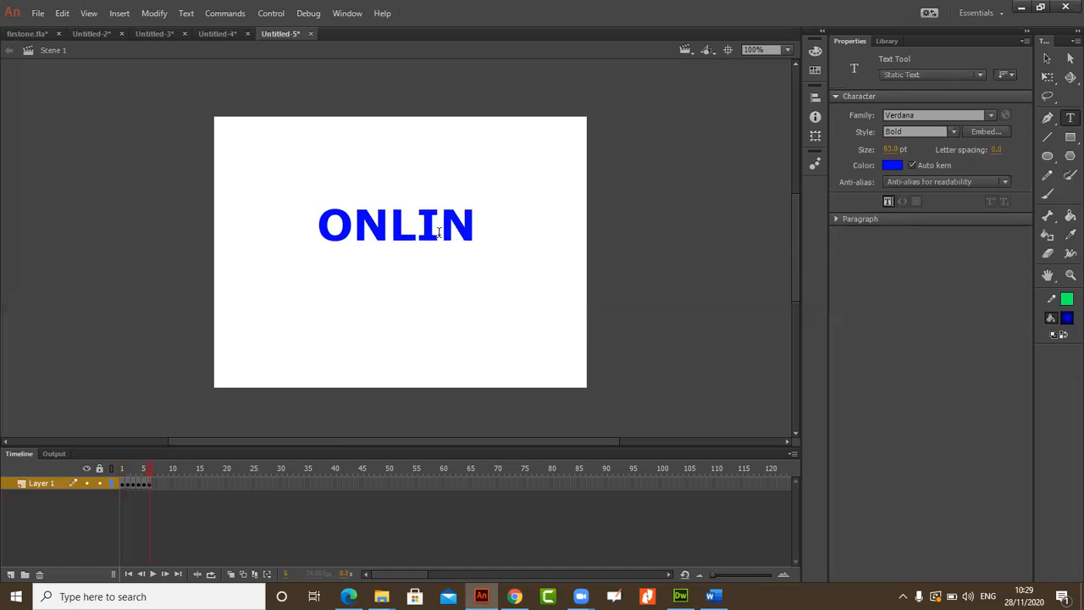
click(478, 239)
text(E)
key(F6)
Step: Test the movie to preview the word being spelled out, and replay the animation on the stage
key(ctrl+Return)
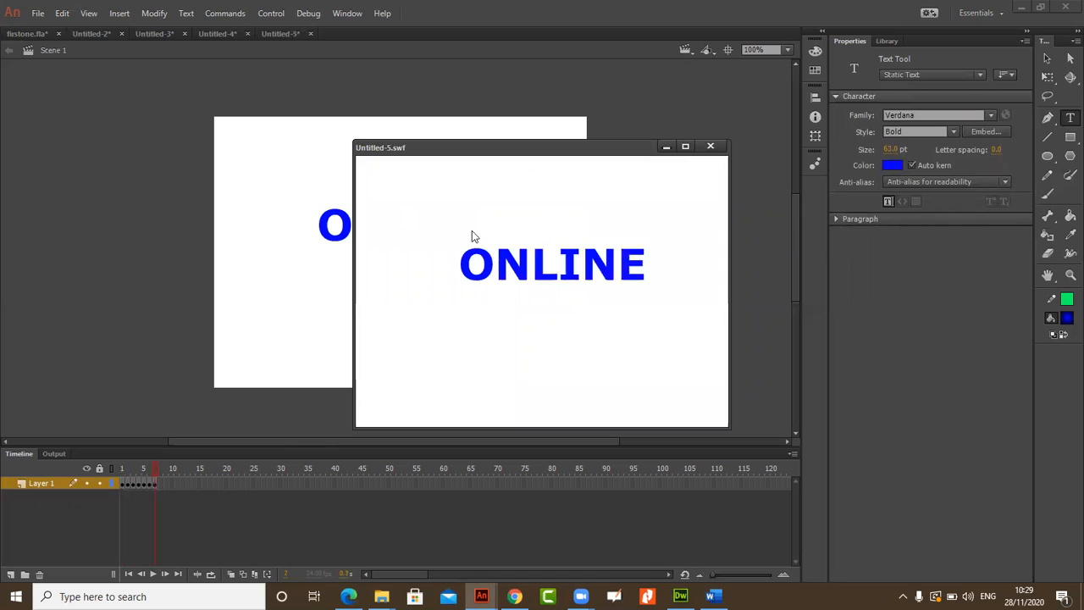
click(710, 145)
key(Return)
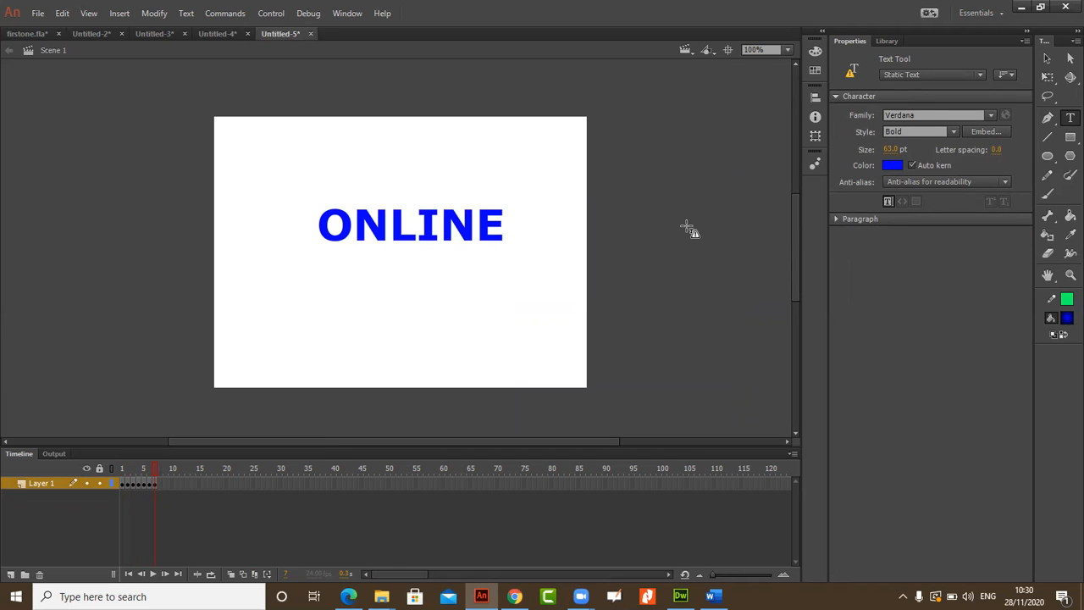
Step: Create another new blank document with the default settings
click(38, 13)
click(48, 29)
click(549, 380)
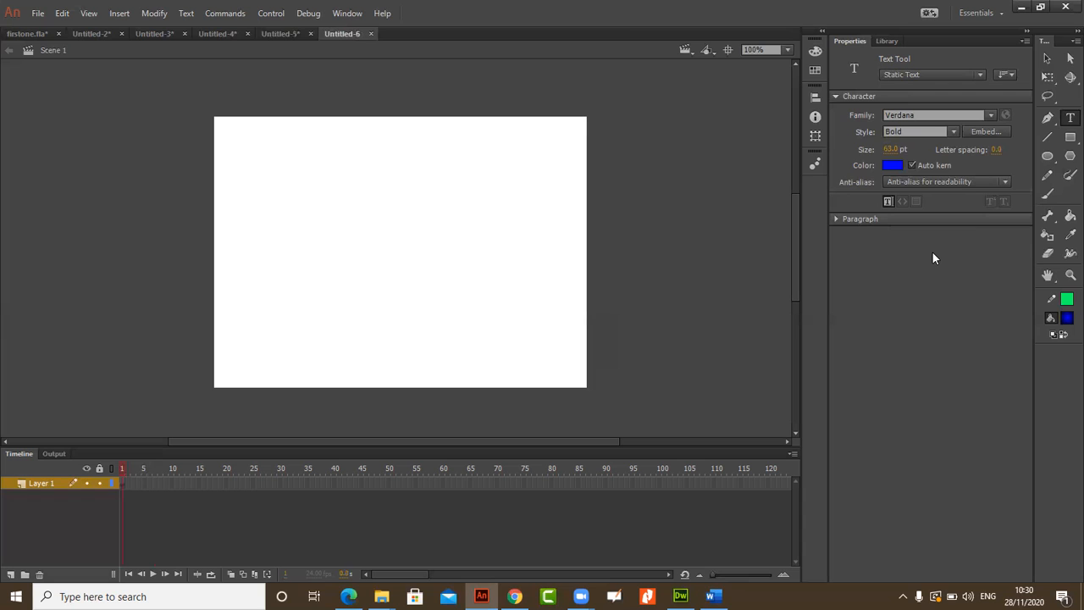
Step: Insert a new symbol with its default name and open it for drawing
click(121, 13)
click(127, 16)
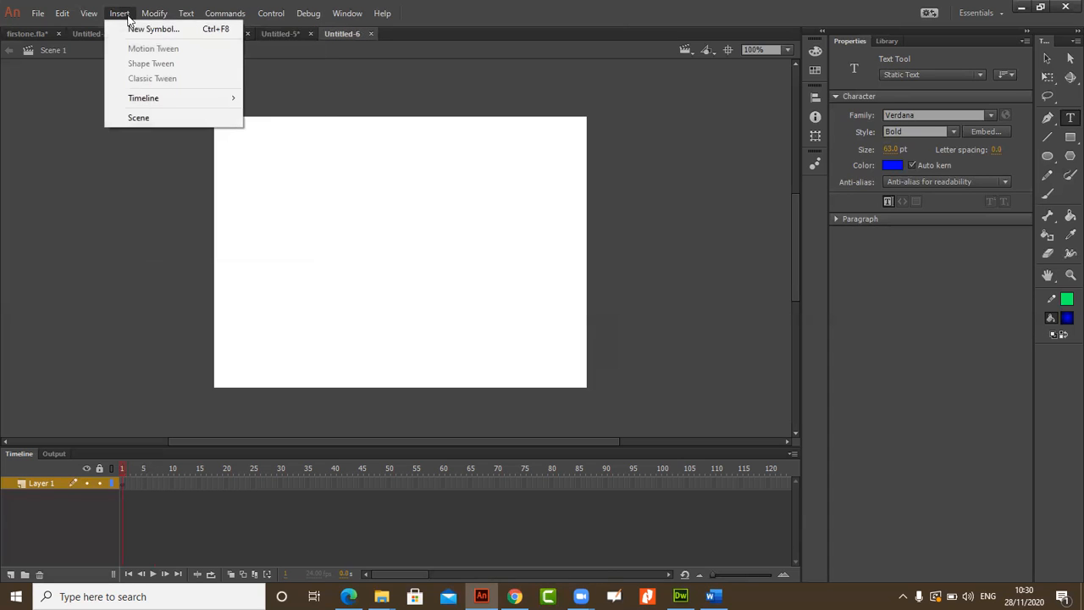
click(127, 30)
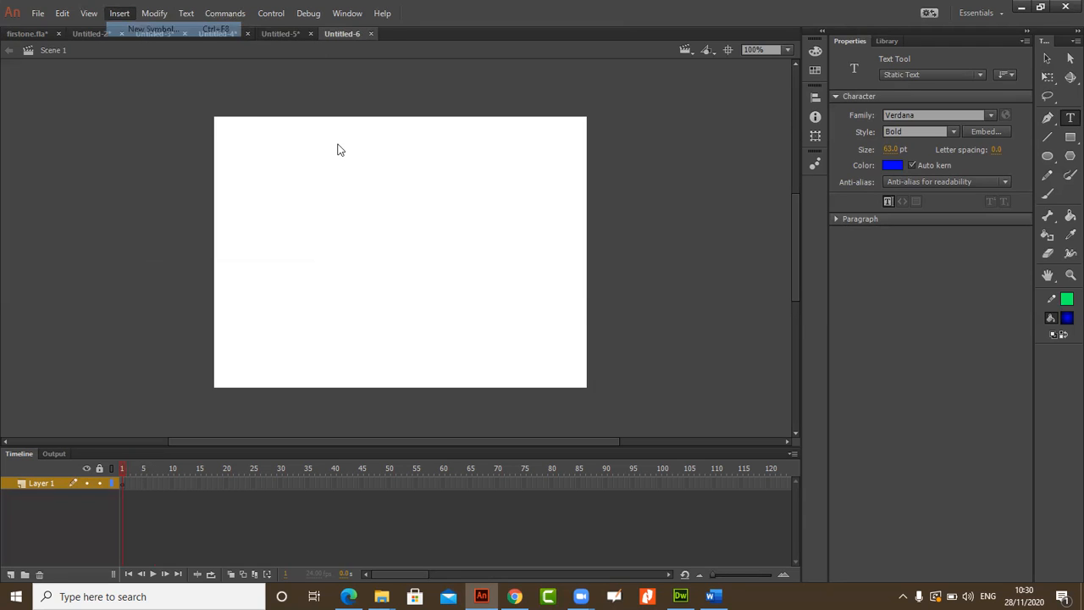
click(519, 233)
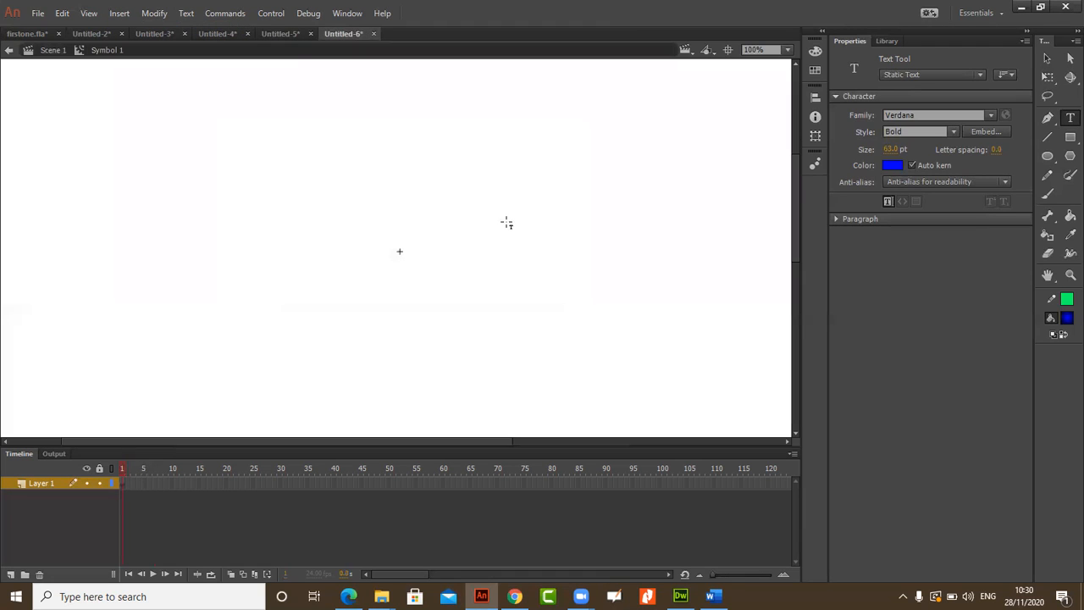
Step: Choose the Pencil tool and set the fill colour to olive #999933
click(1048, 175)
click(1065, 318)
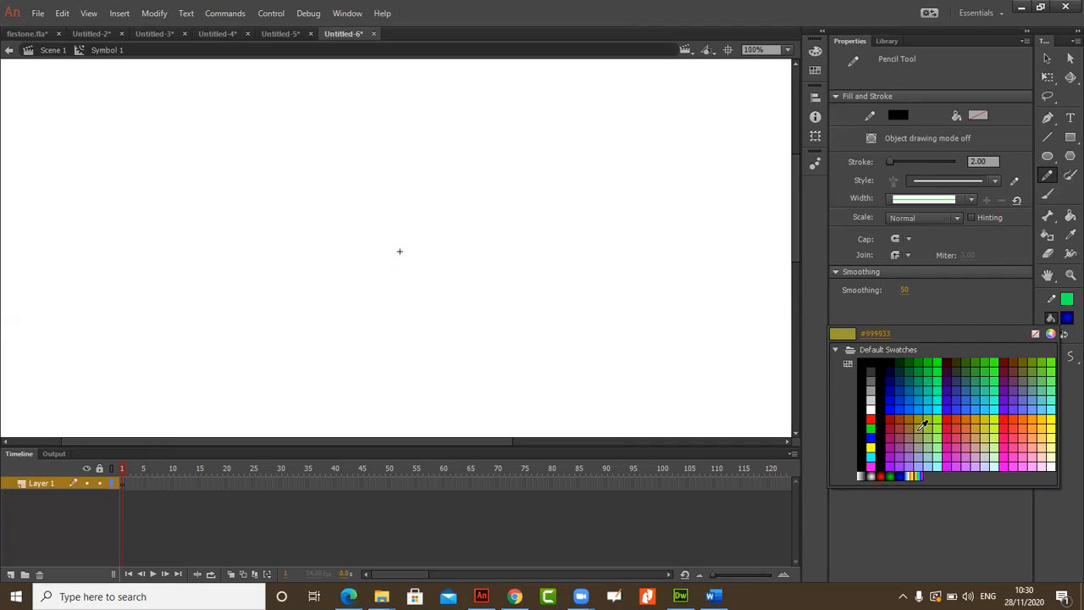
click(921, 426)
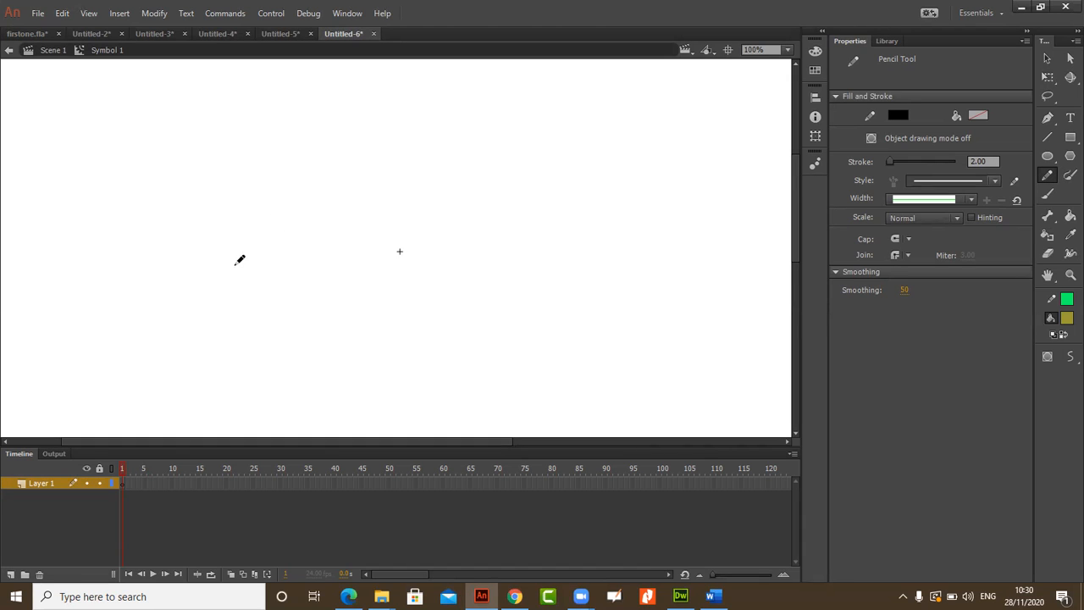
Step: Change the pencil mode and sketch a closed, pointed leaf outline with a short stem inside the symbol
mouse_move(274, 223)
mouse_down()
mouse_move(277, 197)
mouse_move(295, 183)
mouse_move(402, 161)
mouse_move(438, 110)
mouse_up()
key(ctrl+z)
click(1067, 355)
click(1029, 371)
mouse_move(258, 224)
mouse_down()
mouse_move(426, 104)
mouse_move(415, 168)
mouse_move(380, 203)
mouse_move(266, 223)
mouse_move(224, 248)
mouse_up()
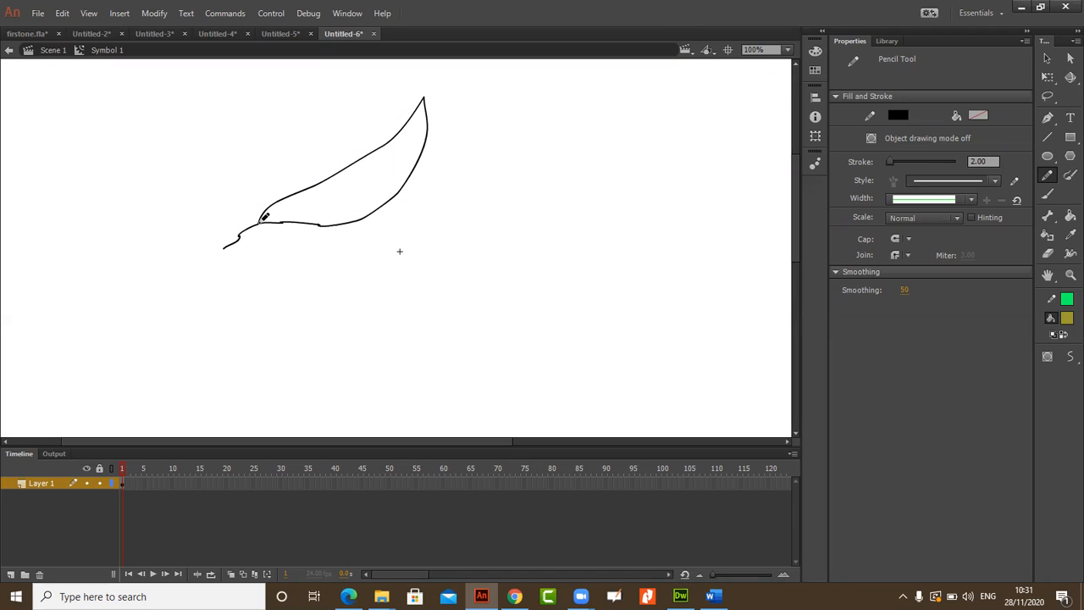
mouse_move(267, 214)
mouse_down()
mouse_move(356, 185)
mouse_move(389, 161)
mouse_move(424, 98)
mouse_up()
drag(328, 190, 325, 204)
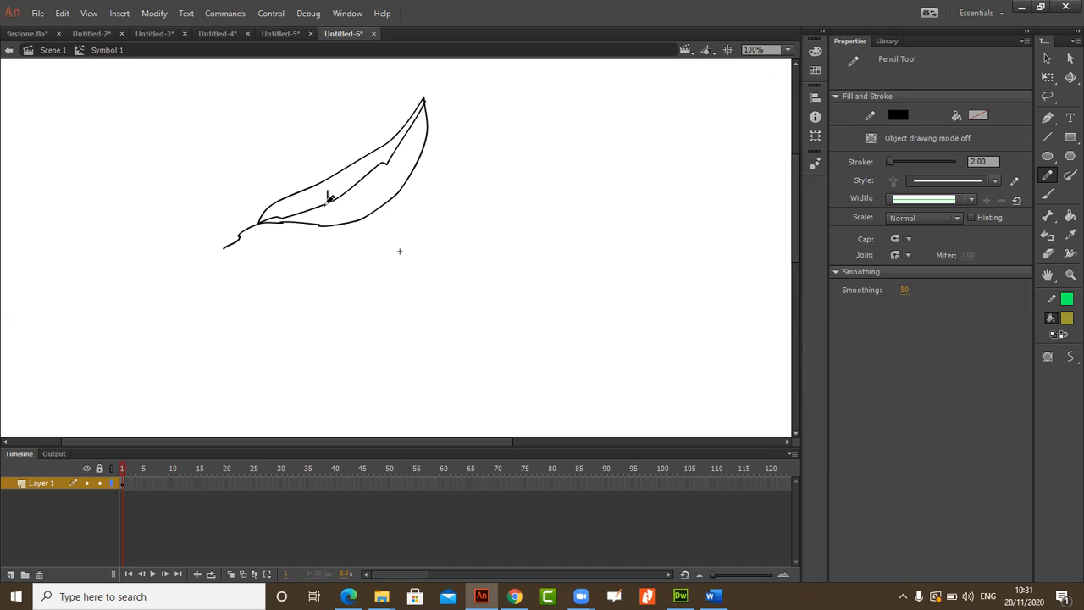
key(ctrl+z)
key(ctrl+z)
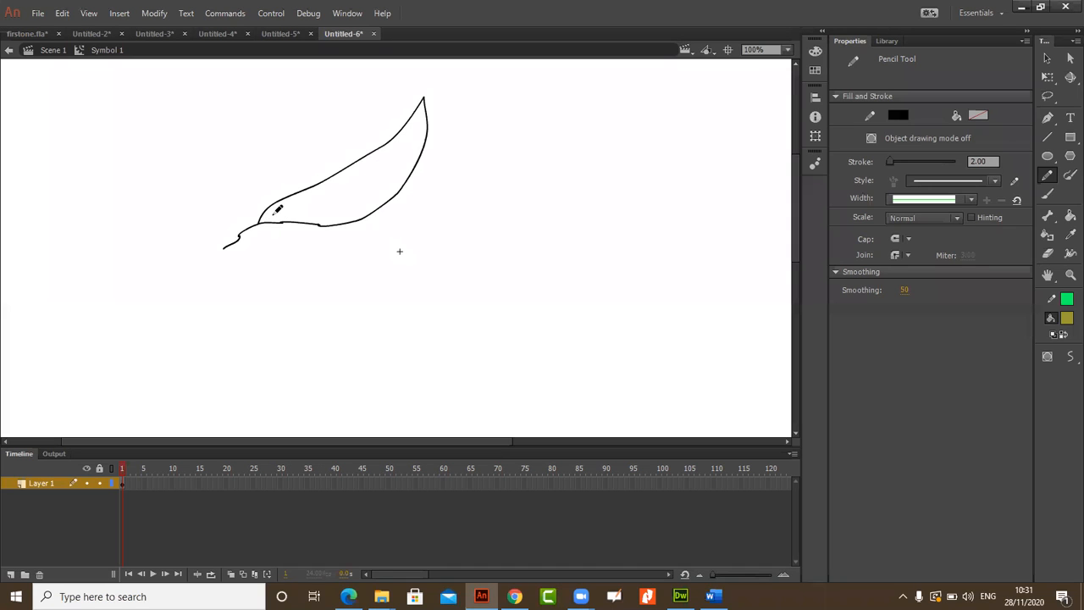
Step: Sketch the leaf's midrib from the stem to the tip with the Pencil, and switch to the Selection tool
mouse_move(263, 218)
mouse_down()
mouse_move(383, 164)
mouse_move(414, 129)
mouse_move(424, 99)
mouse_up()
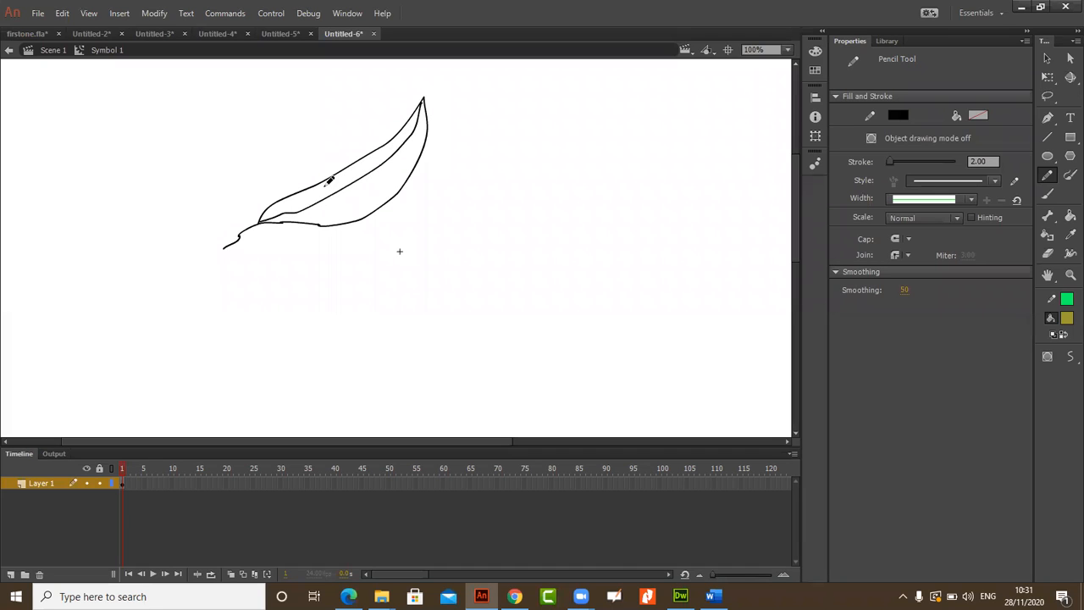
click(1046, 58)
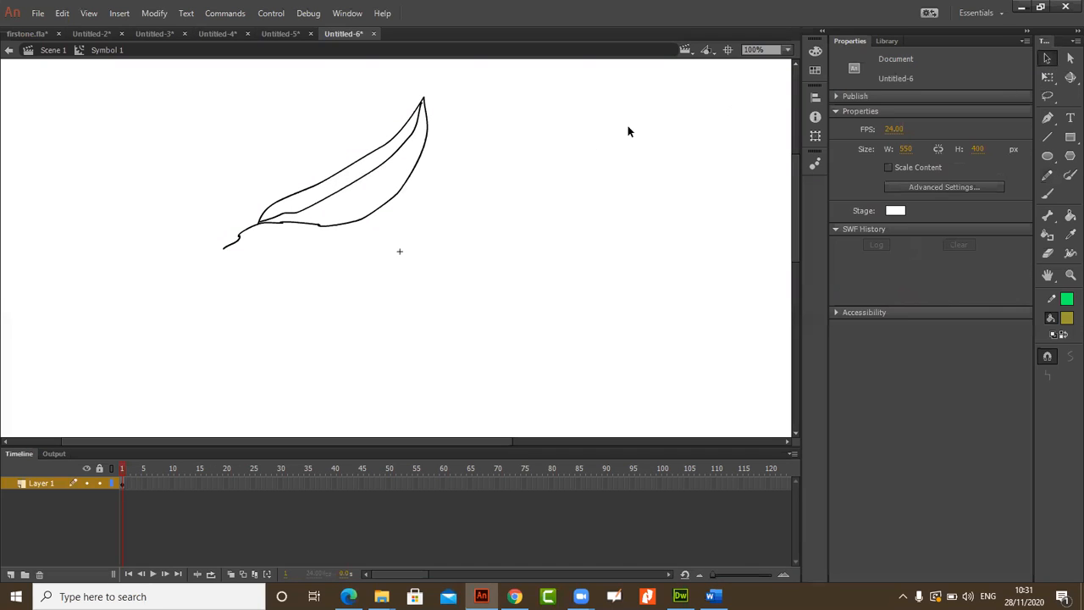
Step: Select the whole leaf drawing and set the fill colour to light green #99CC66
mouse_move(456, 82)
mouse_down()
mouse_move(321, 246)
mouse_move(293, 259)
mouse_up()
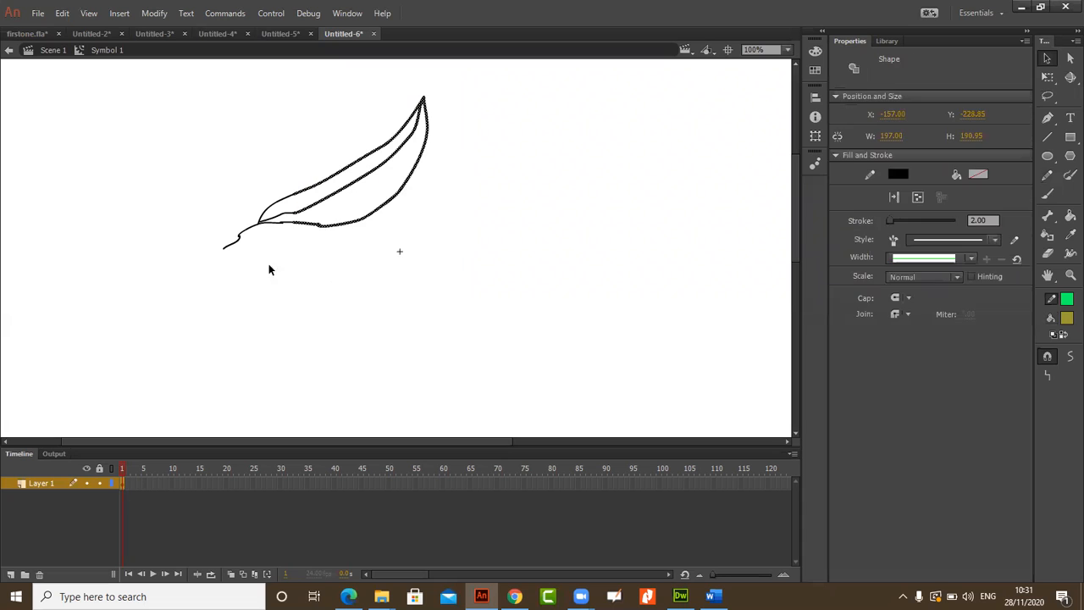
click(234, 265)
click(236, 246)
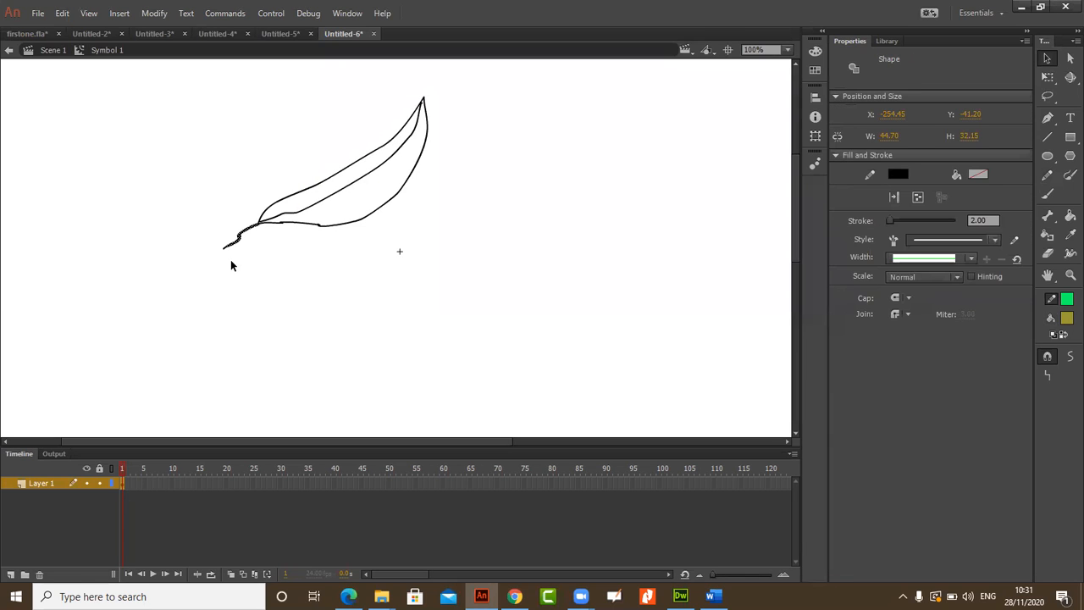
click(232, 252)
drag(457, 85, 202, 264)
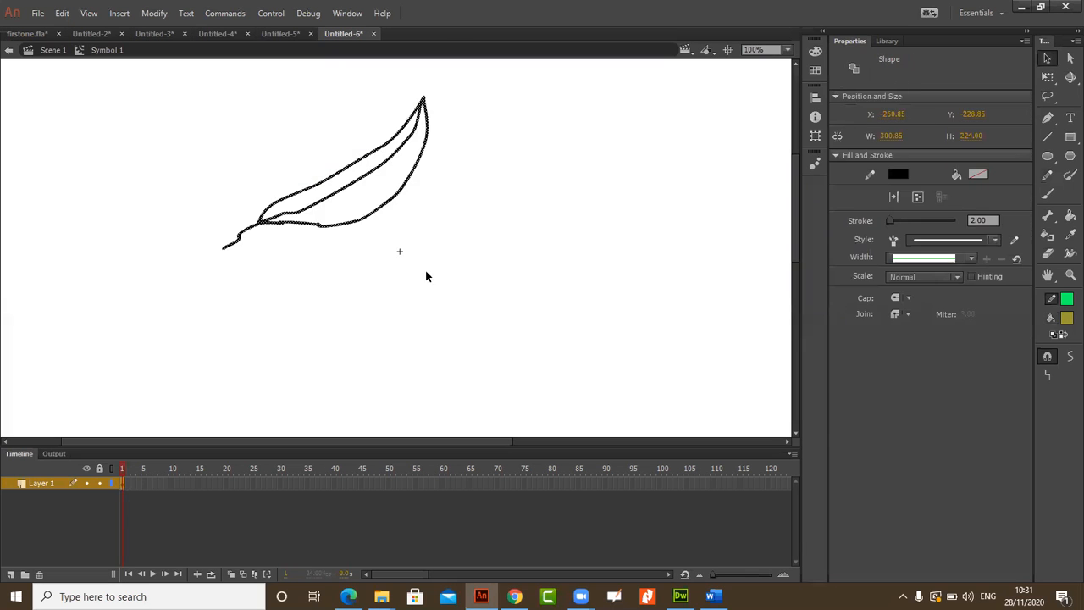
click(1065, 320)
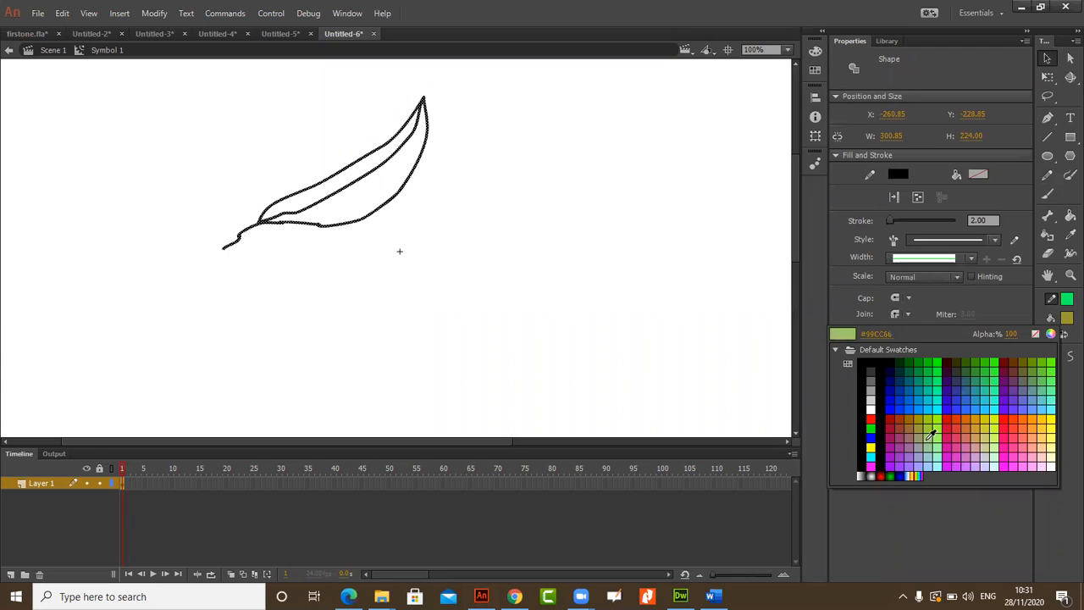
click(930, 434)
click(596, 331)
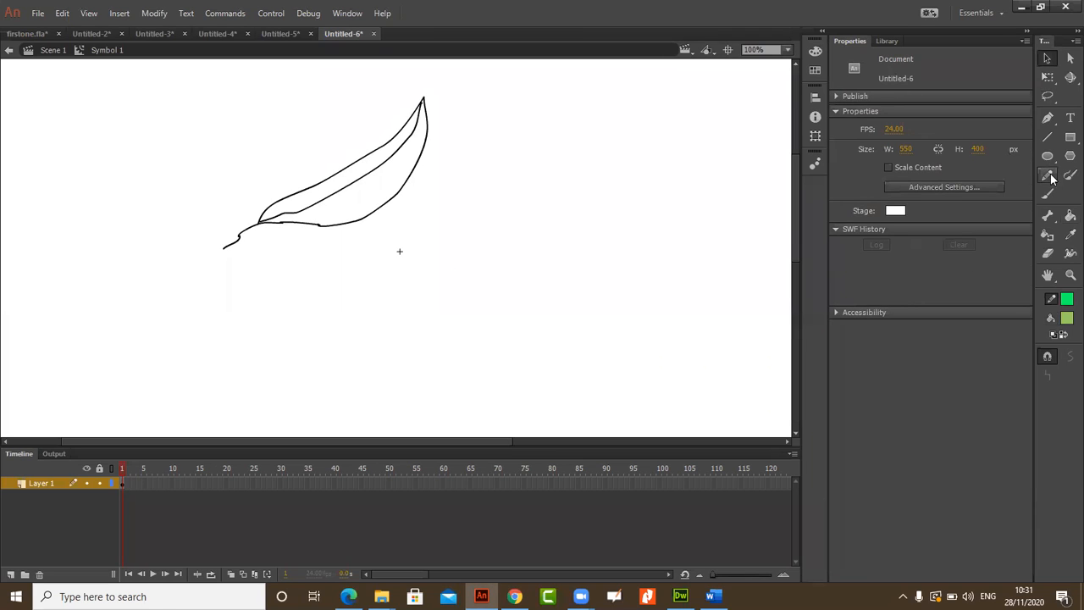
Step: Delete the entire leaf drawing from the symbol
mouse_move(183, 101)
mouse_down()
mouse_move(634, 259)
mouse_move(623, 348)
mouse_up()
drag(185, 83, 529, 336)
key(Delete)
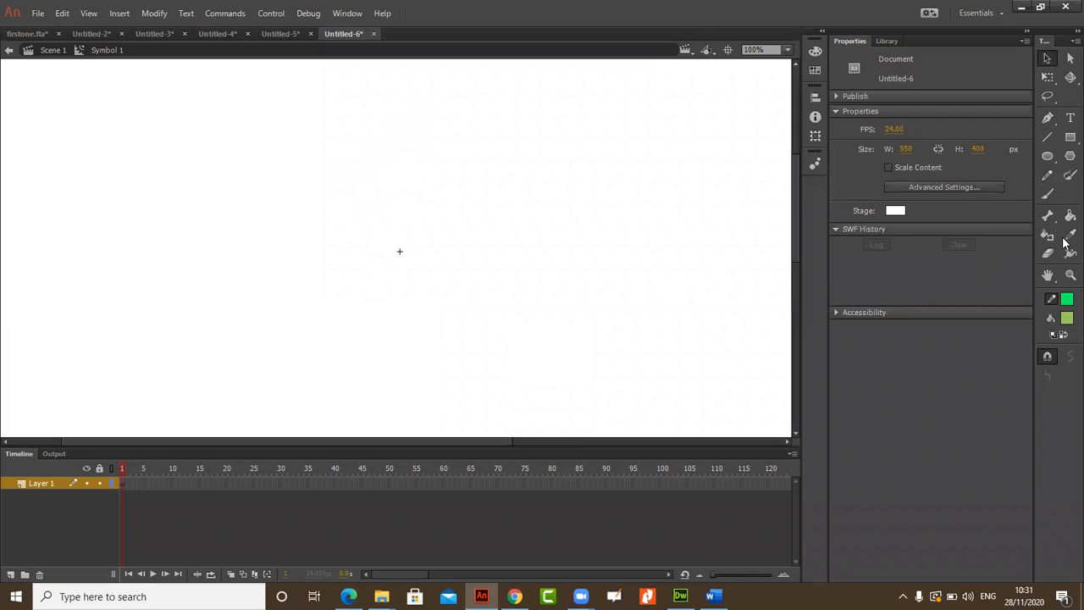
Step: Draw a green circle about 119.5 px across with the Oval tool and centre it on the symbol's registration point
click(1047, 156)
drag(365, 183, 447, 265)
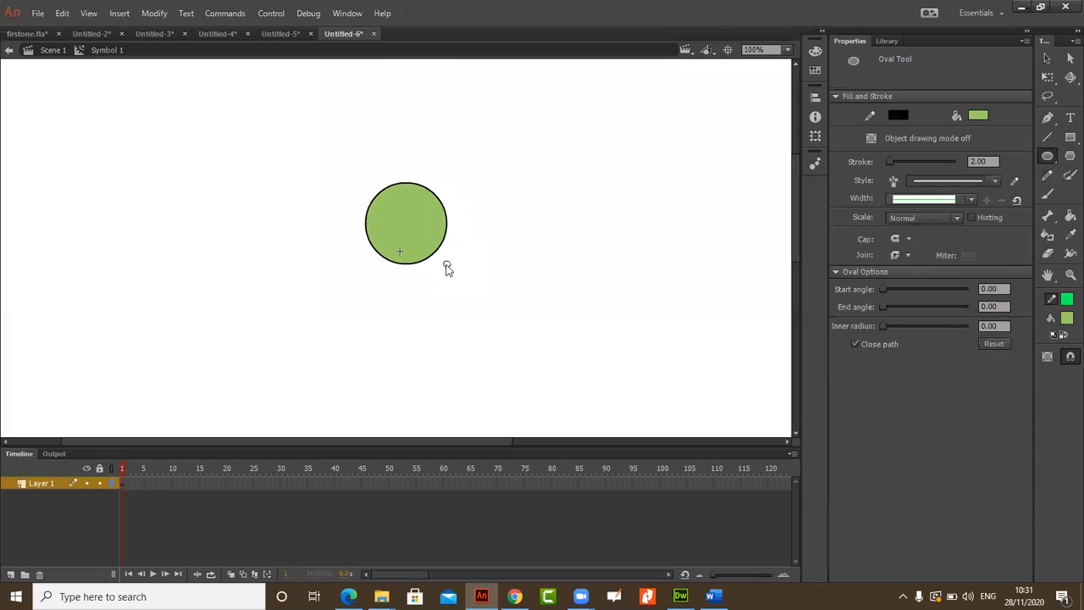
click(1046, 58)
drag(254, 136, 506, 318)
drag(410, 228, 402, 259)
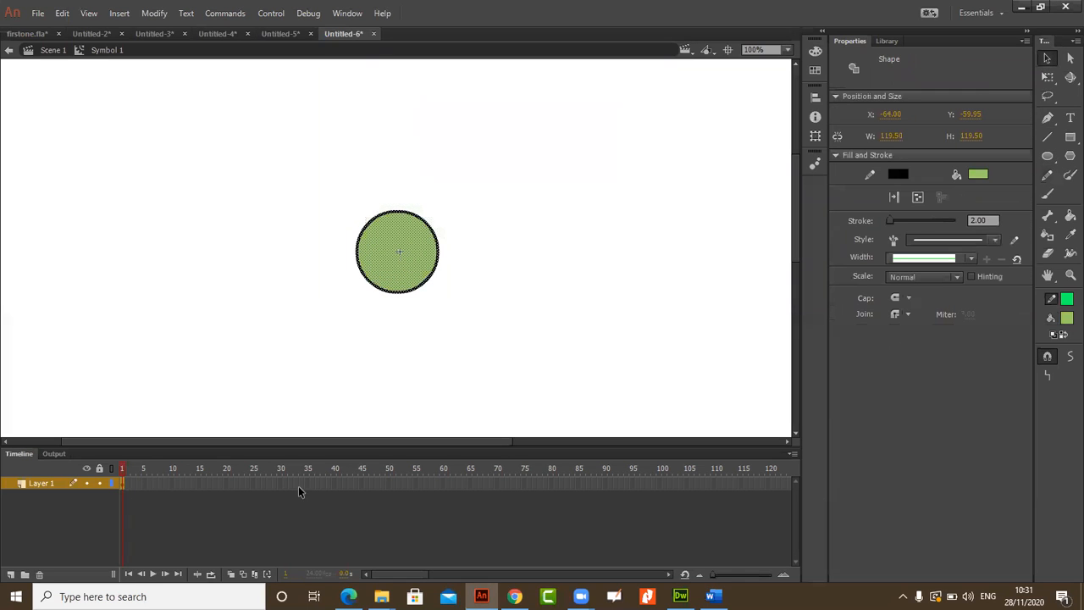
Step: Insert a keyframe at frame 35 and apply a classic tween to both the frame 1 span and frame 35
right_click(307, 483)
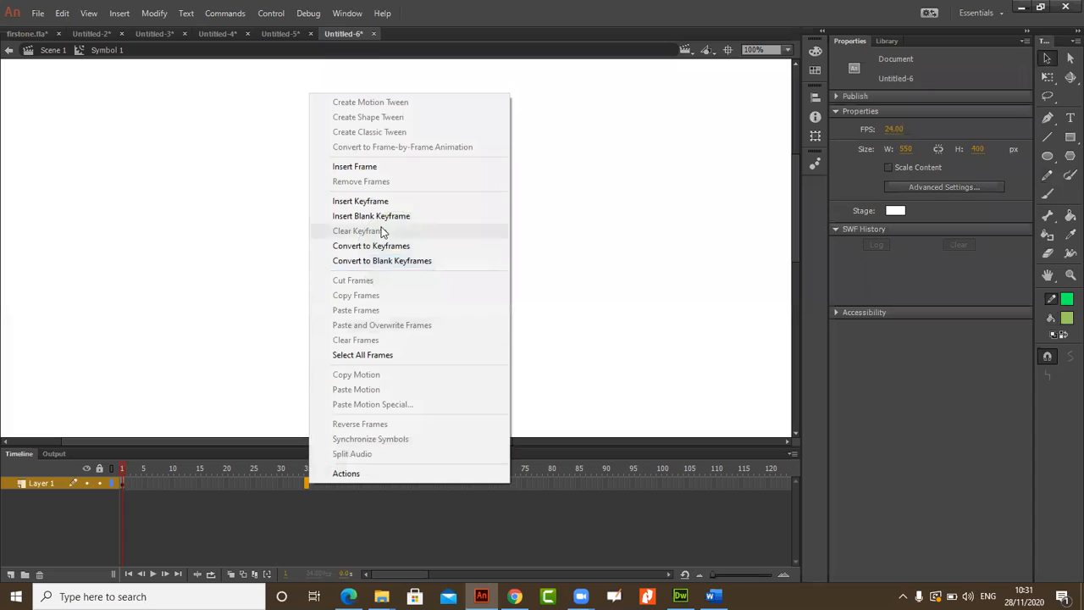
click(387, 202)
right_click(297, 481)
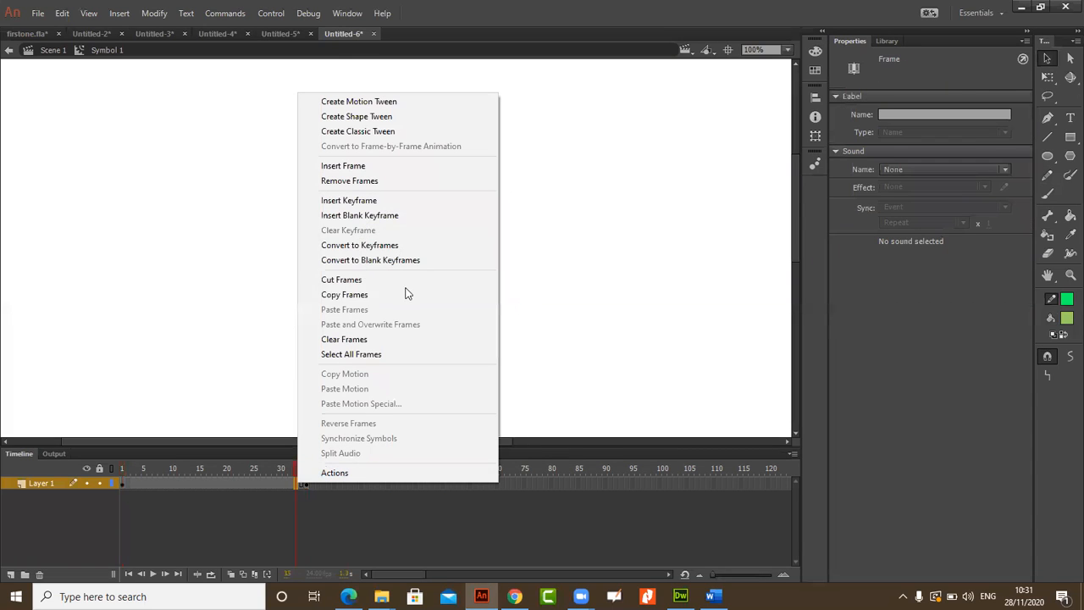
click(405, 130)
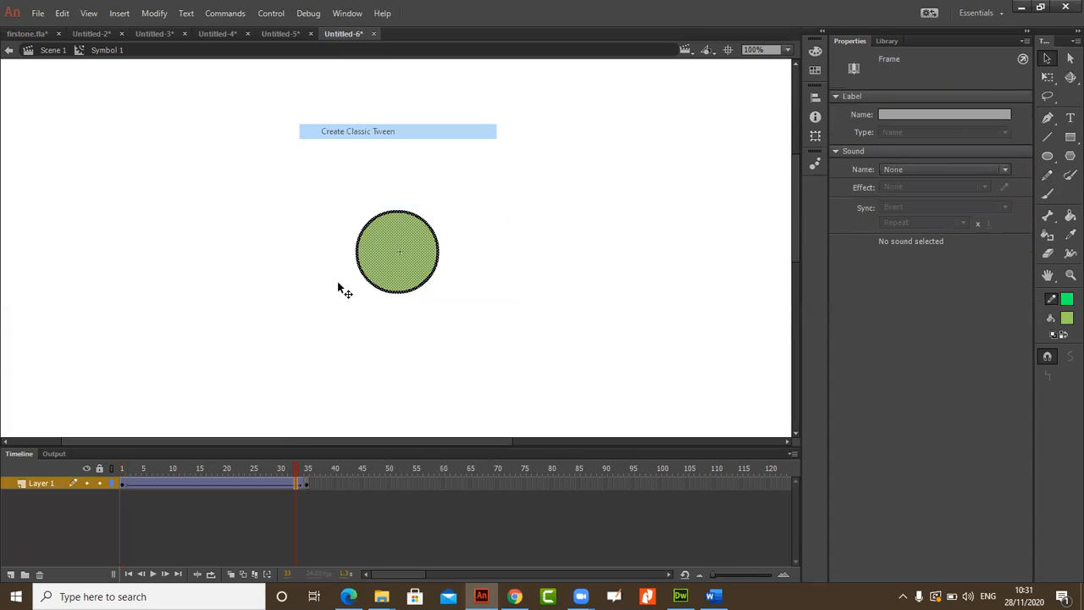
click(308, 484)
right_click(308, 484)
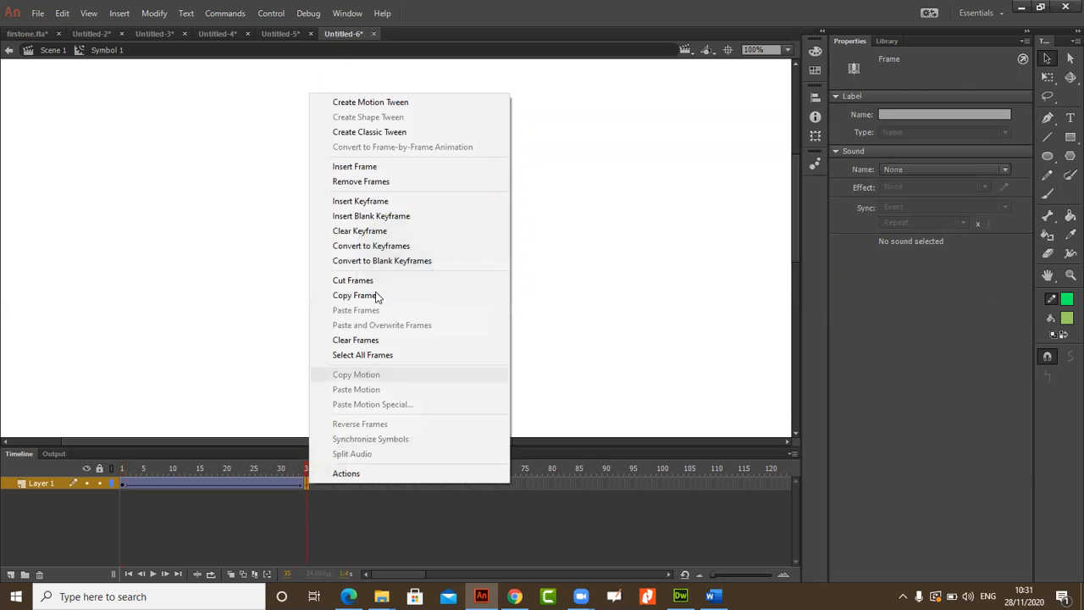
click(398, 133)
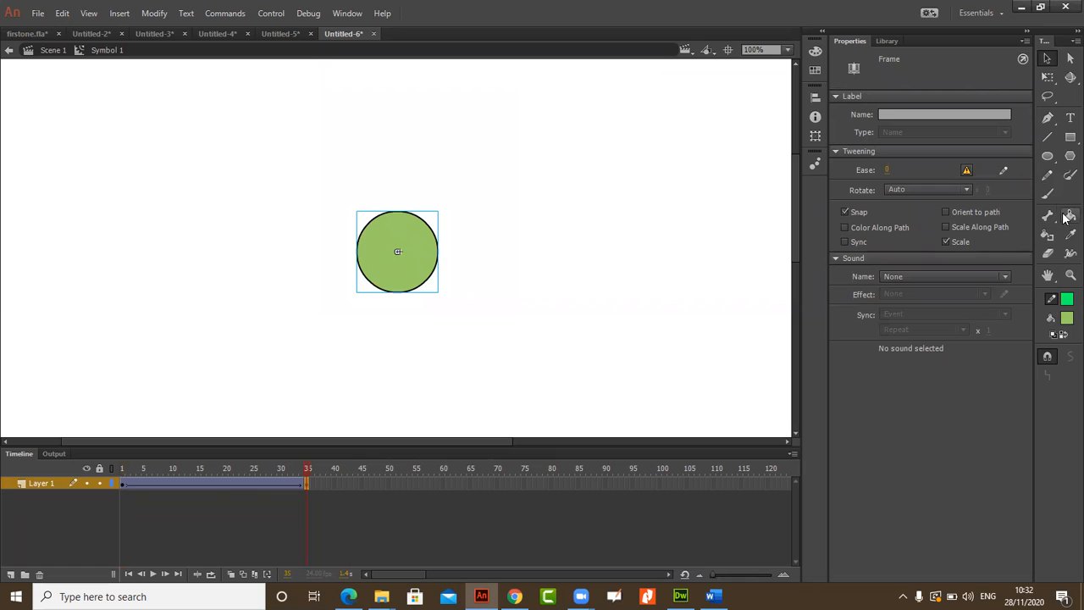
Step: Free-transform the circle to about 25.5 × 35.5 px at frame 1 and about 173.5 × 167.5 px at frame 35
click(1050, 78)
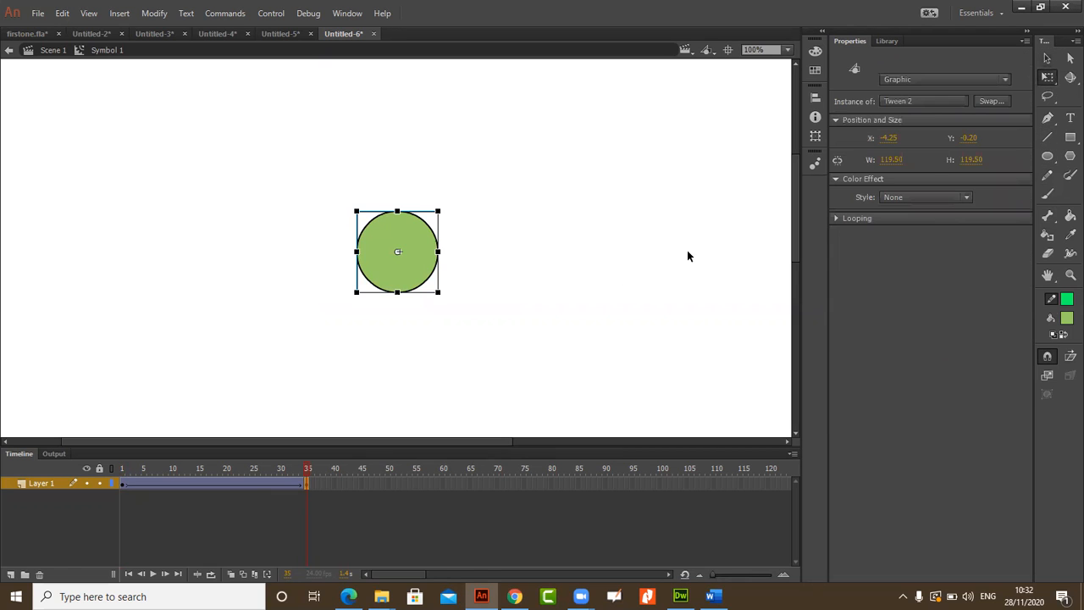
drag(431, 291, 407, 264)
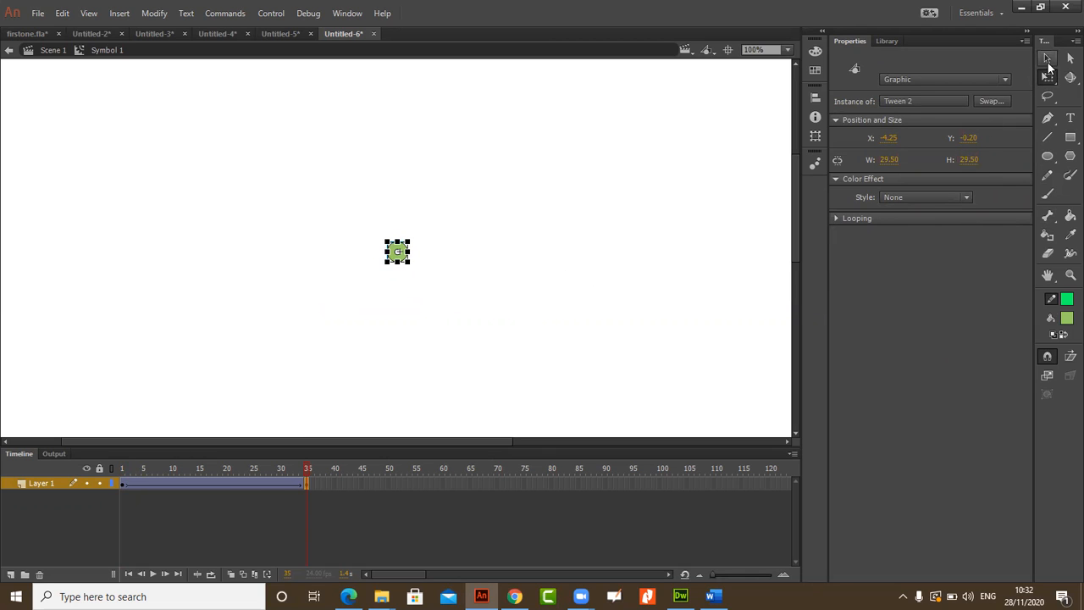
click(122, 484)
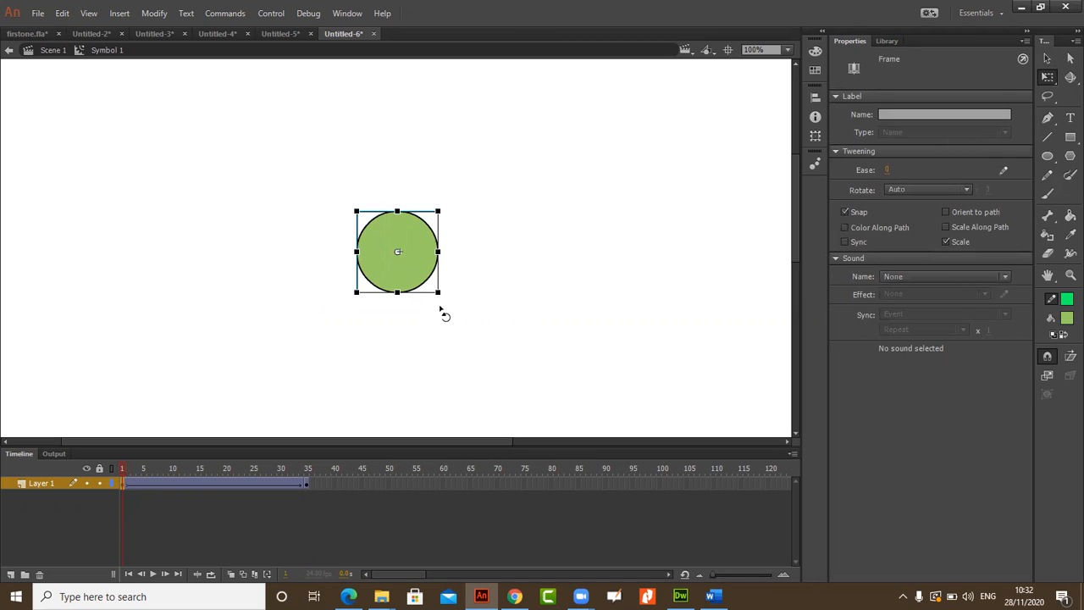
drag(436, 287, 410, 265)
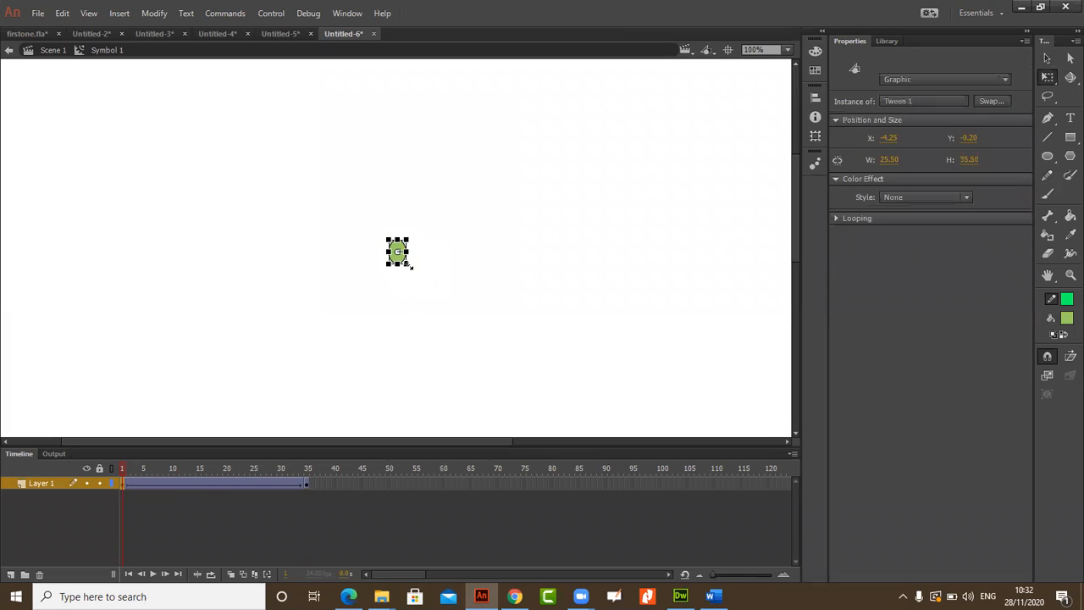
click(307, 485)
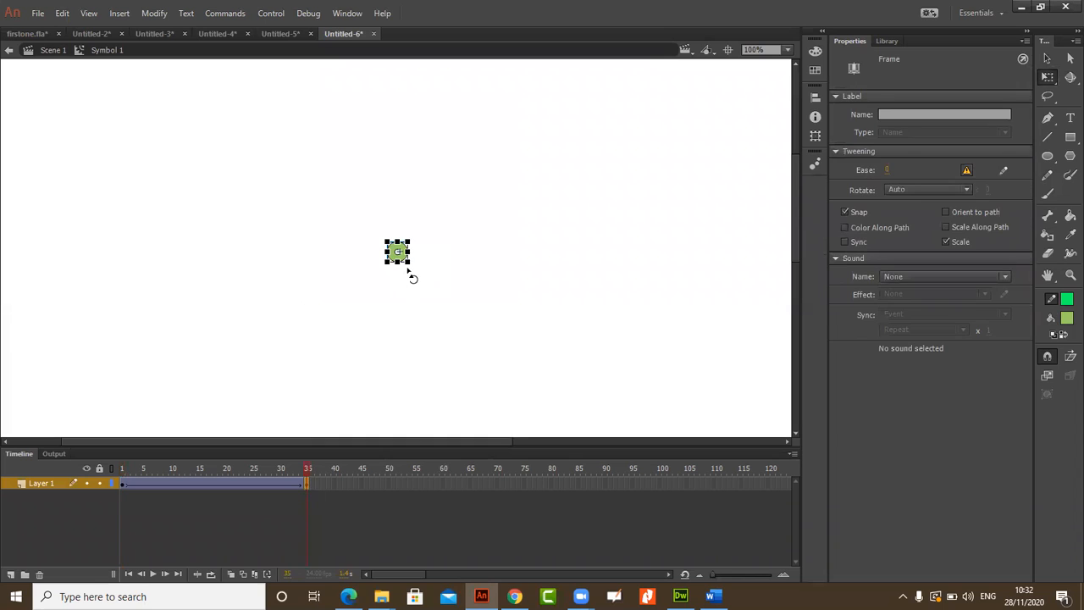
drag(410, 263, 457, 310)
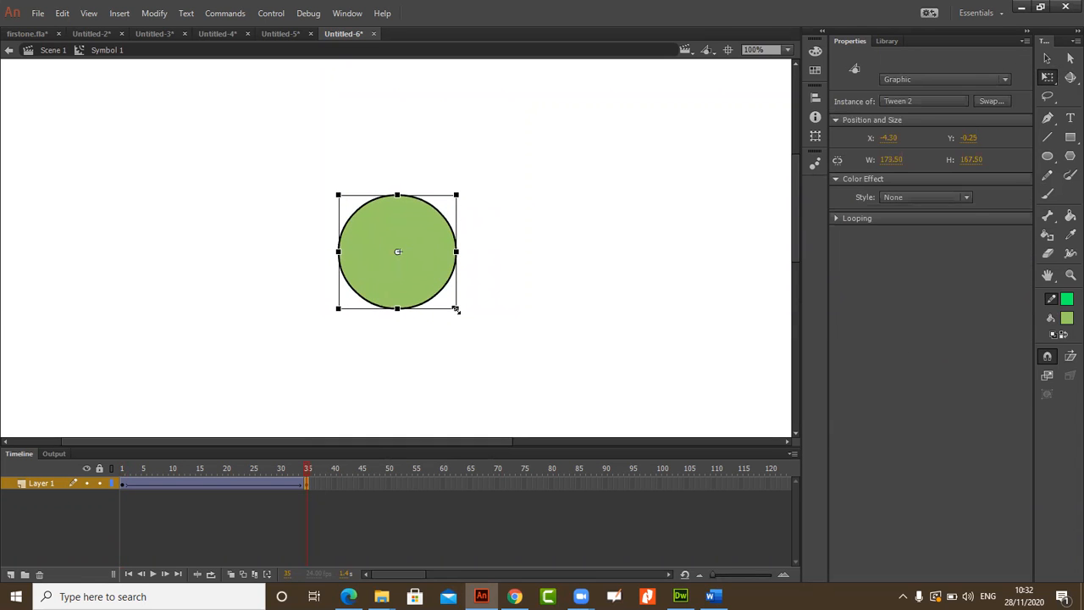
Step: Apply an Alpha colour effect of 4% to the circle at frame 35 and play the tween
click(1047, 58)
click(462, 336)
click(390, 294)
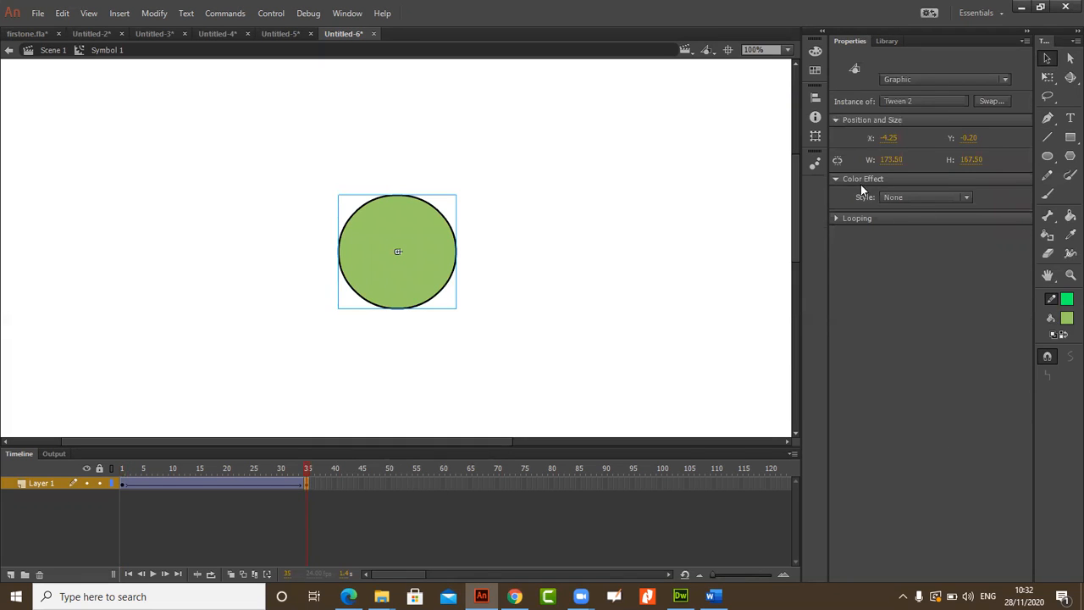
click(900, 197)
click(908, 270)
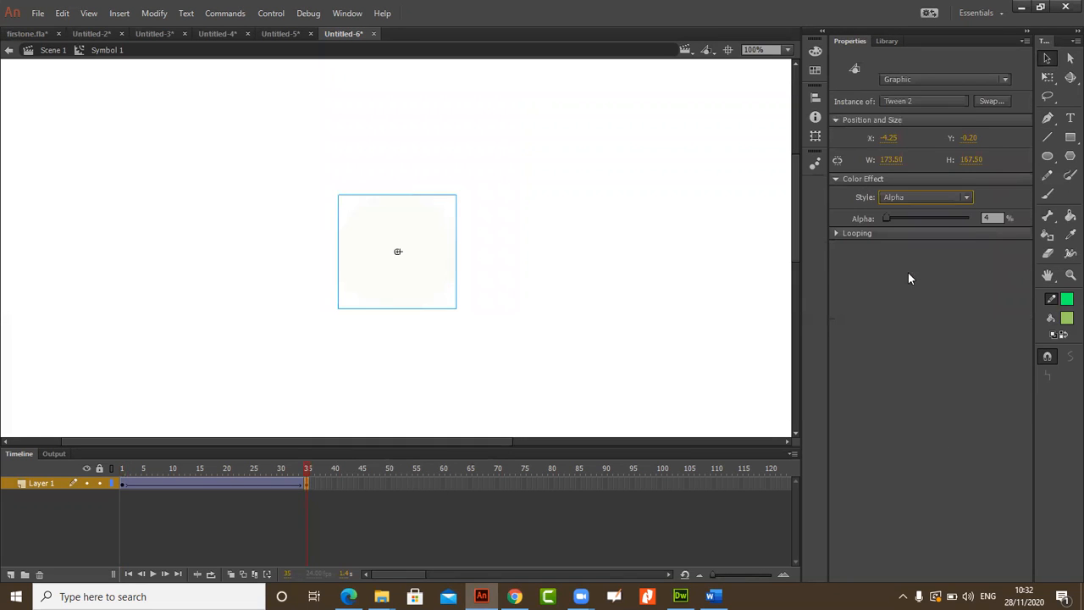
click(632, 296)
key(Return)
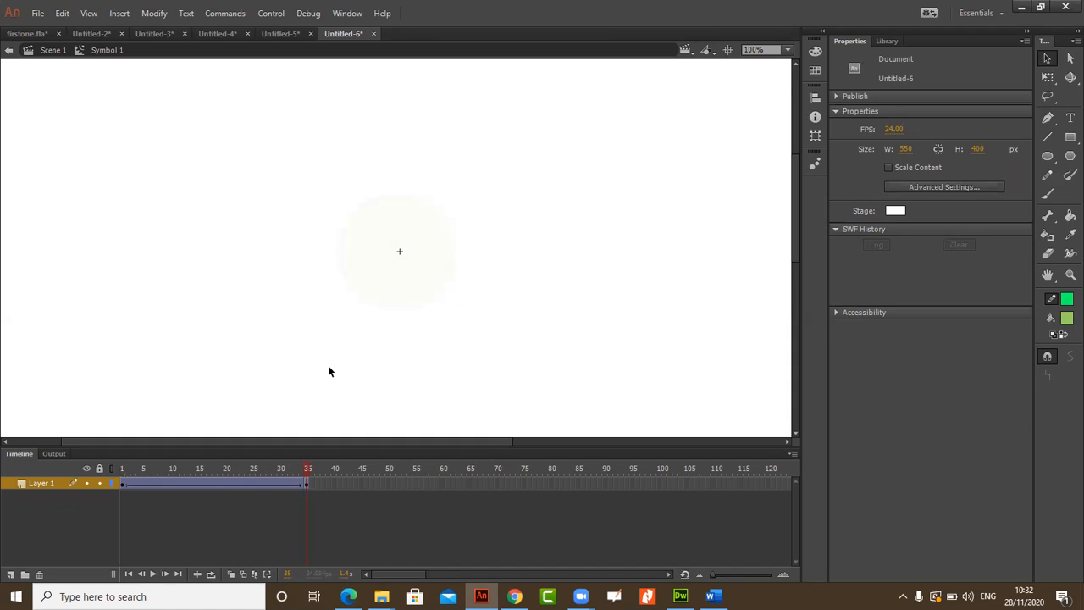
Step: Return to Scene 1 and select Symbol 1 in the document's library
click(50, 50)
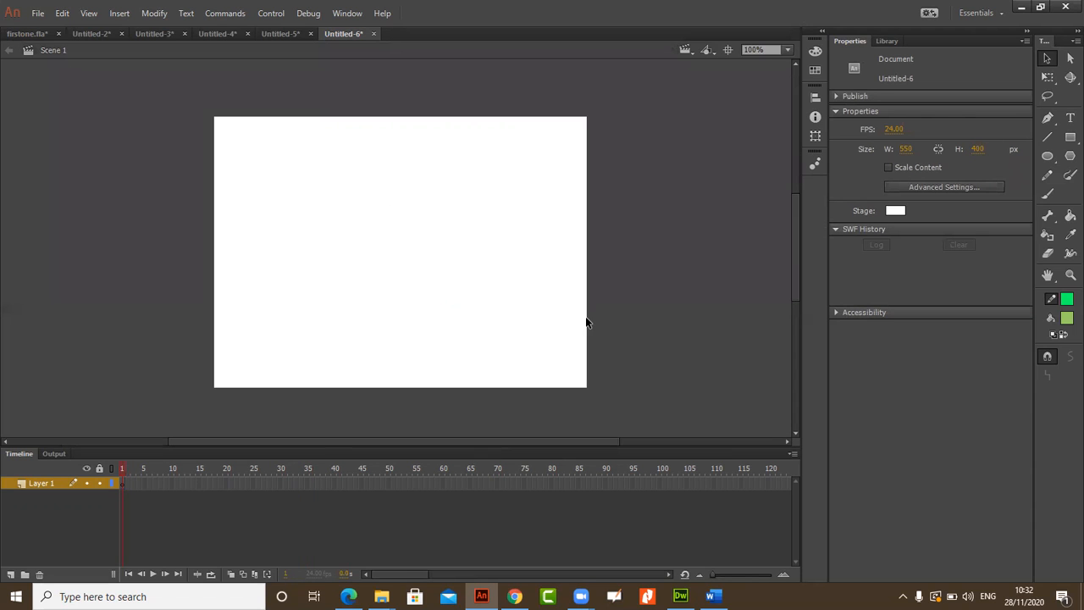
key(ctrl+l)
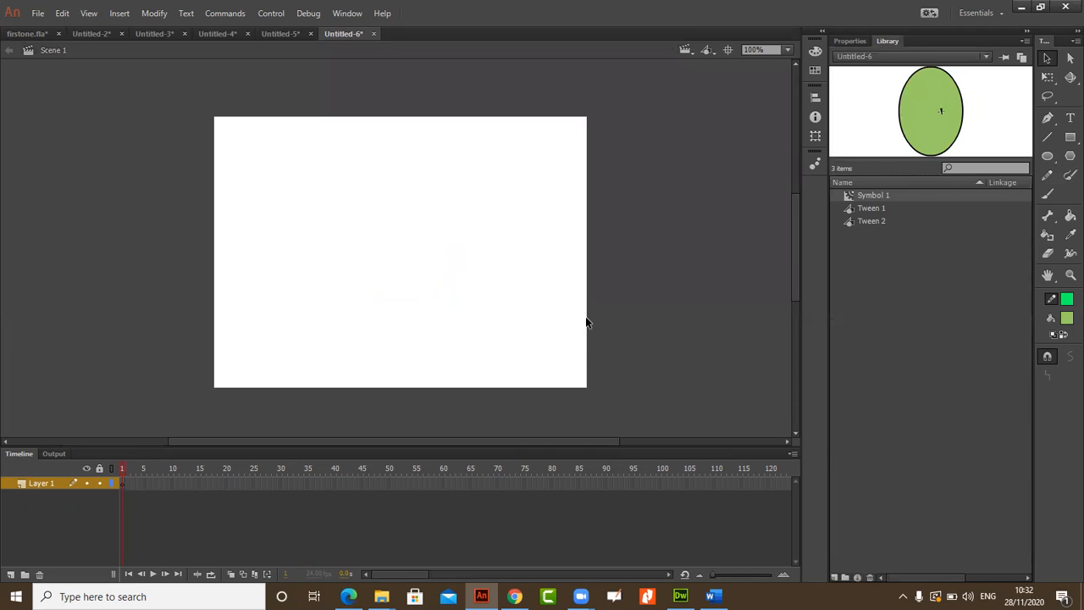
click(900, 199)
click(890, 208)
click(888, 198)
Step: Scatter thirteen instances of Symbol 1 across the stage
drag(928, 120, 264, 167)
drag(912, 127, 497, 244)
drag(910, 108, 393, 216)
drag(931, 116, 518, 326)
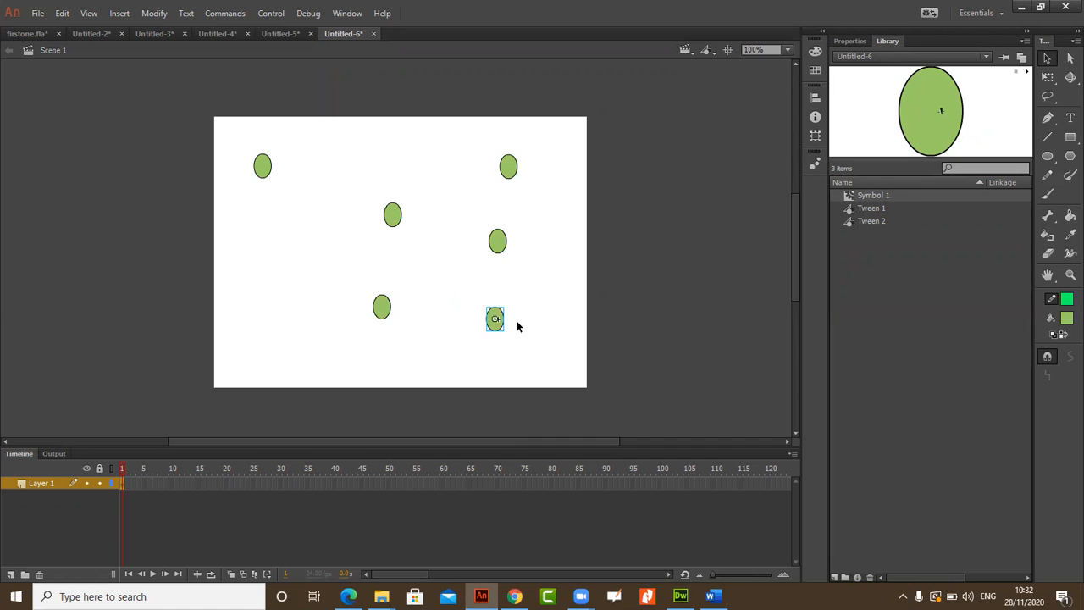
drag(915, 135, 257, 267)
drag(928, 120, 244, 340)
drag(923, 127, 430, 350)
drag(940, 128, 537, 260)
drag(867, 124, 299, 172)
Step: Test the movie to preview the scattered circles and close the preview
click(658, 356)
key(ctrl+Return)
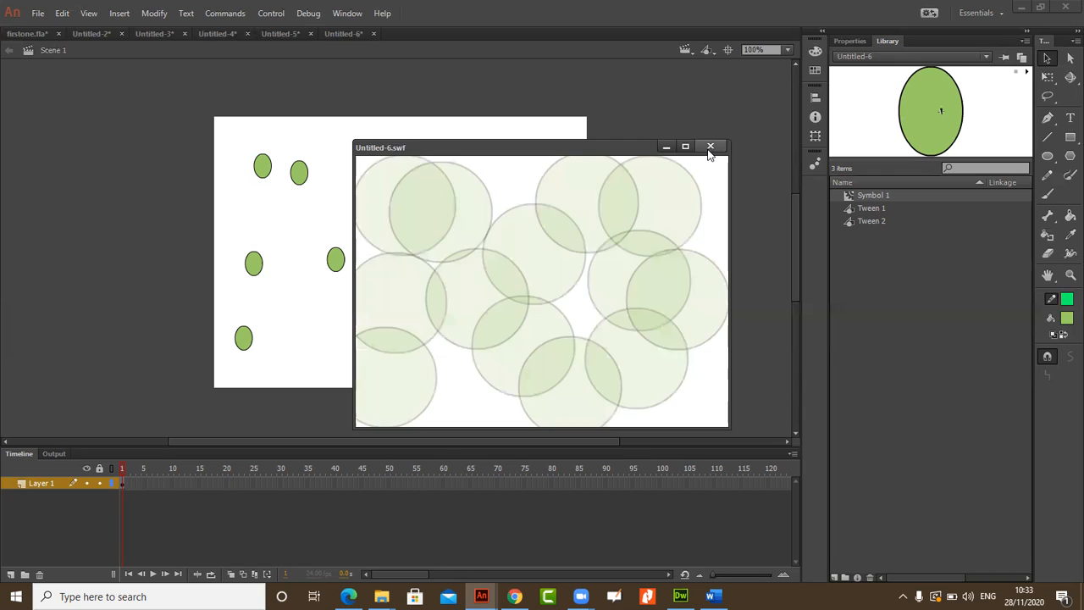
click(710, 147)
Step: Open Symbol 1 in place, compare the circle at frames 1 and 35, and return to Scene 1
double_click(339, 264)
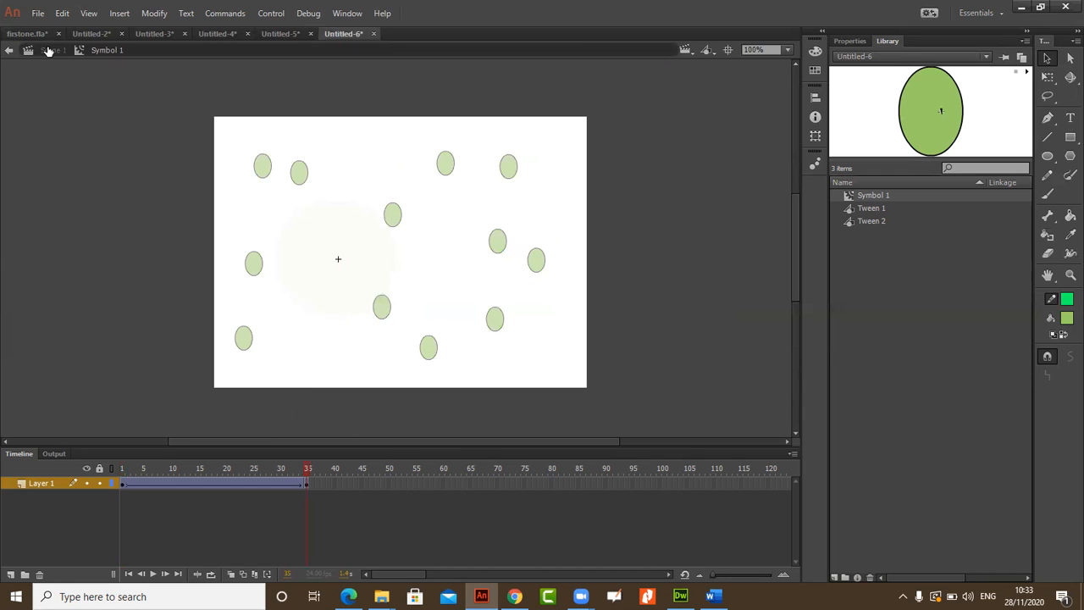
click(48, 51)
double_click(333, 266)
click(121, 483)
click(307, 483)
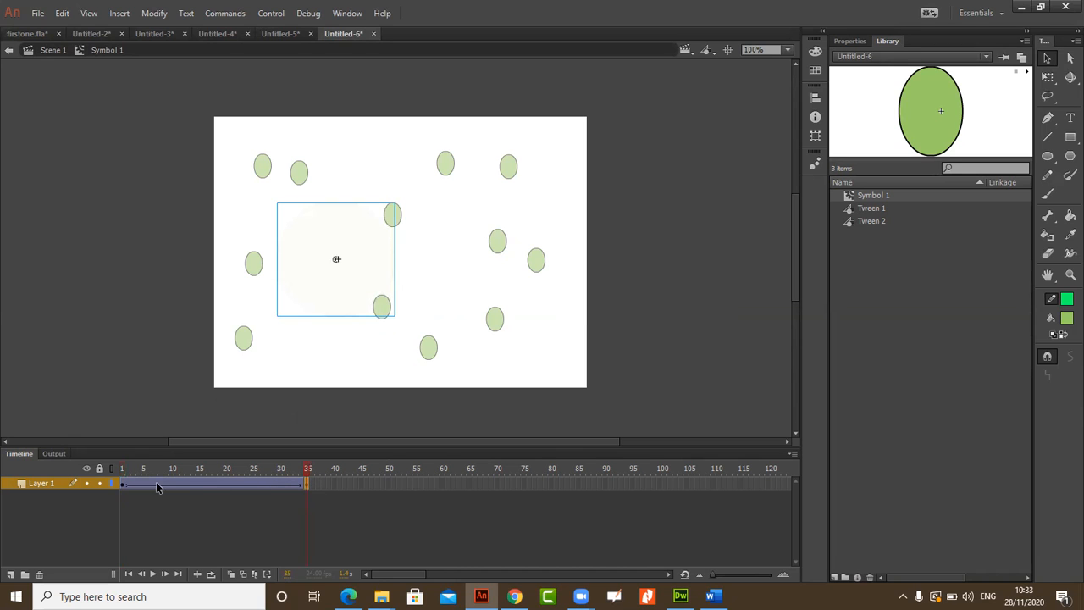
click(123, 485)
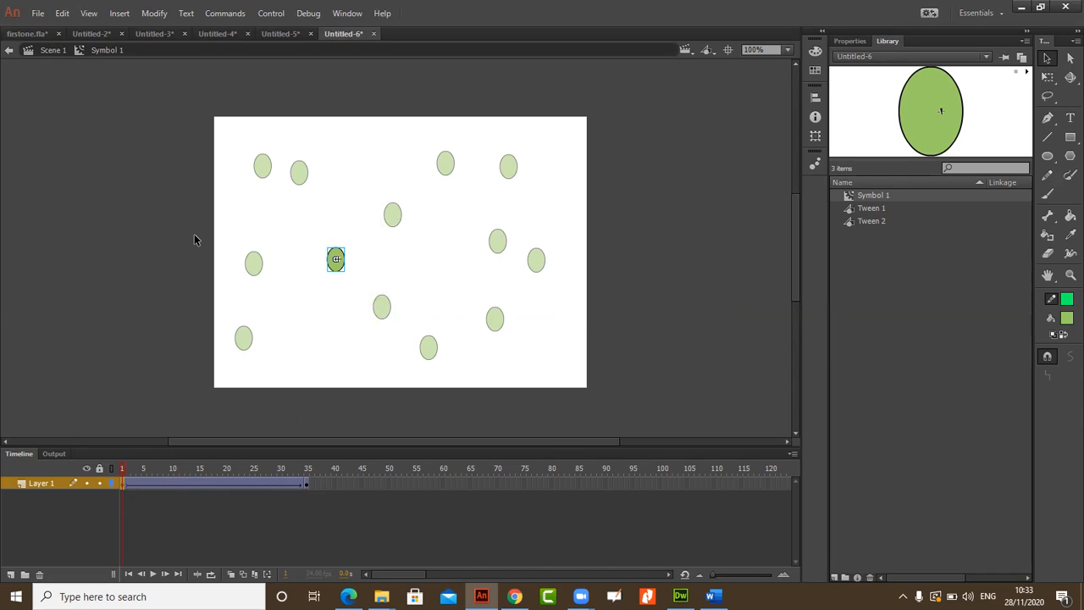
click(307, 484)
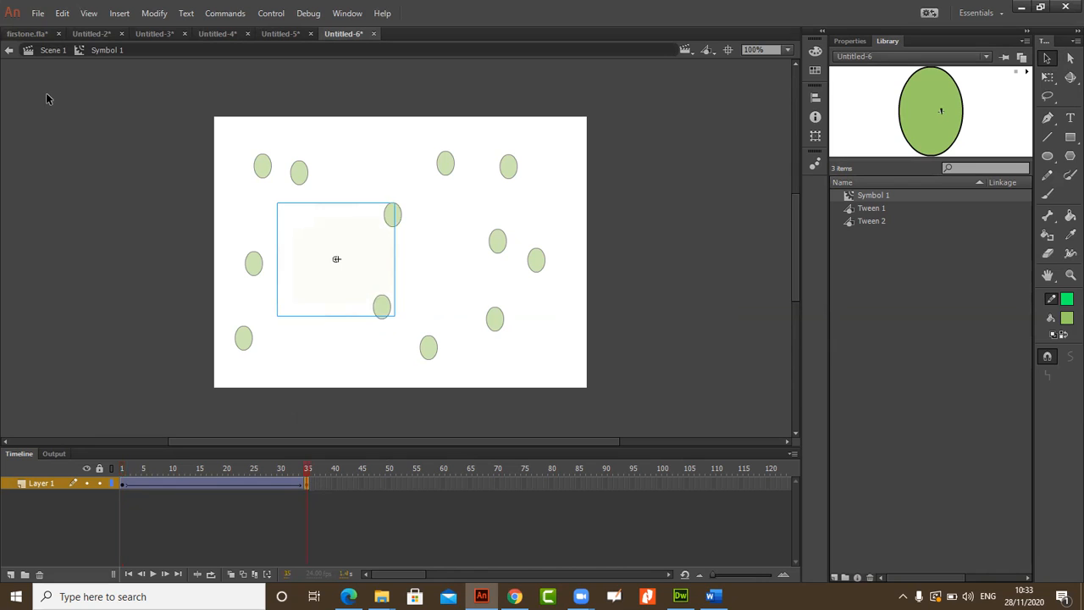
click(44, 51)
Step: Enlarge the instance near the stage's upper middle and the lowest middle one with Free Transform, and test the movie
click(407, 217)
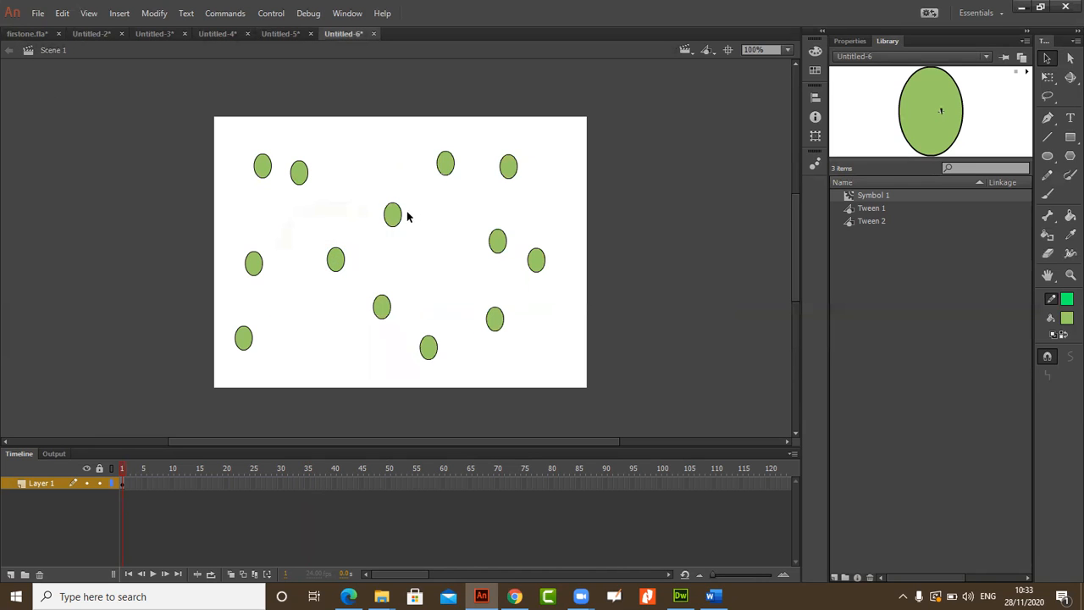
click(394, 217)
click(1047, 76)
drag(405, 227, 421, 240)
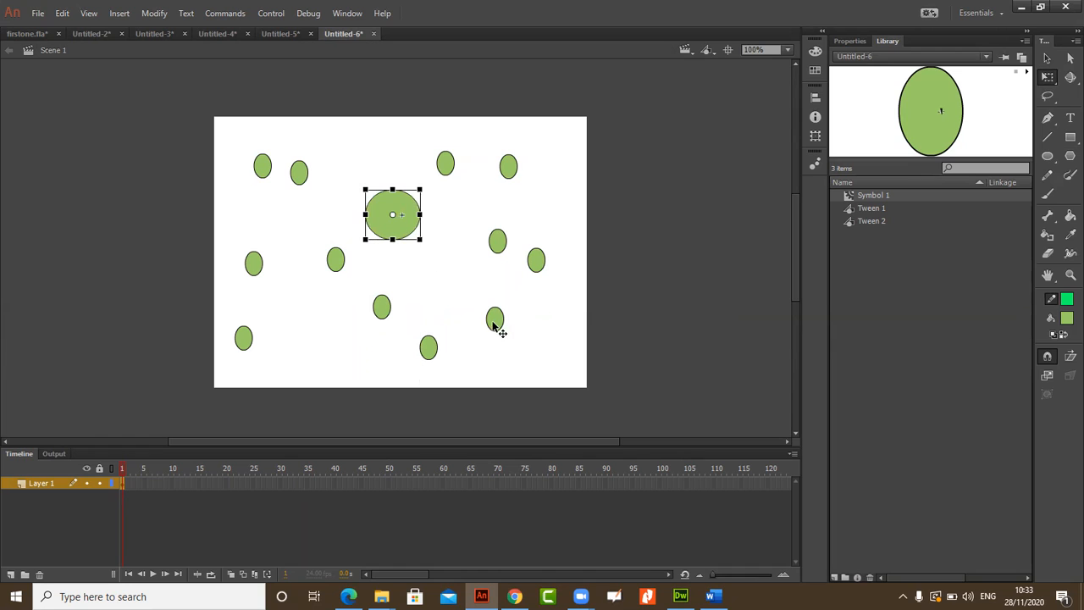
click(428, 347)
mouse_move(438, 335)
mouse_down()
mouse_move(453, 315)
mouse_move(450, 324)
mouse_up()
click(623, 335)
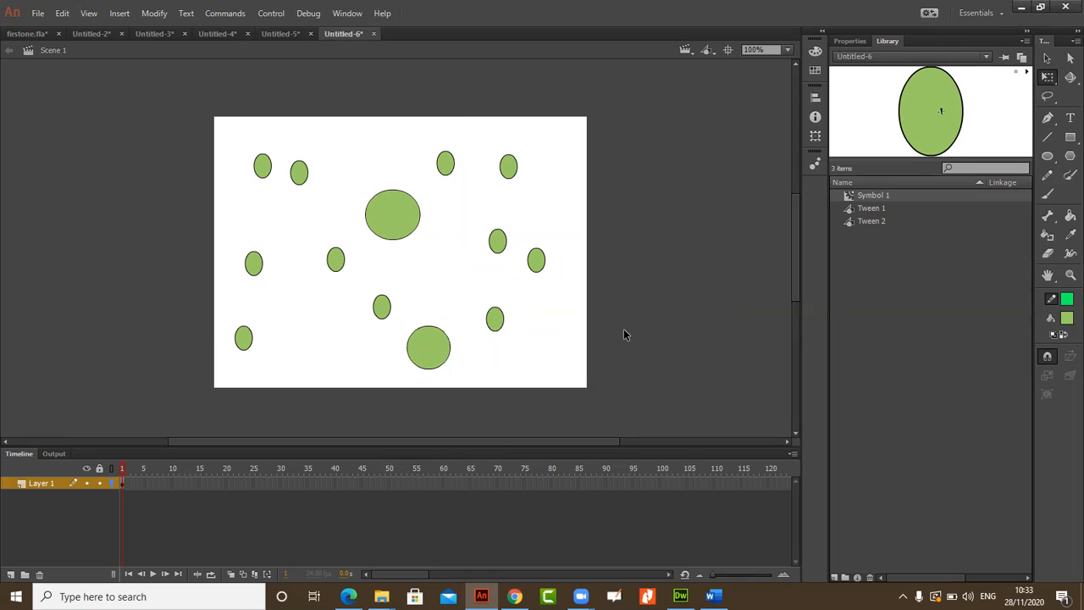
key(ctrl+Return)
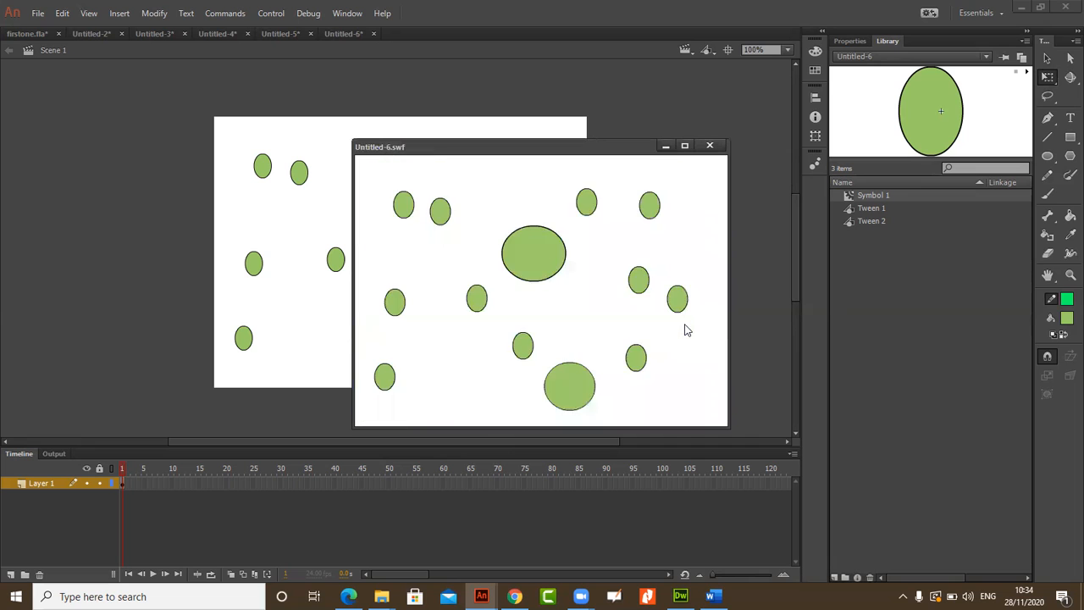
click(710, 146)
Step: Shrink the second circle instance in the stage's upper-left area to about half its size with Free Transform
click(256, 266)
click(303, 176)
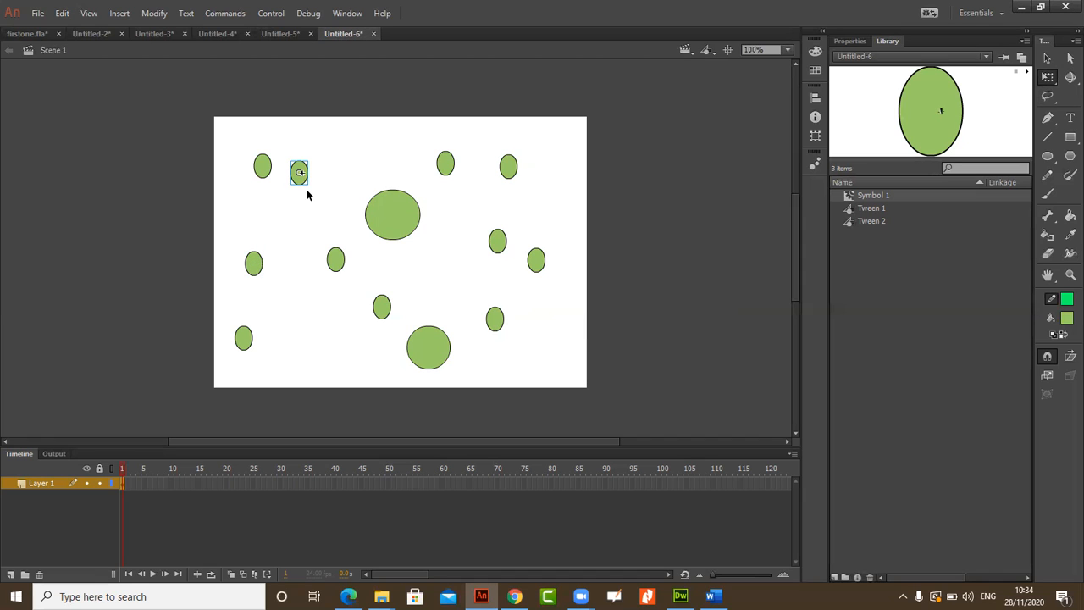
click(1046, 78)
click(1048, 78)
click(1047, 59)
click(1048, 78)
drag(308, 185, 303, 177)
Step: Shrink the inner of the two neighbouring instances near the stage's right edge with Free Transform, and preview the movie
click(497, 244)
drag(507, 252, 499, 246)
click(479, 258)
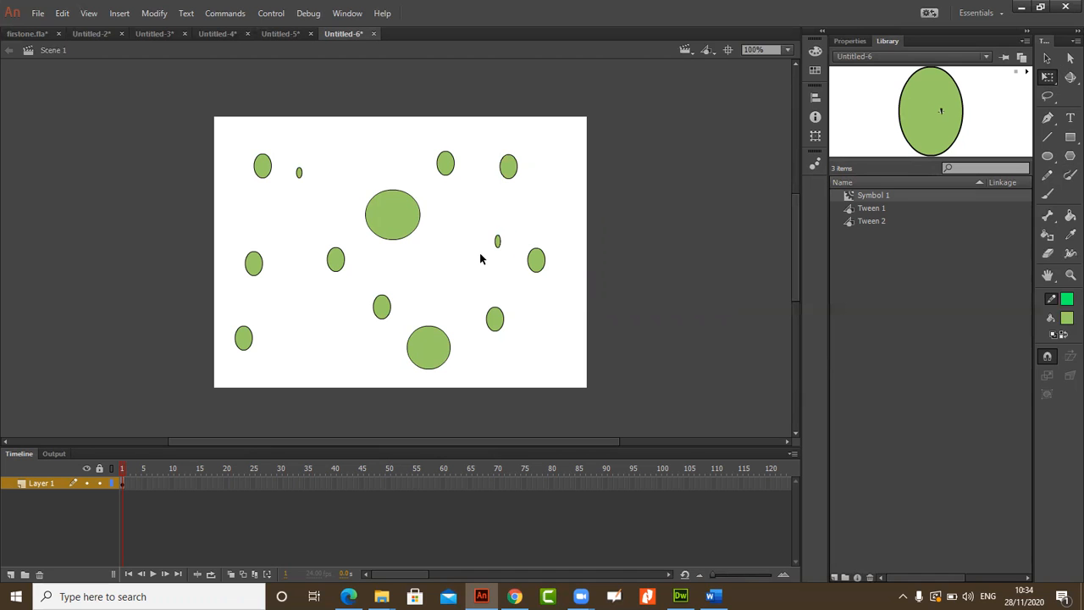
key(ctrl+Return)
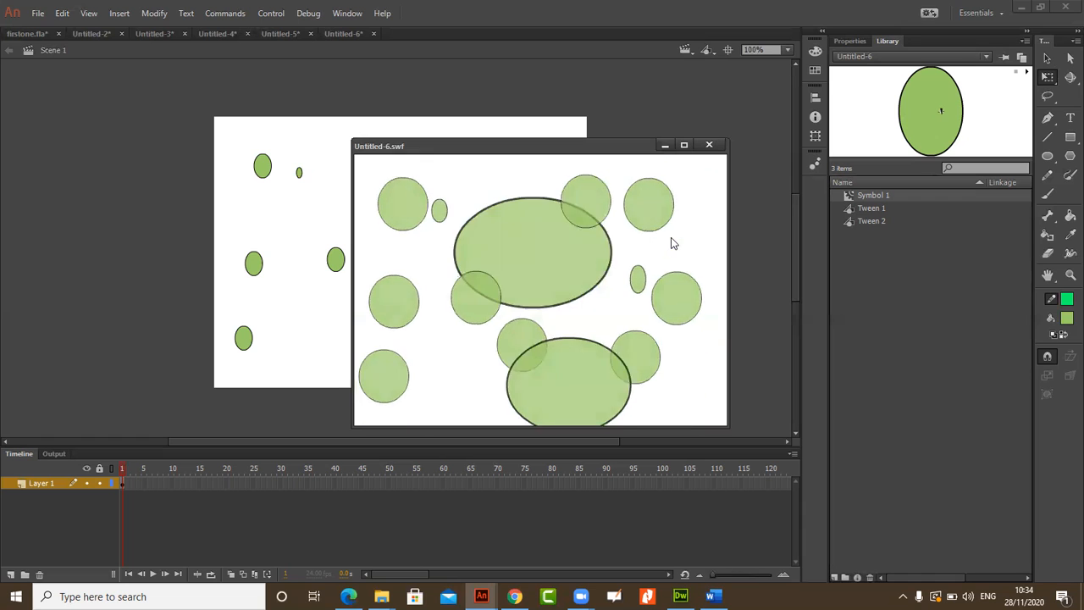
click(708, 145)
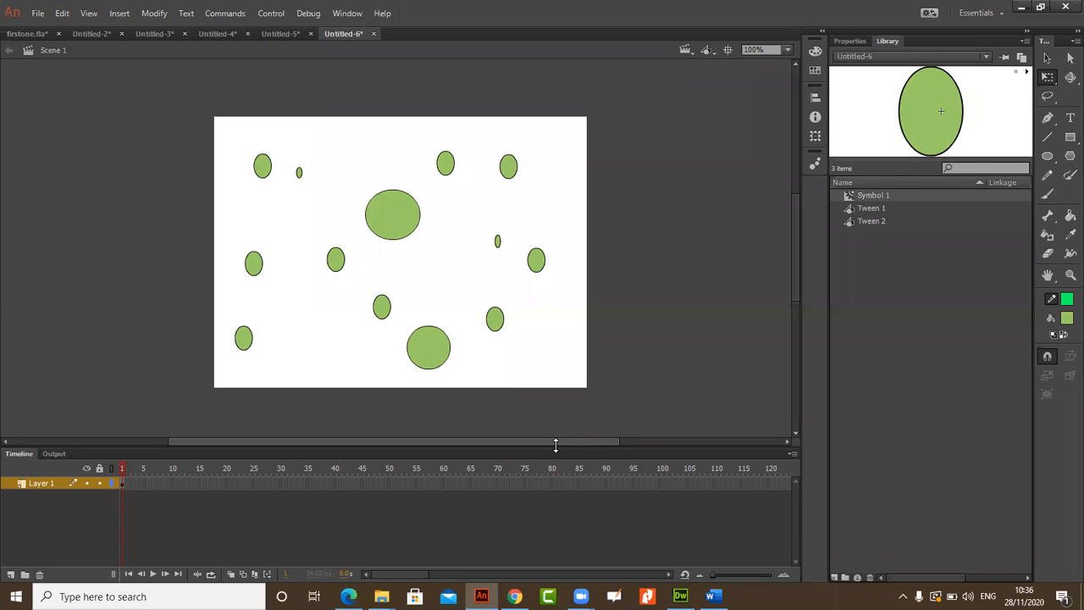
scroll(556, 439, left, 1)
scroll(559, 440, right, 1)
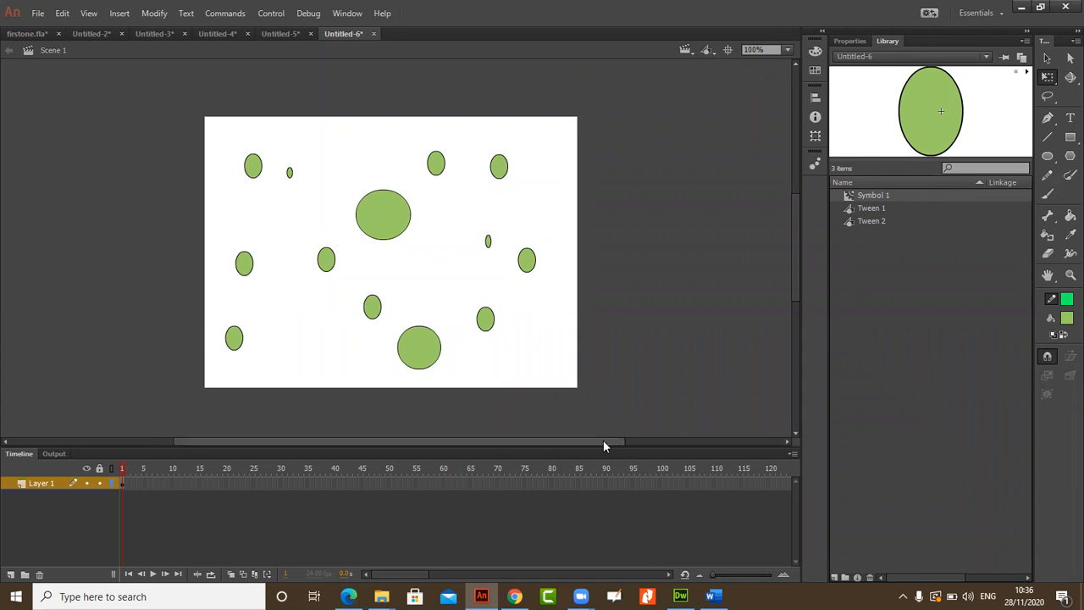
drag(602, 440, 593, 445)
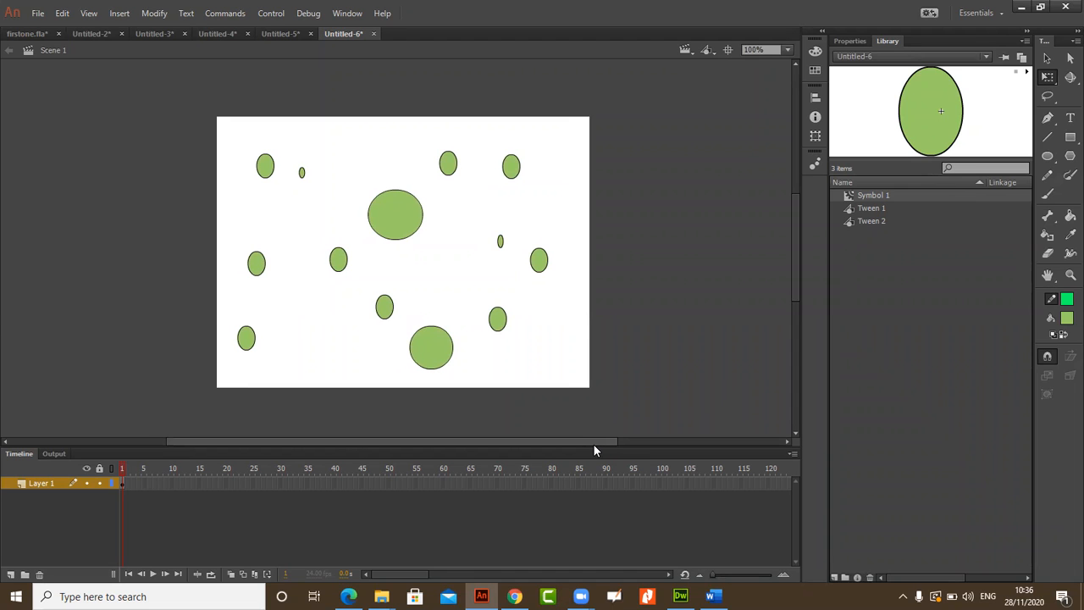
drag(593, 444, 593, 444)
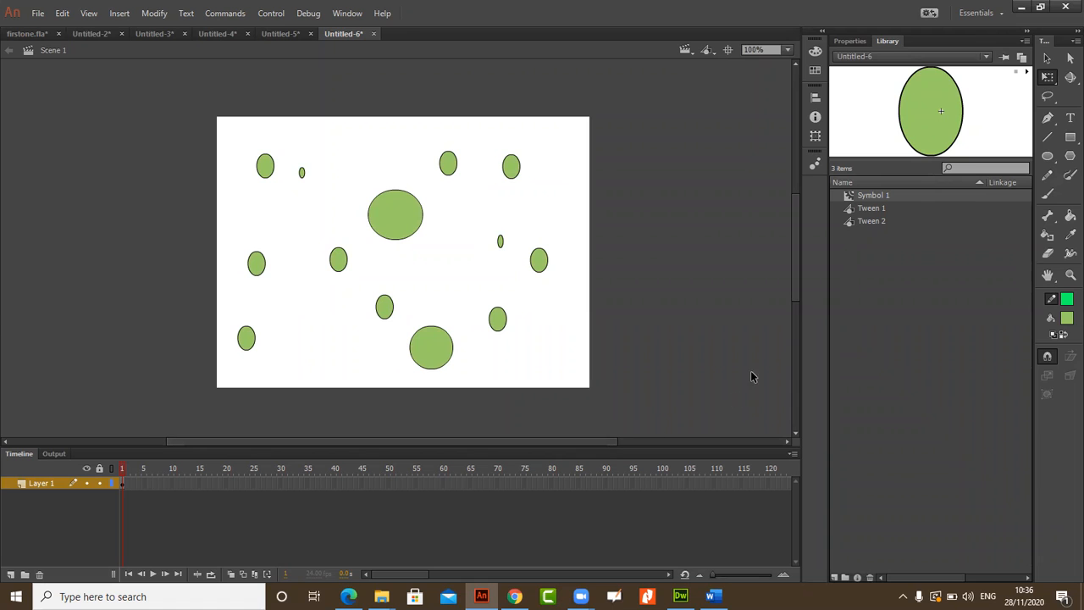
drag(792, 258, 792, 257)
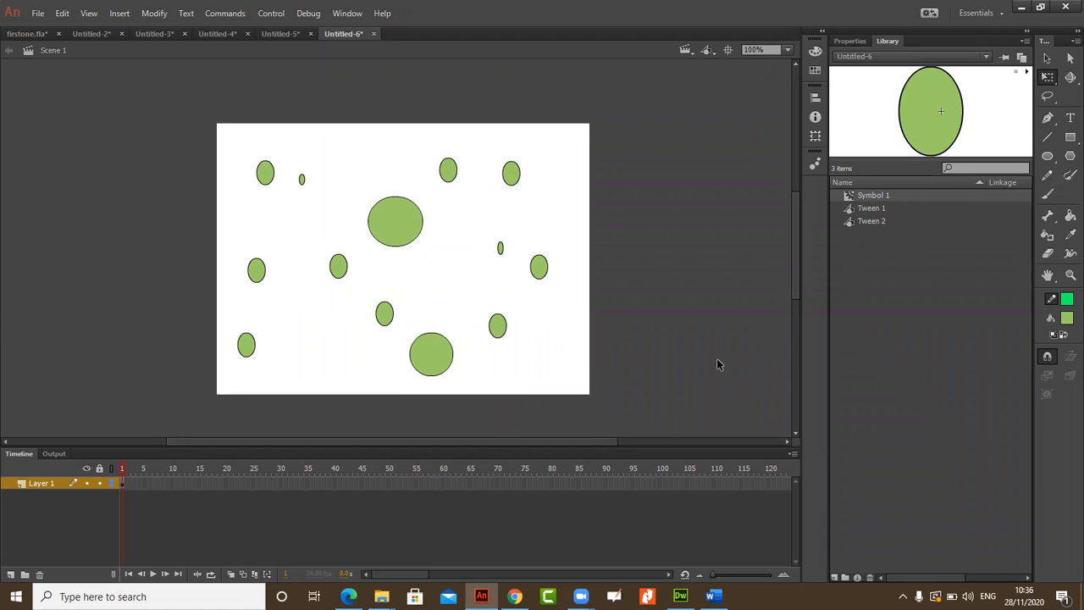